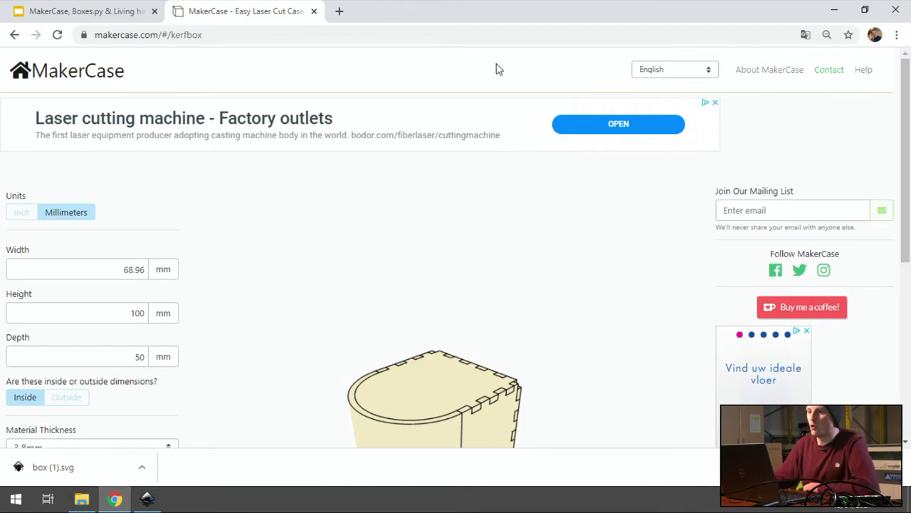
Step: Return to the MakerCase home page and open the Kerf Bent Box generator
{"action": "left_click", "coordinate": [49, 69]}
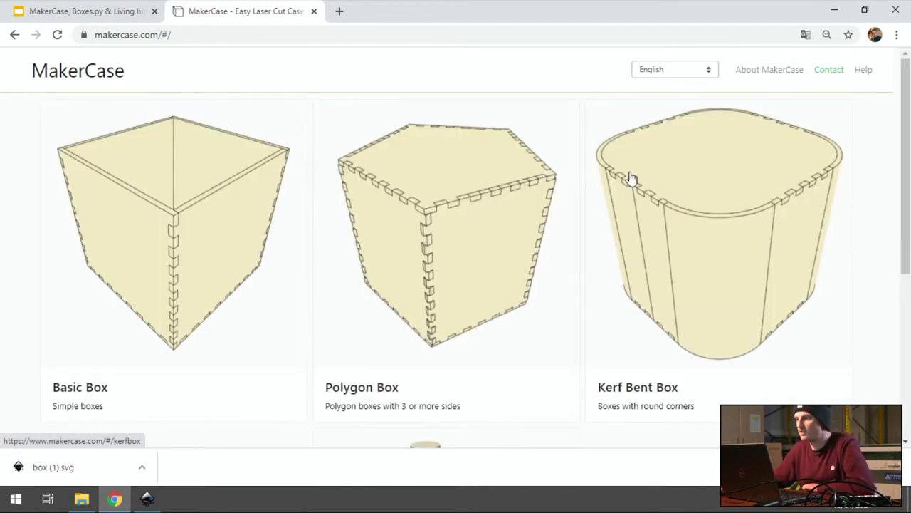
{"action": "left_click", "coordinate": [683, 307]}
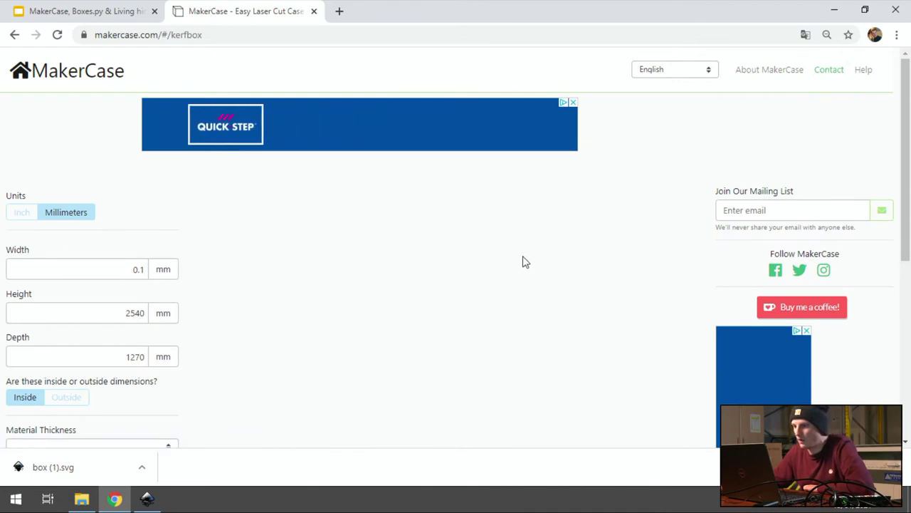
{"action": "scroll", "coordinate": [908, 241], "scroll_direction": "down", "scroll_amount": 2}
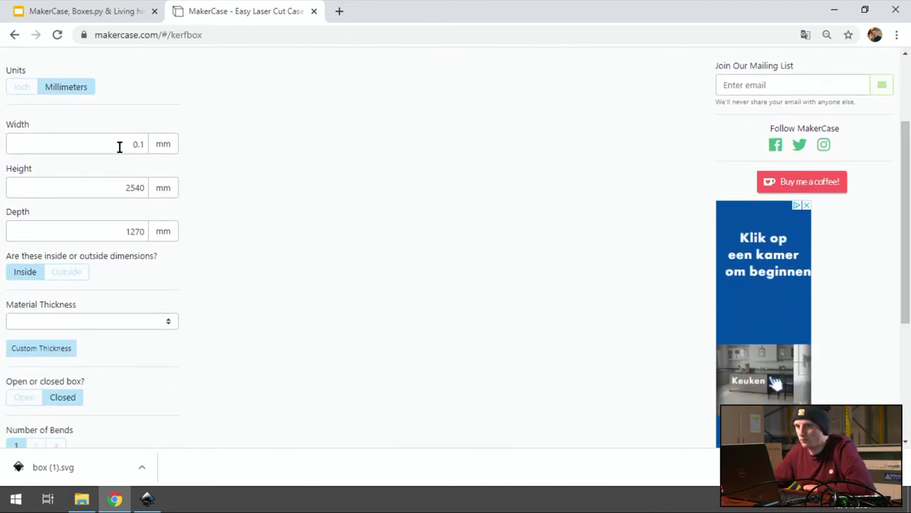
Step: Set the box's width, height and depth to 100 mm each and try switching the units to inches
{"action": "double_click", "coordinate": [121, 145]}
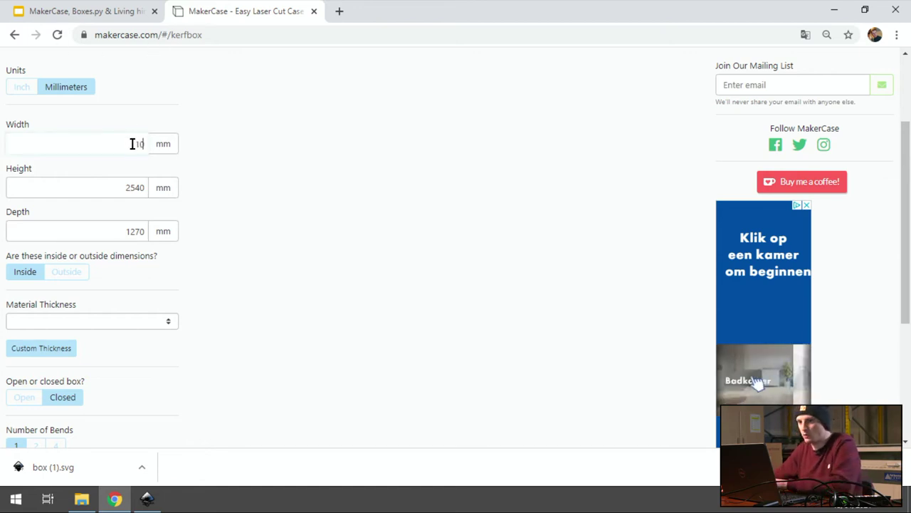
{"action": "type", "text": "1000"}
{"action": "key", "text": "BackSpace"}
{"action": "double_click", "coordinate": [138, 187]}
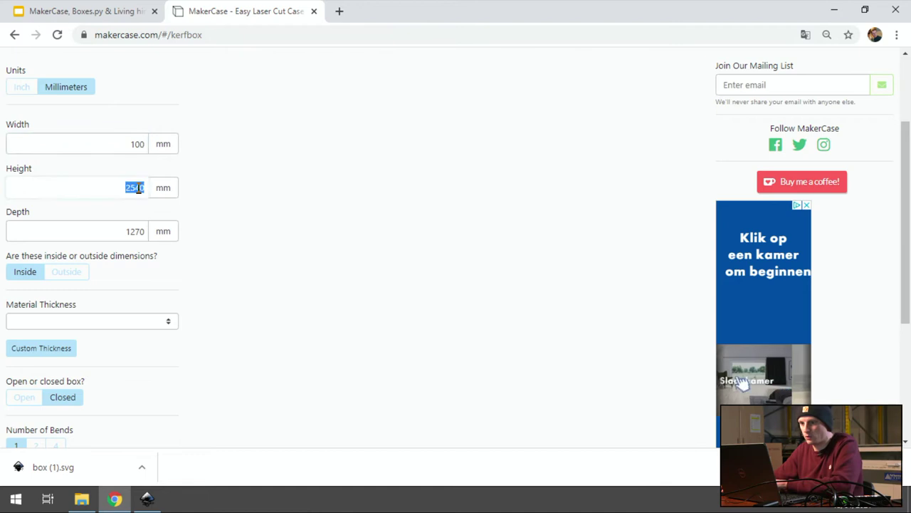
{"action": "type", "text": "100"}
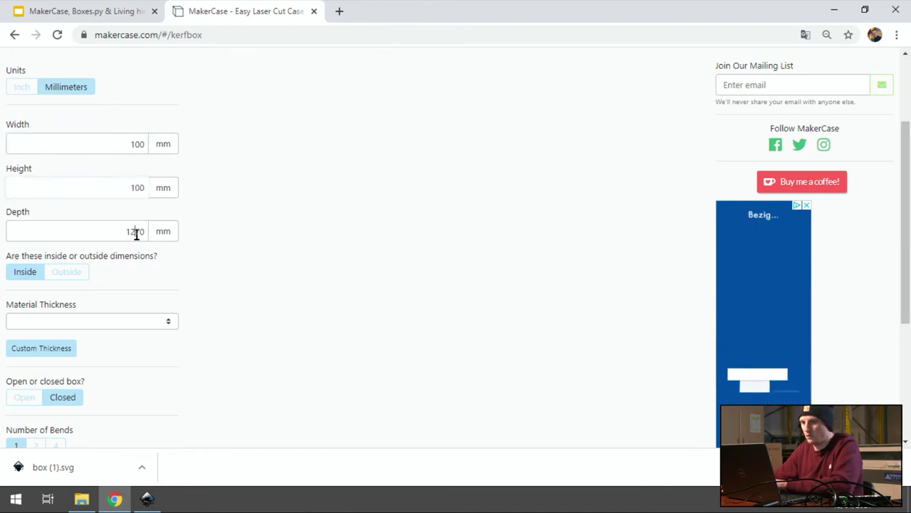
{"action": "double_click", "coordinate": [136, 235]}
{"action": "type", "text": "1000"}
{"action": "left_click", "coordinate": [136, 186]}
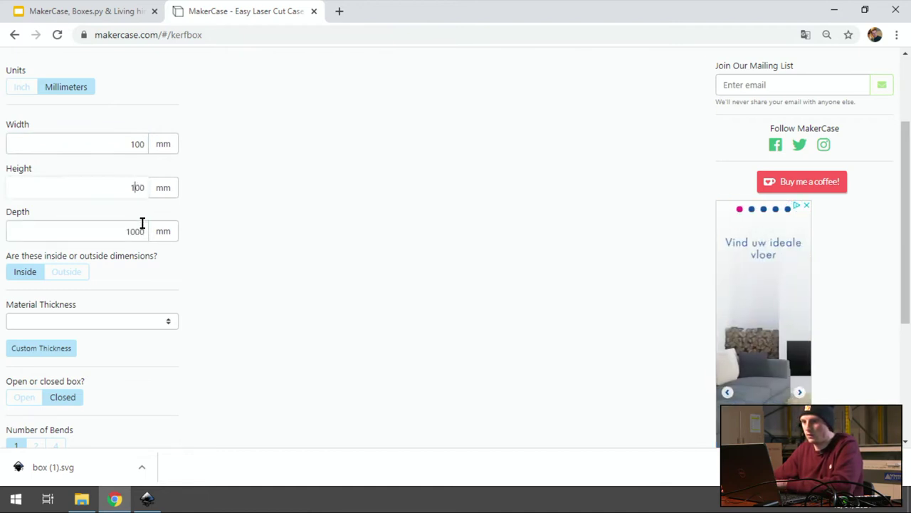
{"action": "left_click", "coordinate": [141, 230]}
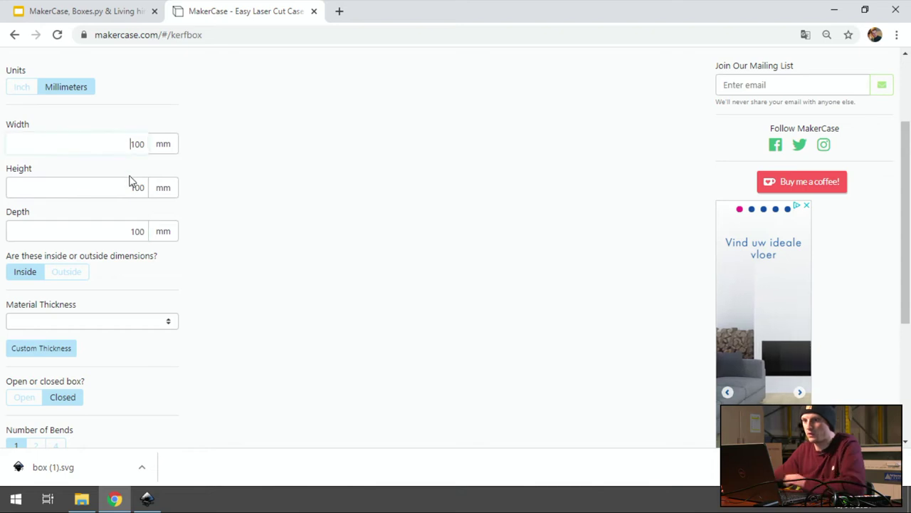
{"action": "left_click", "coordinate": [26, 89]}
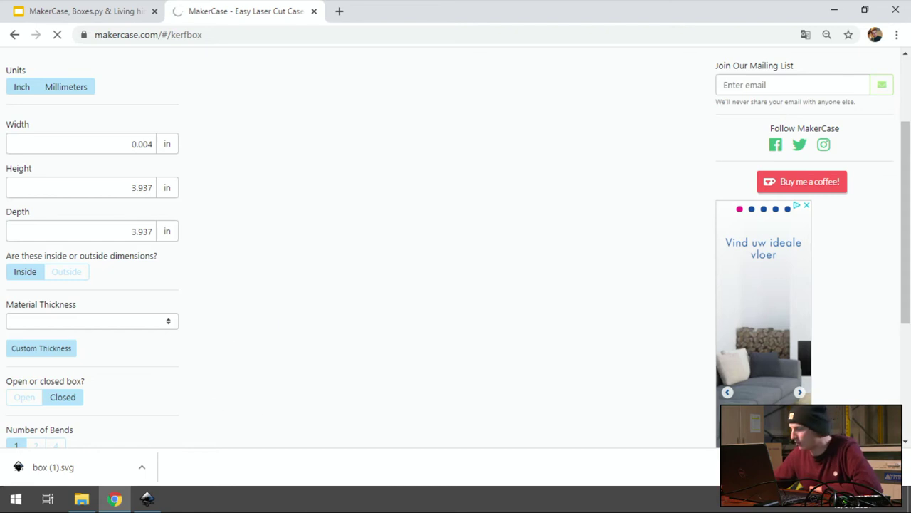
{"action": "scroll", "coordinate": [213, 367], "scroll_direction": "down", "scroll_amount": 1}
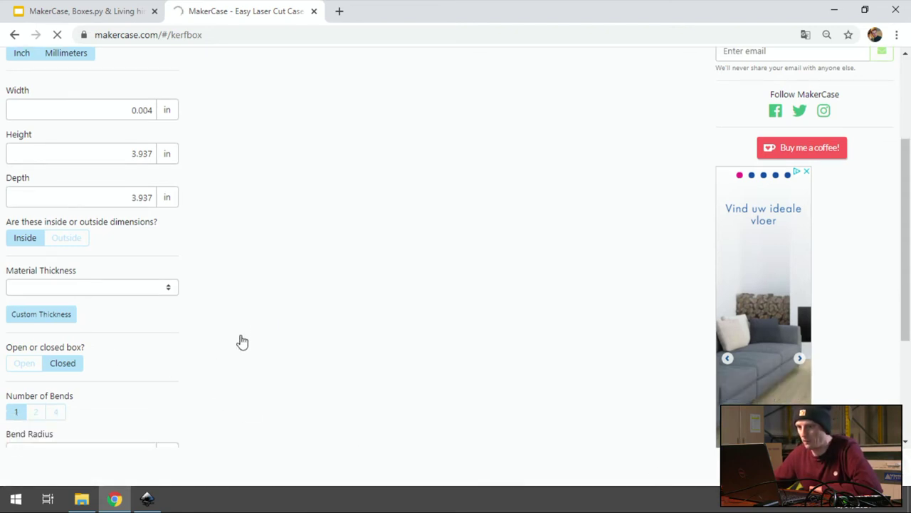
Step: Replace the current MakerCase tab with a new one, search for makercase, and open its Kerf Bent Box generator
{"action": "left_click", "coordinate": [338, 12]}
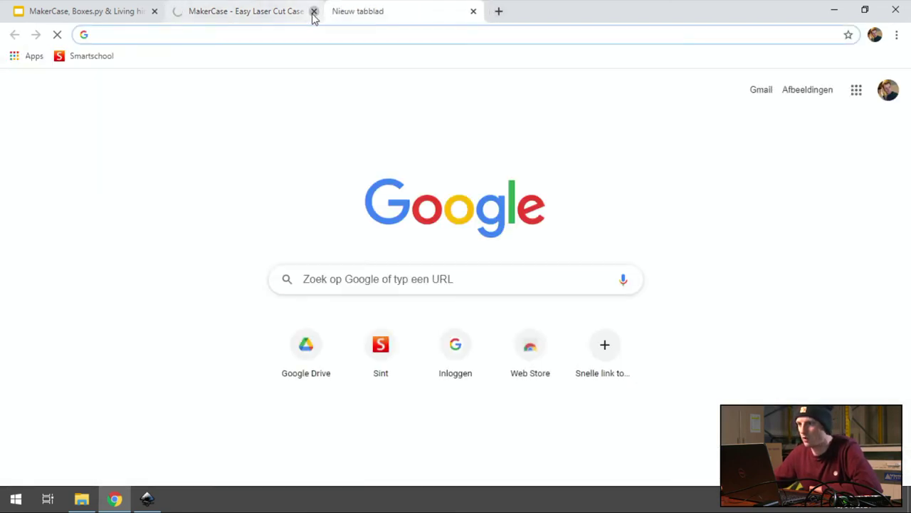
{"action": "left_click", "coordinate": [314, 11]}
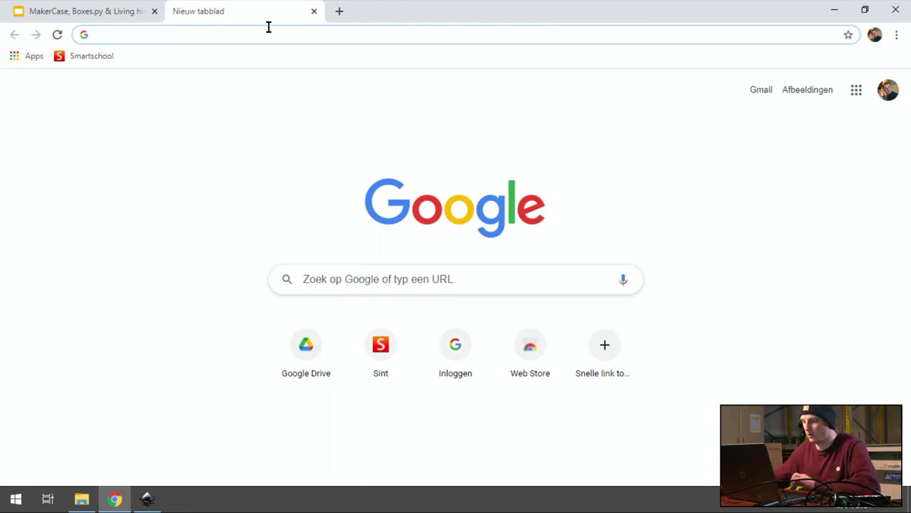
{"action": "type", "text": "mar"}
{"action": "key", "text": "BackSpace"}
{"action": "type", "text": "k"}
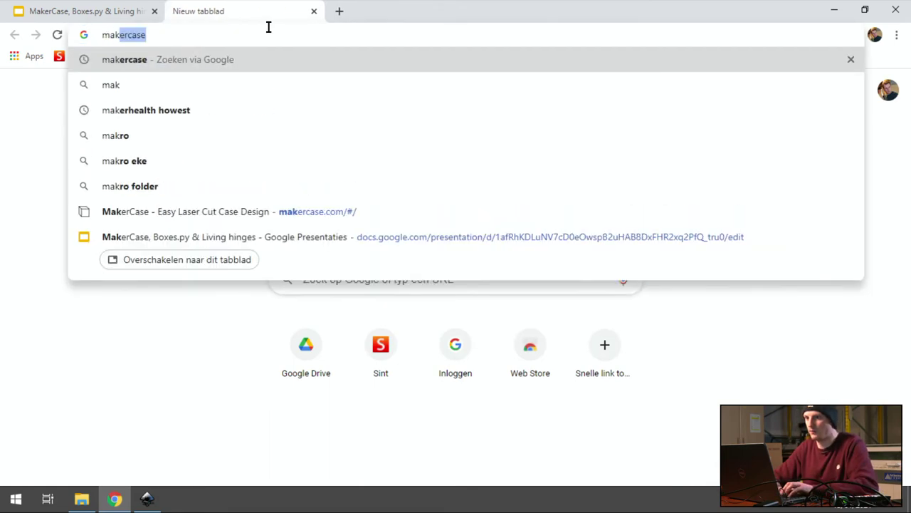
{"action": "key", "text": "Return"}
{"action": "left_click", "coordinate": [183, 188]}
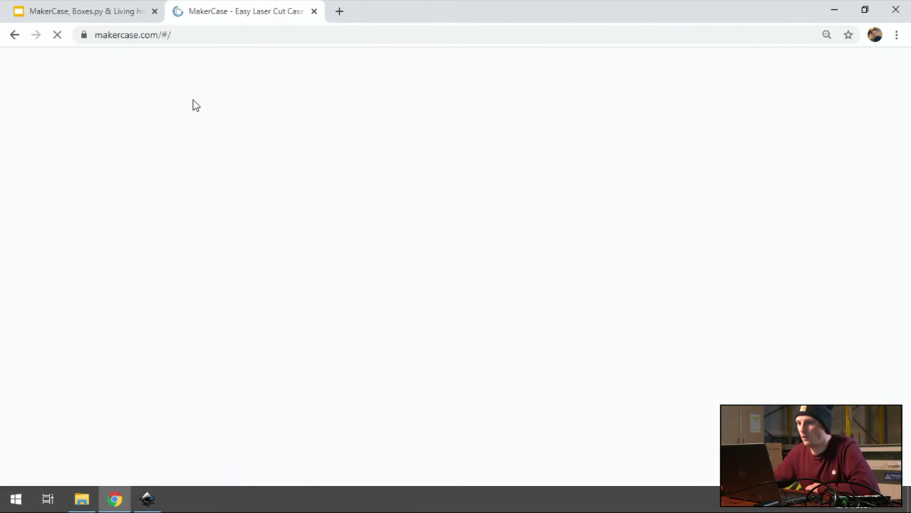
{"action": "left_click", "coordinate": [678, 232]}
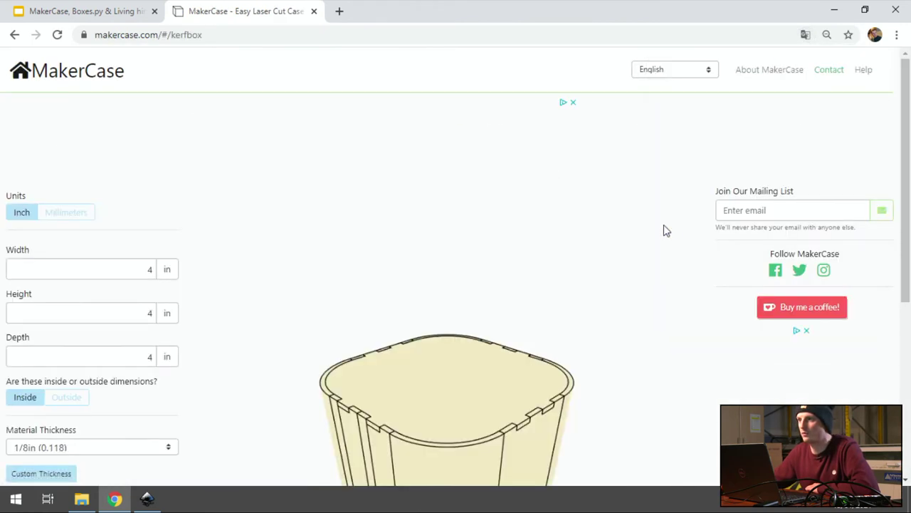
Step: Switch the units to millimeters and set the box's height to 40 mm
{"action": "left_click_drag", "start_coordinate": [906, 108], "coordinate": [906, 157]}
{"action": "left_click", "coordinate": [83, 132]}
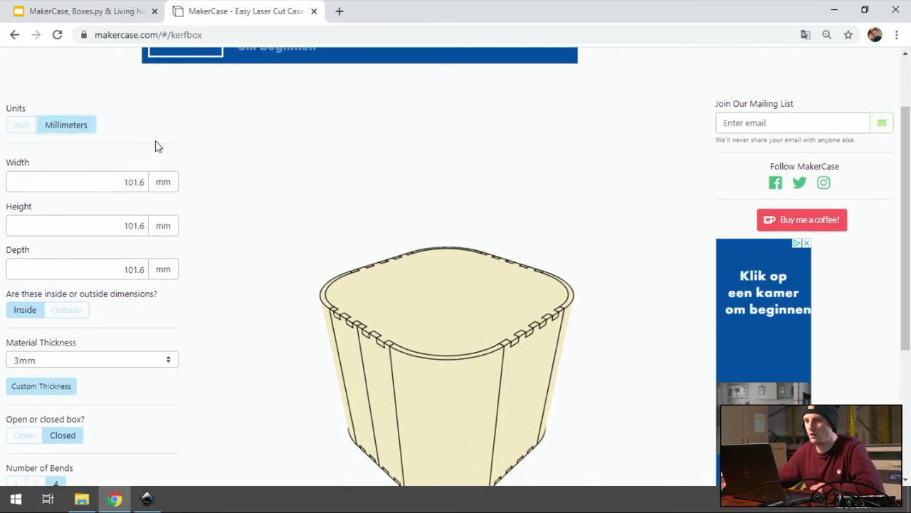
{"action": "double_click", "coordinate": [133, 182]}
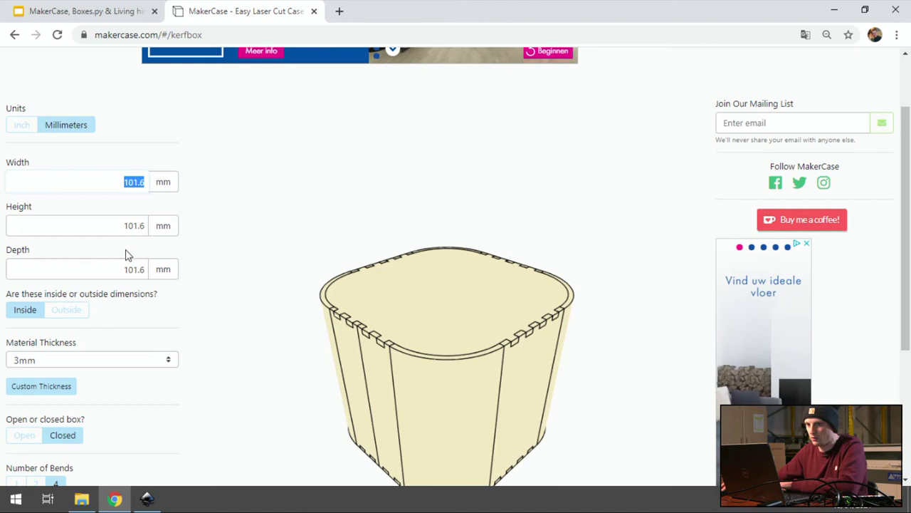
{"action": "double_click", "coordinate": [127, 226]}
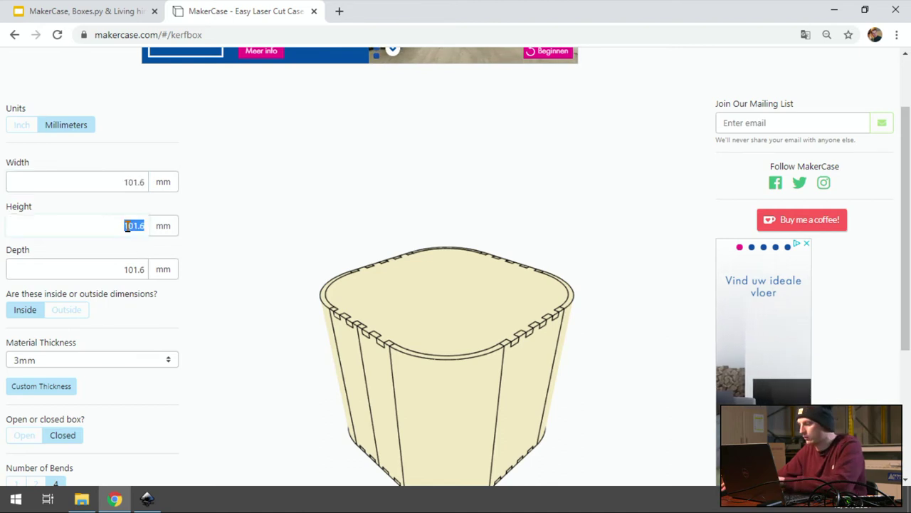
{"action": "type", "text": "40"}
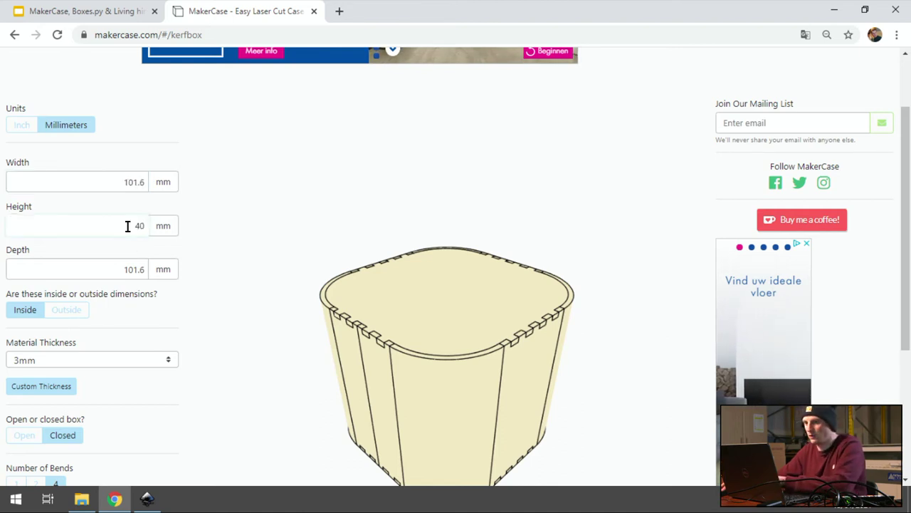
{"action": "left_click", "coordinate": [122, 270]}
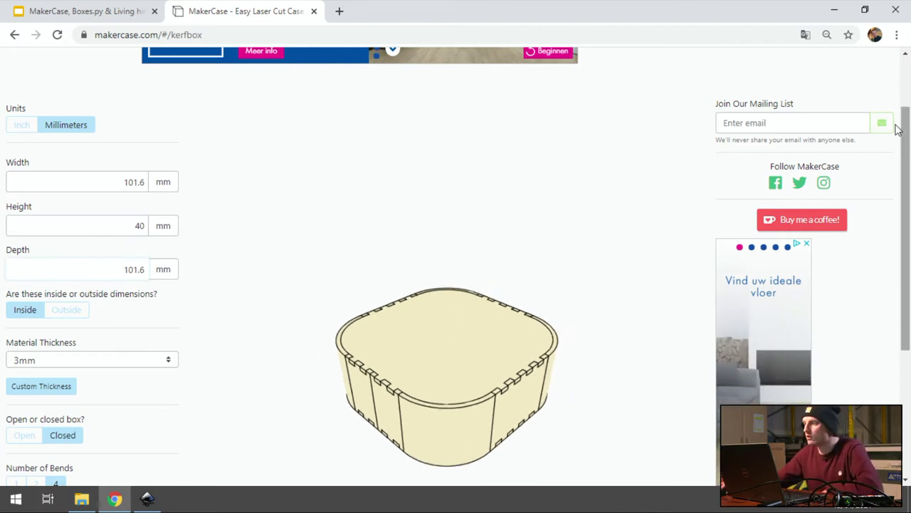
Step: Try the box with 2 bends, and change the number of bends to 1
{"action": "scroll", "coordinate": [906, 187], "scroll_direction": "down", "scroll_amount": 3}
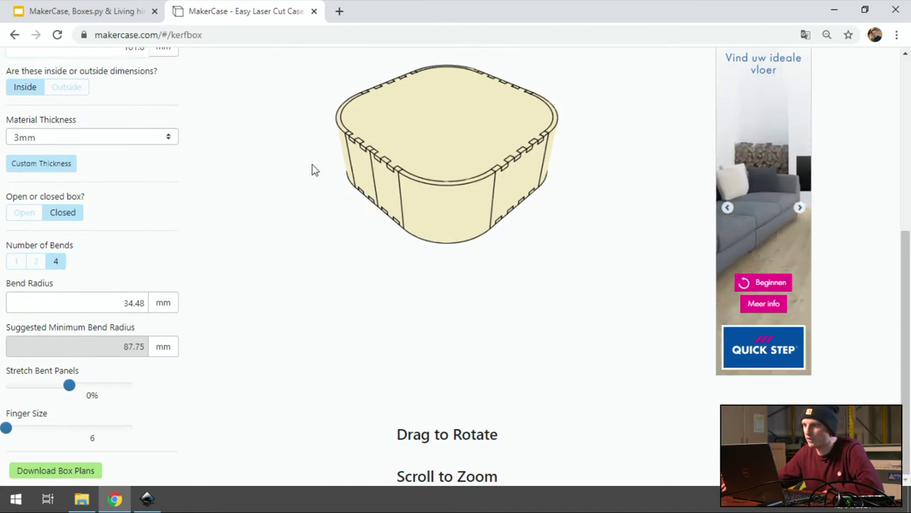
{"action": "left_click", "coordinate": [37, 261]}
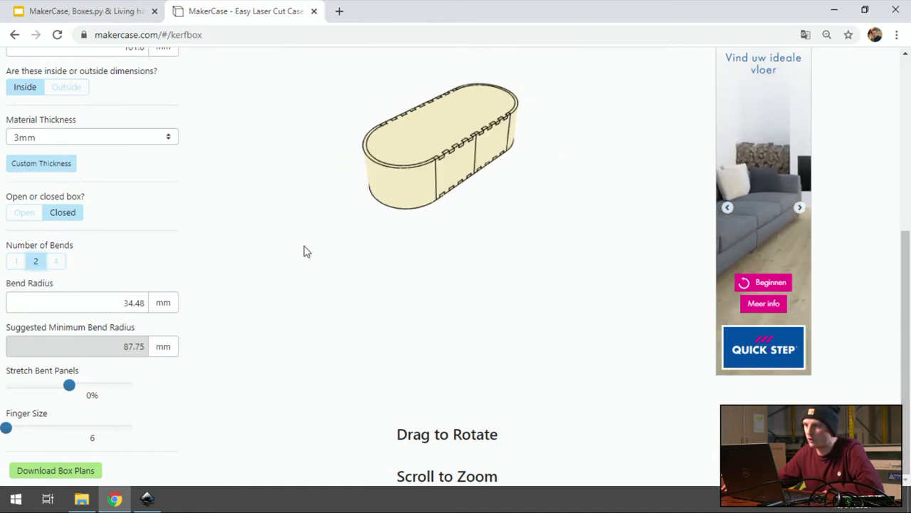
{"action": "left_click", "coordinate": [17, 262]}
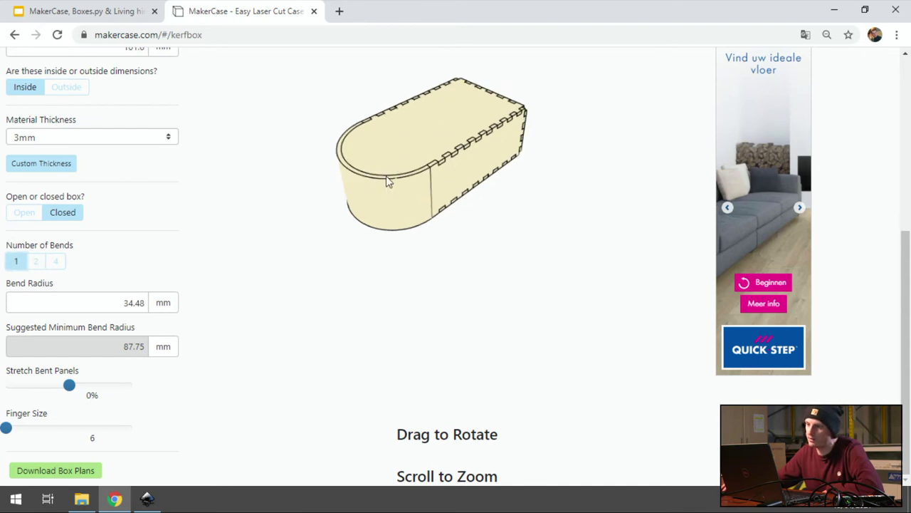
Step: Set the height of the single-bend box to 400 mm and apply it to the preview
{"action": "scroll", "coordinate": [895, 321], "scroll_direction": "up", "scroll_amount": 3}
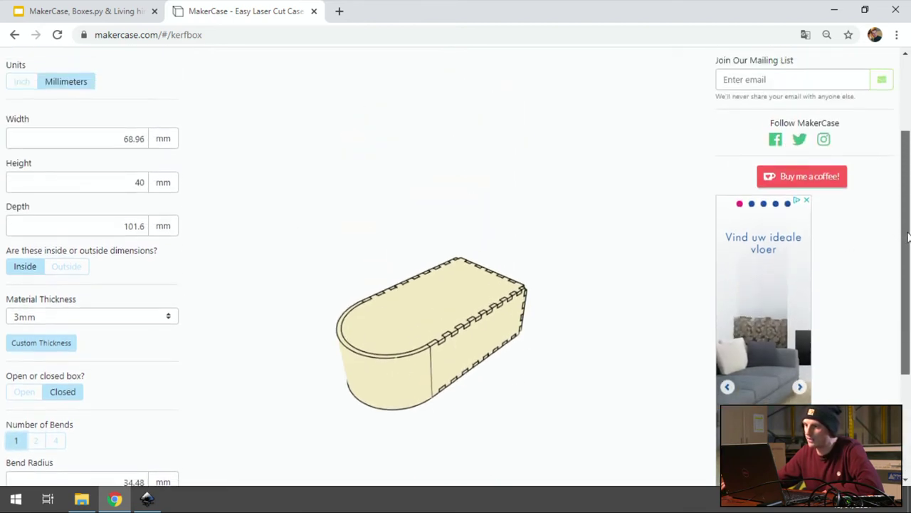
{"action": "double_click", "coordinate": [137, 183]}
{"action": "type", "text": "400"}
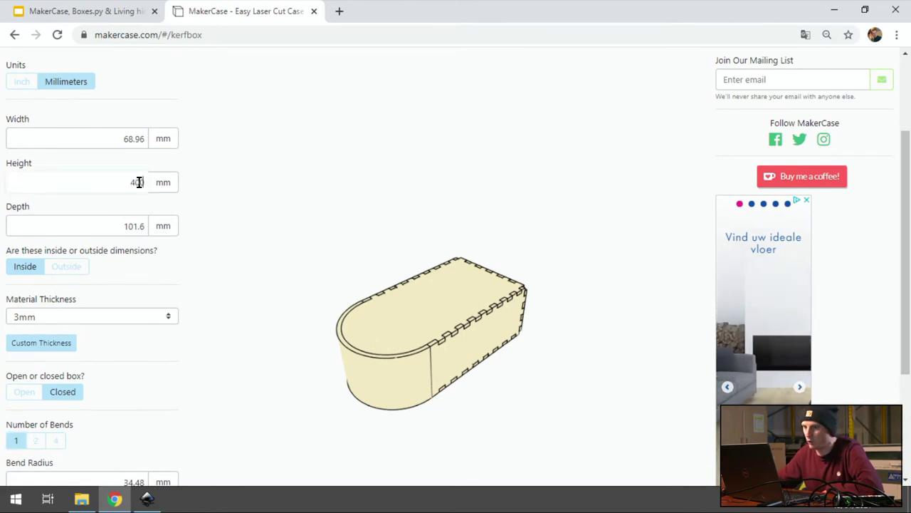
{"action": "left_click", "coordinate": [127, 138]}
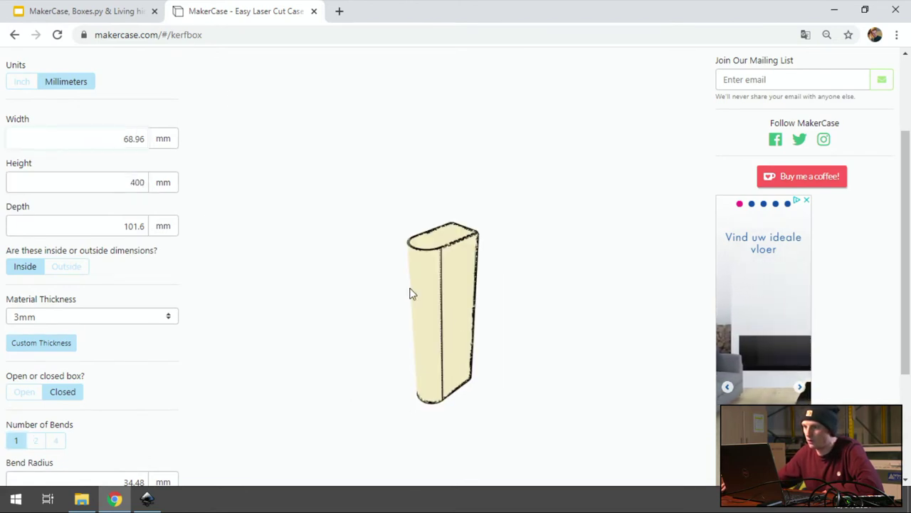
Step: Set the box's height to 200 mm and rotate the preview slightly to view its side
{"action": "scroll", "coordinate": [466, 320], "scroll_direction": "up", "scroll_amount": 3}
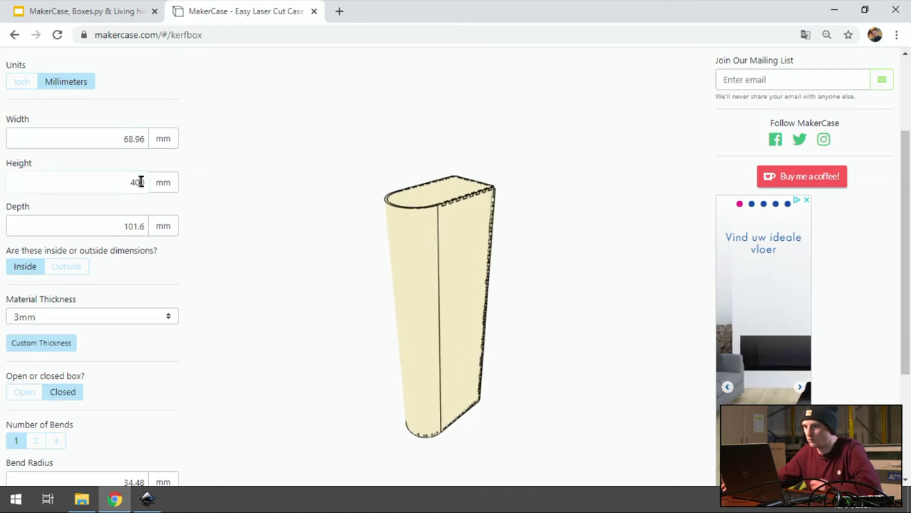
{"action": "left_click_drag", "start_coordinate": [140, 182], "coordinate": [142, 182]}
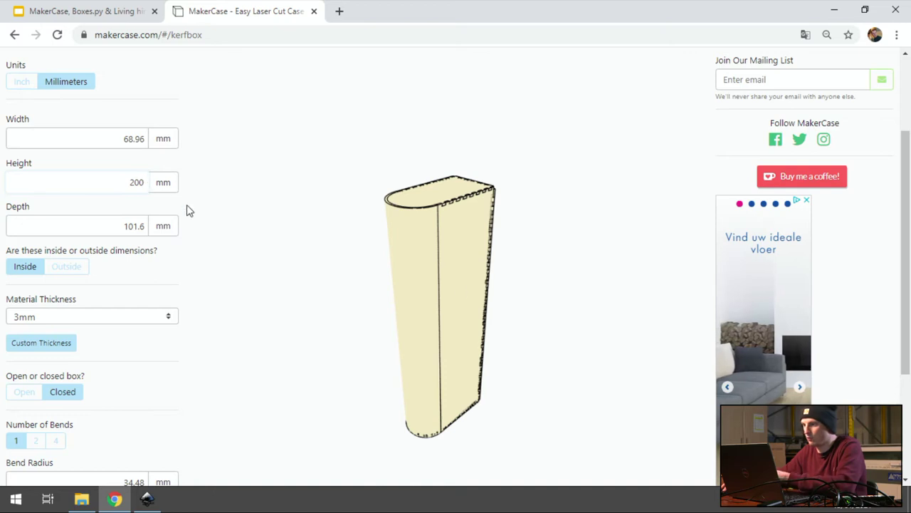
{"action": "left_click", "coordinate": [140, 146]}
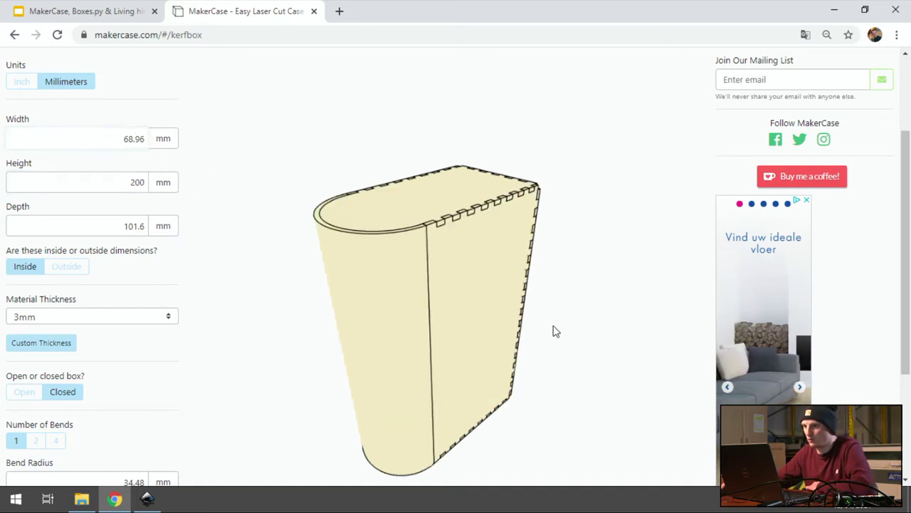
{"action": "left_click_drag", "start_coordinate": [529, 331], "coordinate": [504, 331]}
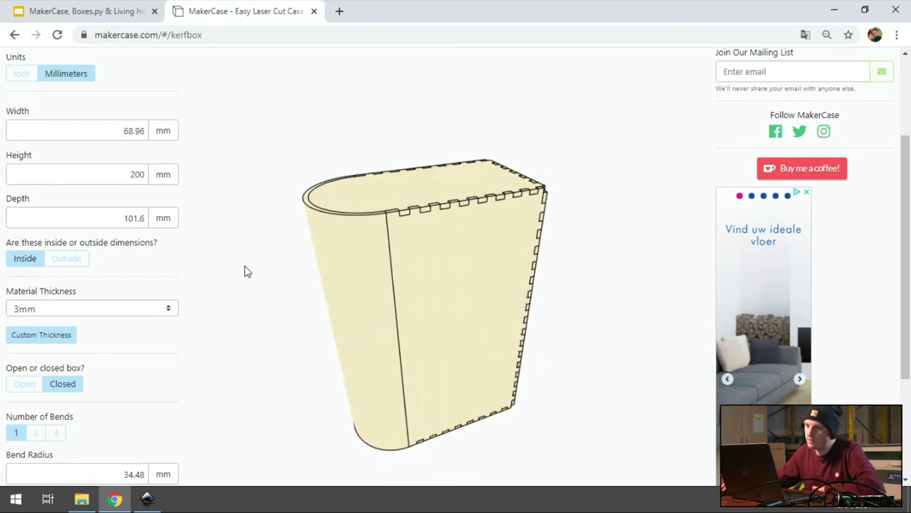
Step: Set the number of bends to 4 and the height to 50 mm, and rotate the preview to view the box from above
{"action": "left_click_drag", "start_coordinate": [905, 142], "coordinate": [905, 203]}
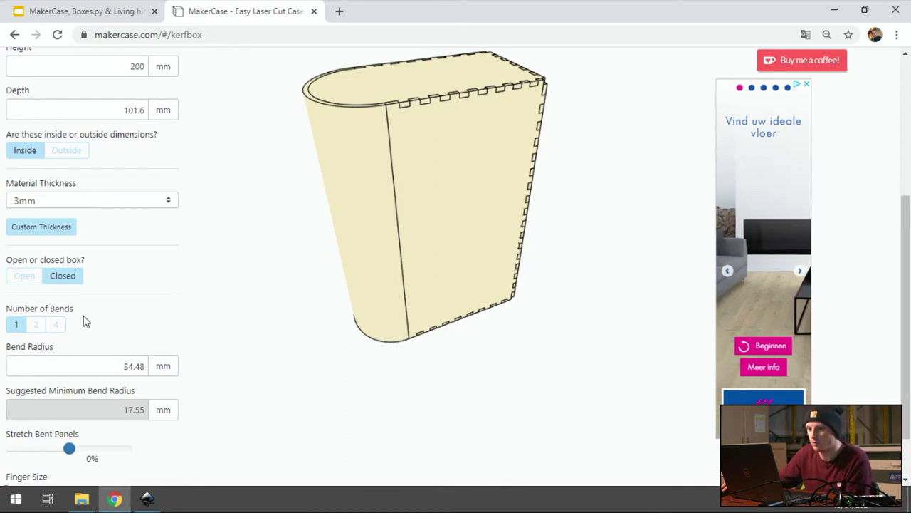
{"action": "left_click", "coordinate": [55, 324]}
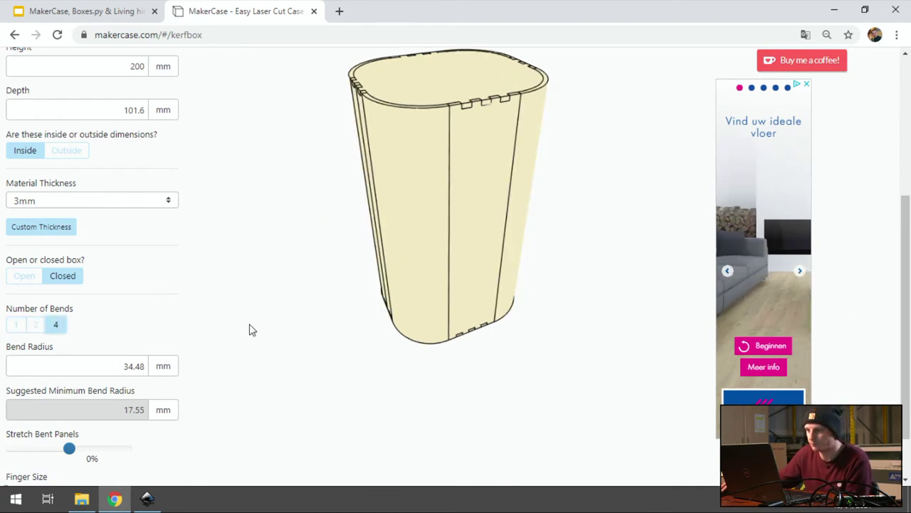
{"action": "double_click", "coordinate": [138, 66]}
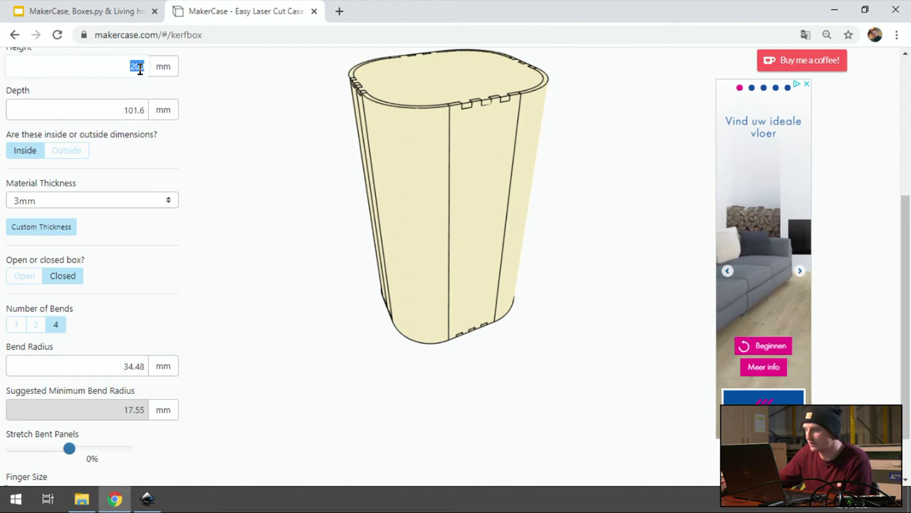
{"action": "type", "text": "50"}
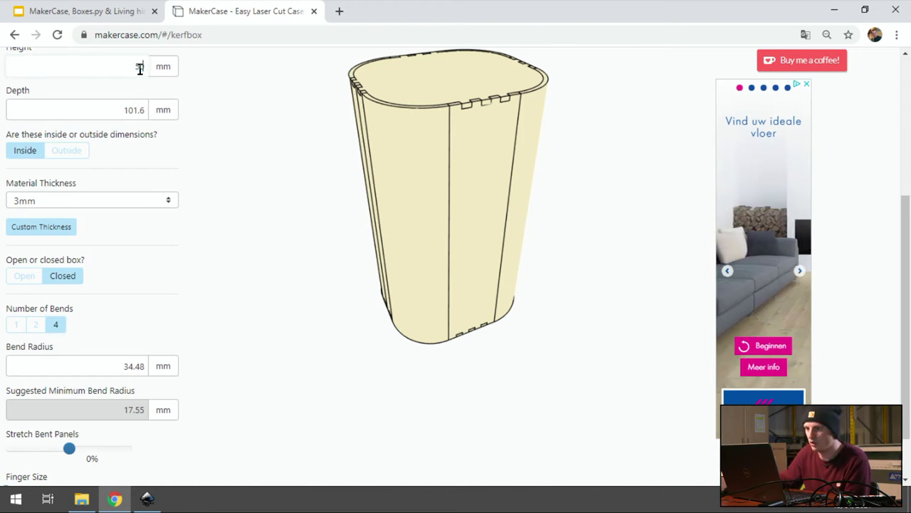
{"action": "left_click", "coordinate": [125, 109]}
{"action": "left_click_drag", "start_coordinate": [437, 161], "coordinate": [271, 258]}
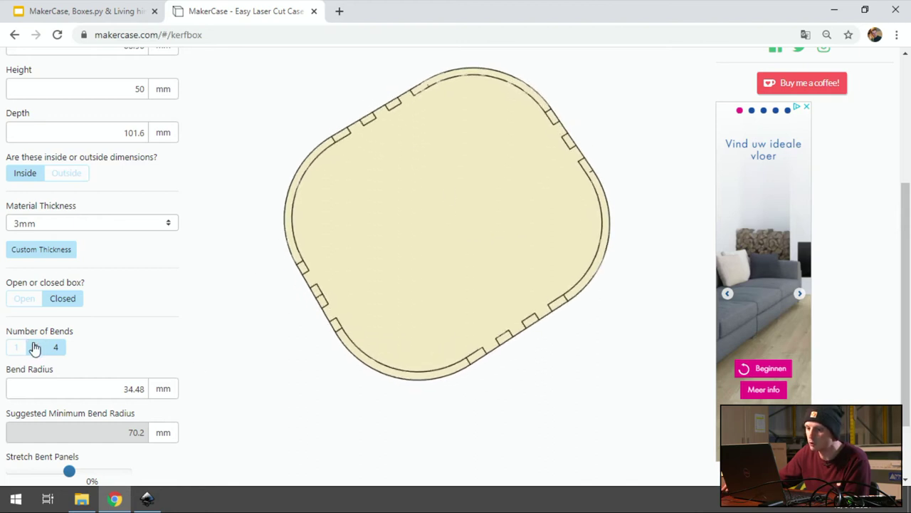
Step: Set the bend radius of the four-bend box to 10 mm and rotate the preview to view its corners from the side
{"action": "double_click", "coordinate": [130, 384]}
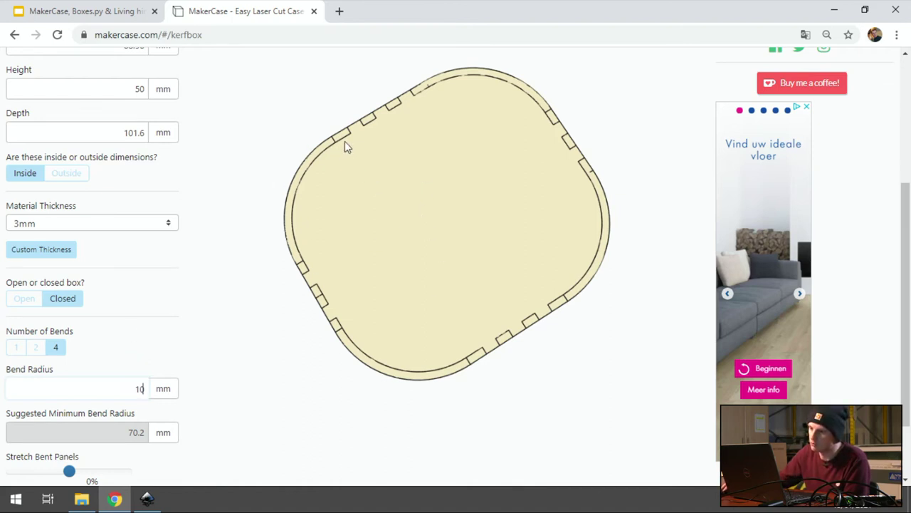
{"action": "left_click", "coordinate": [440, 299]}
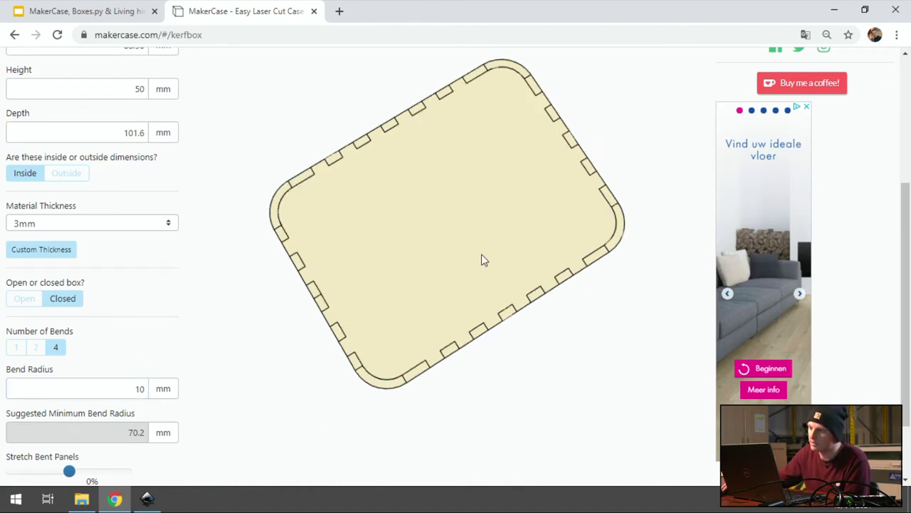
{"action": "left_click_drag", "start_coordinate": [399, 304], "coordinate": [365, 227]}
{"action": "left_click_drag", "start_coordinate": [464, 241], "coordinate": [301, 309]}
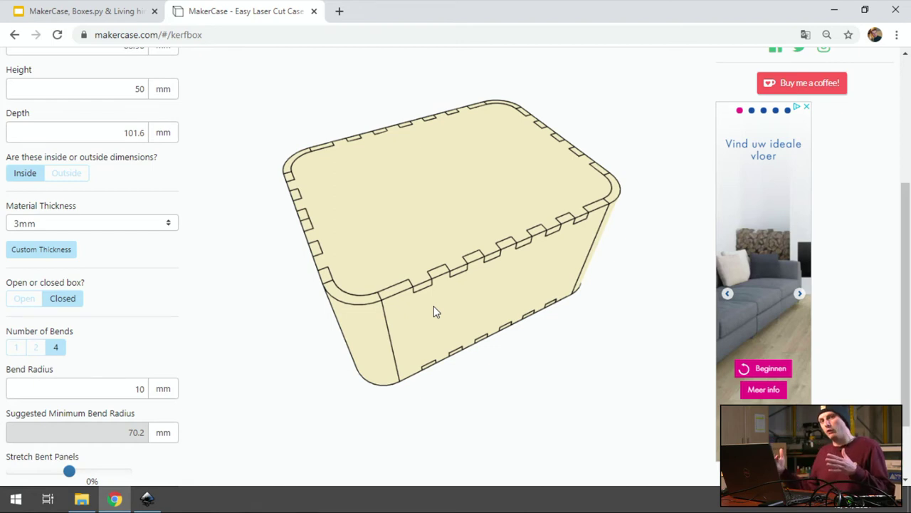
{"action": "left_click_drag", "start_coordinate": [358, 258], "coordinate": [388, 309]}
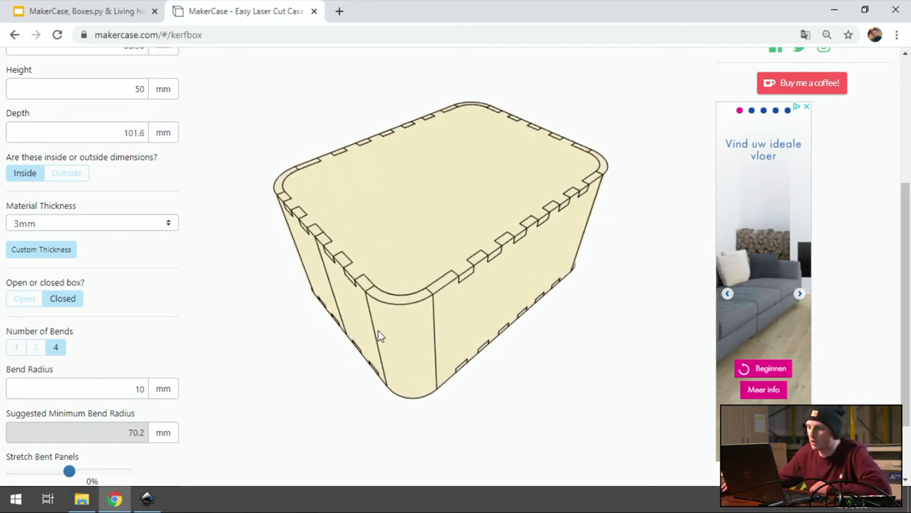
Step: Enter a bend radius of 30 mm for the box
{"action": "double_click", "coordinate": [136, 433]}
{"action": "double_click", "coordinate": [140, 388]}
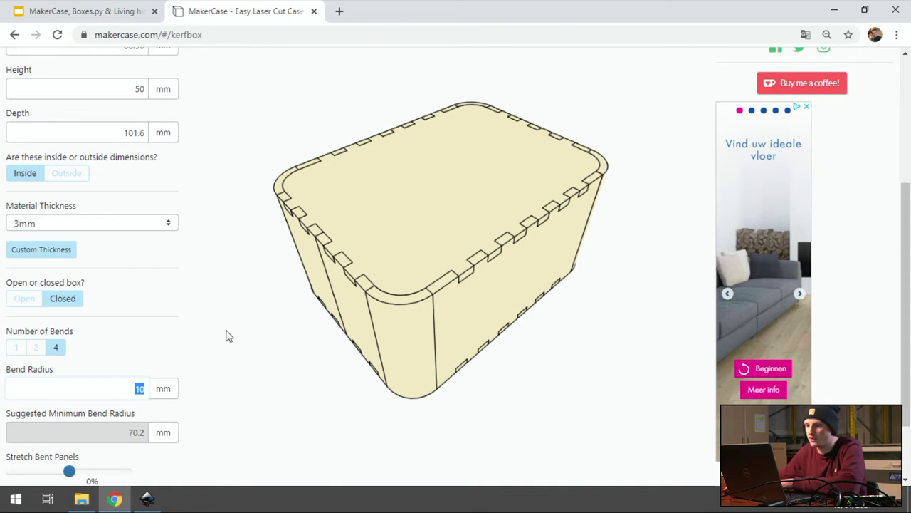
{"action": "scroll", "coordinate": [162, 128], "scroll_direction": "down", "scroll_amount": 1}
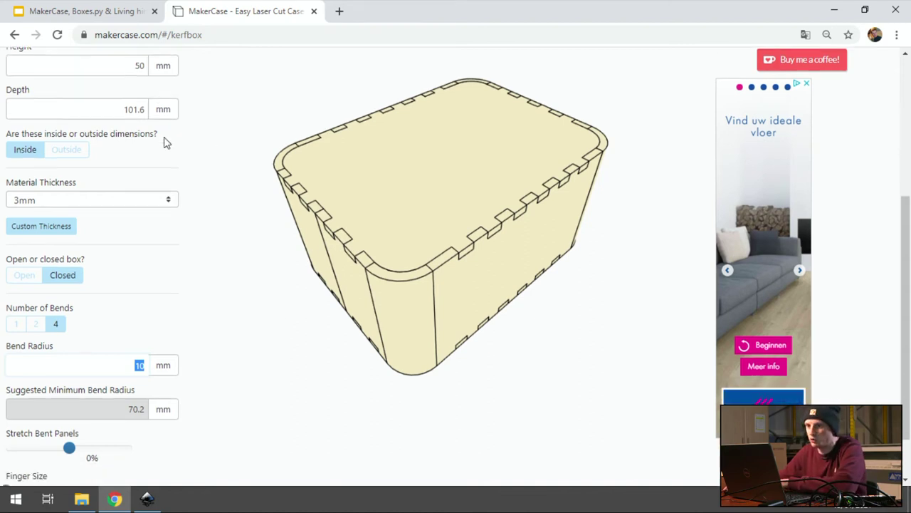
{"action": "scroll", "coordinate": [171, 145], "scroll_direction": "up", "scroll_amount": 2}
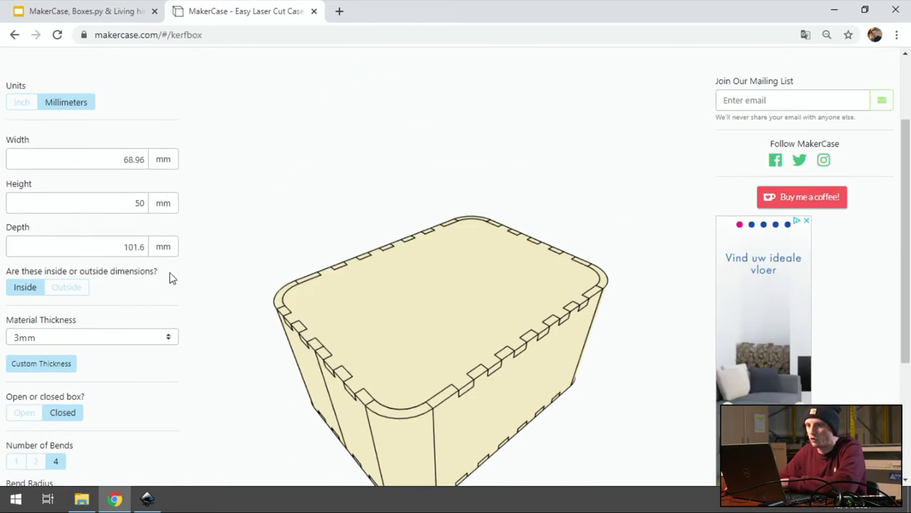
{"action": "scroll", "coordinate": [260, 379], "scroll_direction": "down", "scroll_amount": 1}
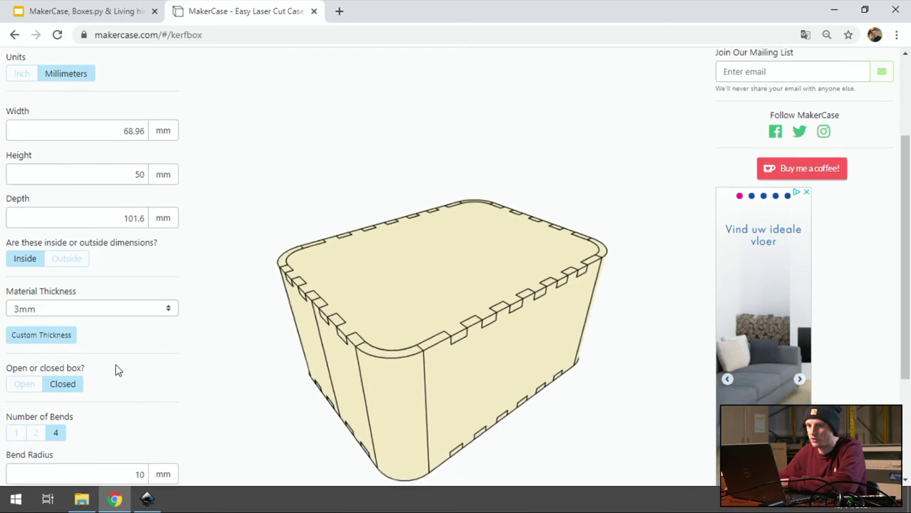
{"action": "scroll", "coordinate": [118, 369], "scroll_direction": "up", "scroll_amount": 2}
{"action": "scroll", "coordinate": [121, 370], "scroll_direction": "down", "scroll_amount": 4}
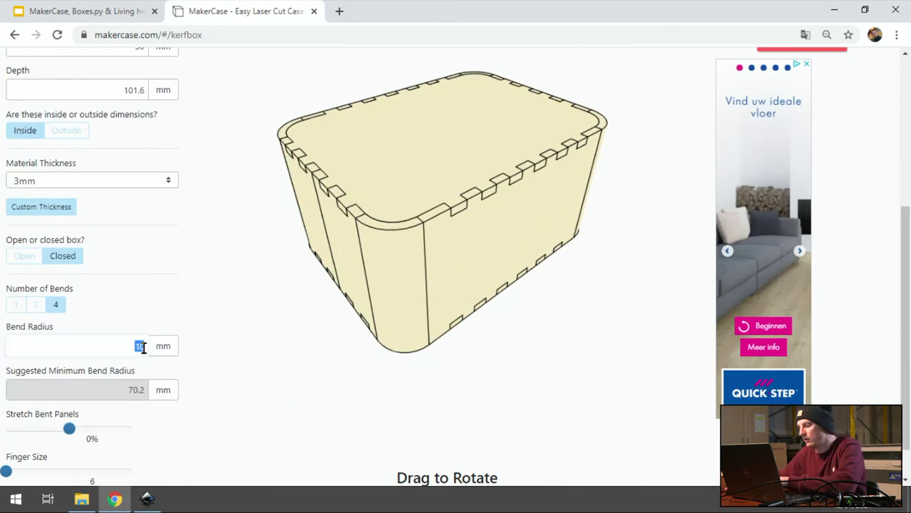
{"action": "type", "text": "30"}
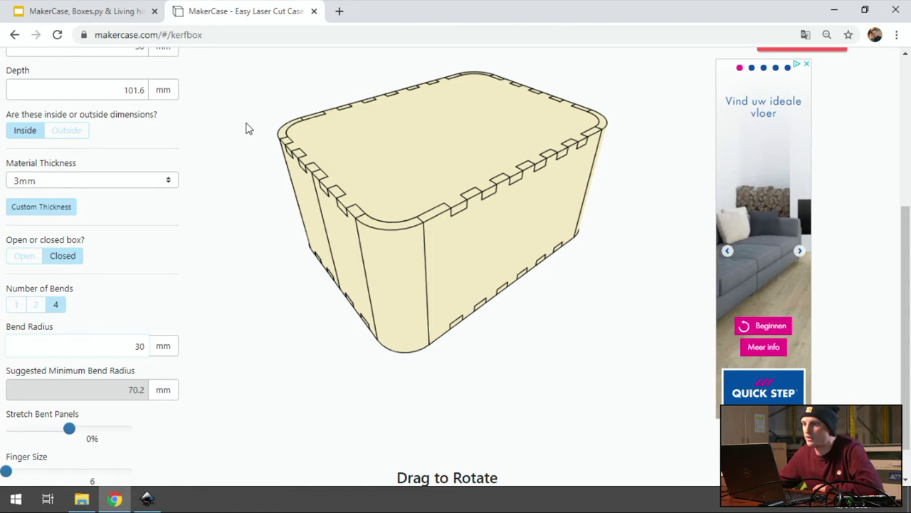
{"action": "scroll", "coordinate": [903, 106], "scroll_direction": "down", "scroll_amount": 1}
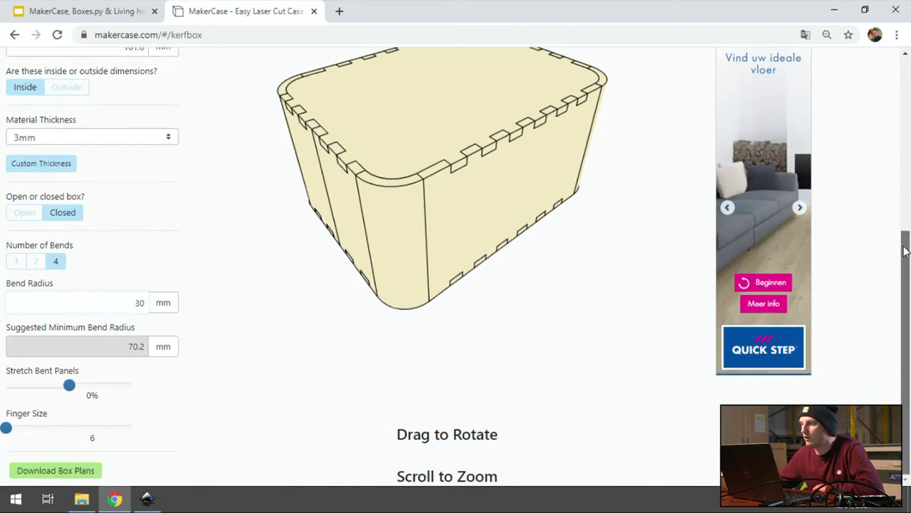
Step: Set the bend radius to 20 mm and apply it to the preview
{"action": "double_click", "coordinate": [140, 302]}
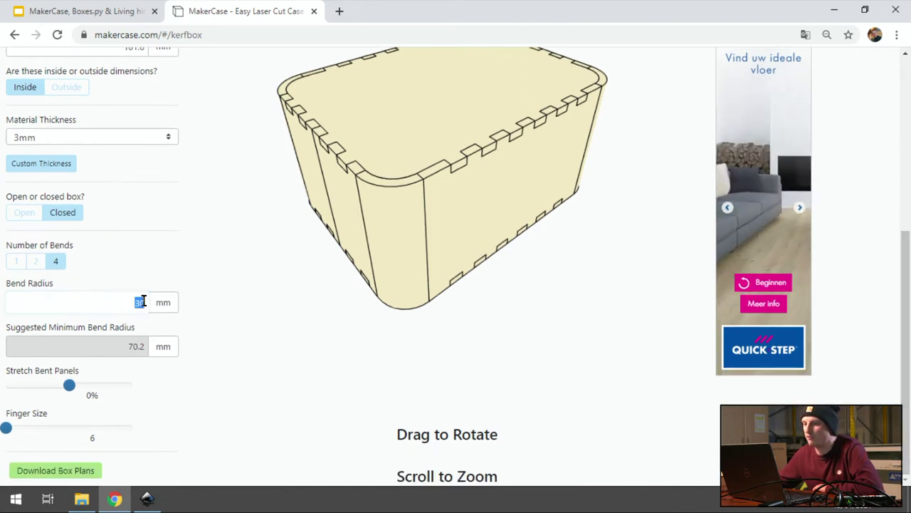
{"action": "type", "text": "20"}
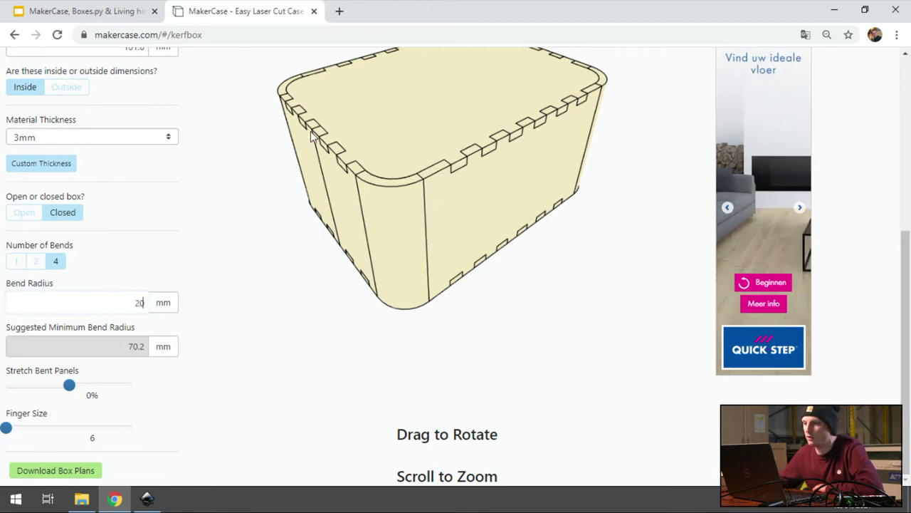
{"action": "left_click", "coordinate": [100, 140]}
{"action": "left_click", "coordinate": [101, 151]}
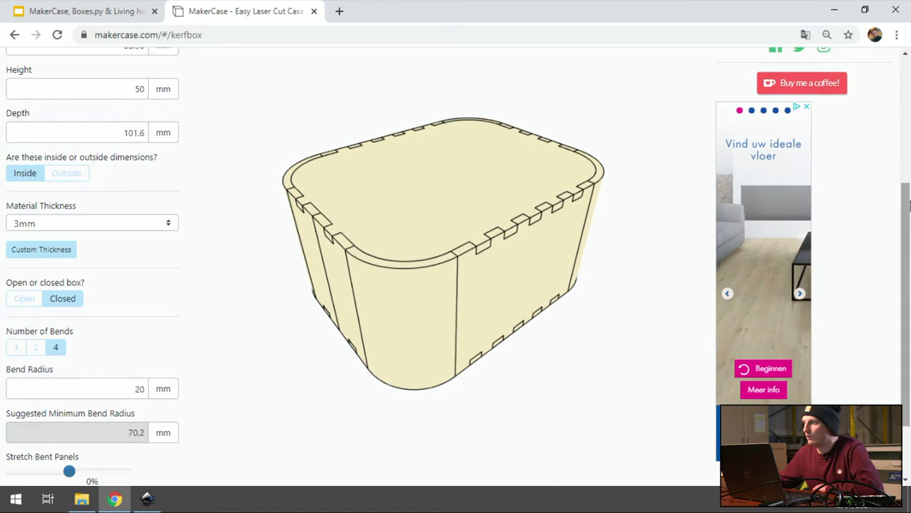
Step: Examine the box plans with the side, top and bottom panels, and close them without downloading
{"action": "left_click_drag", "start_coordinate": [906, 271], "coordinate": [906, 303]}
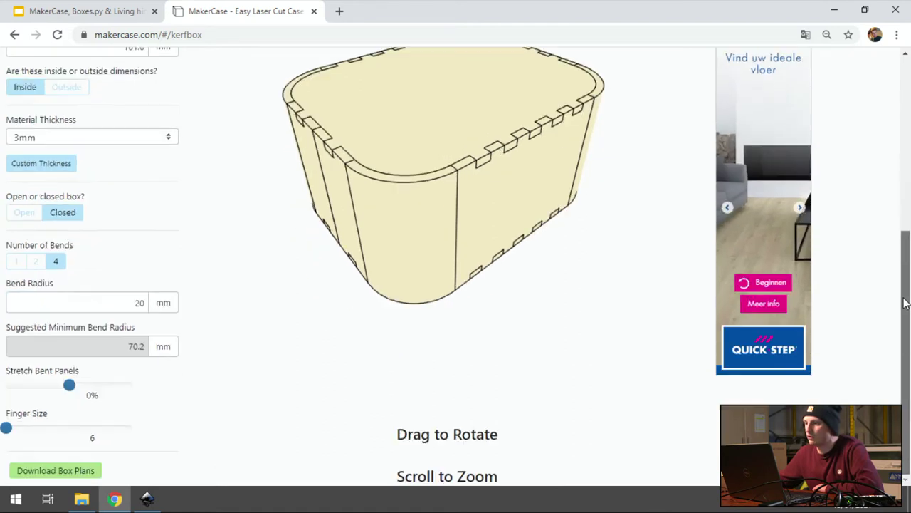
{"action": "left_click", "coordinate": [51, 471]}
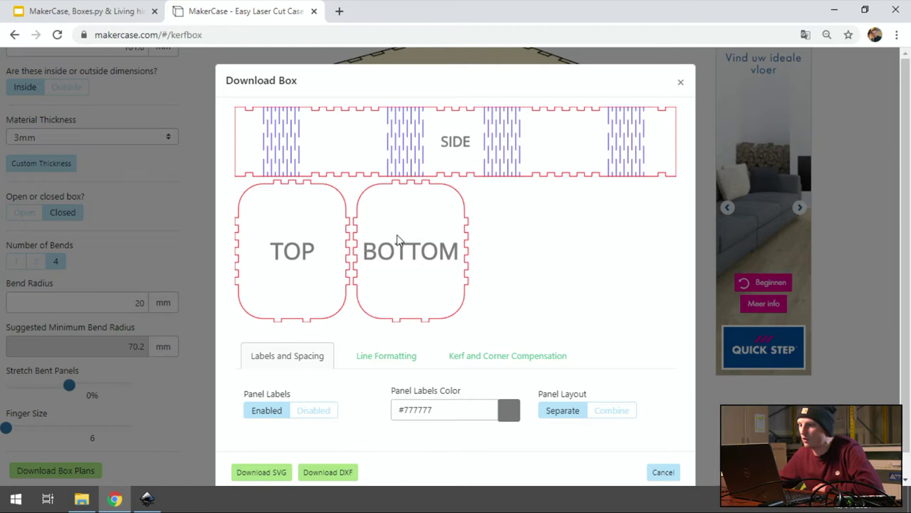
{"action": "left_click", "coordinate": [660, 475]}
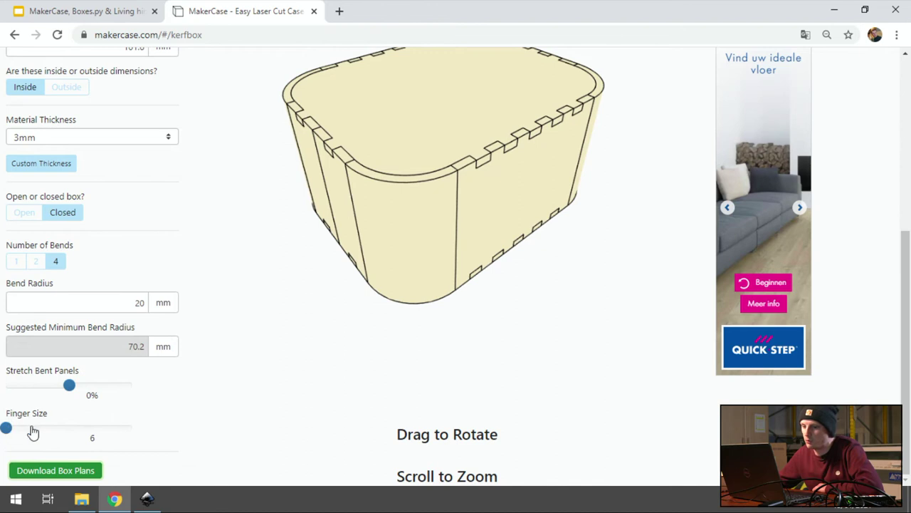
Step: Try a finger size of 10.125 on the box, and return it to 6
{"action": "left_click", "coordinate": [97, 427]}
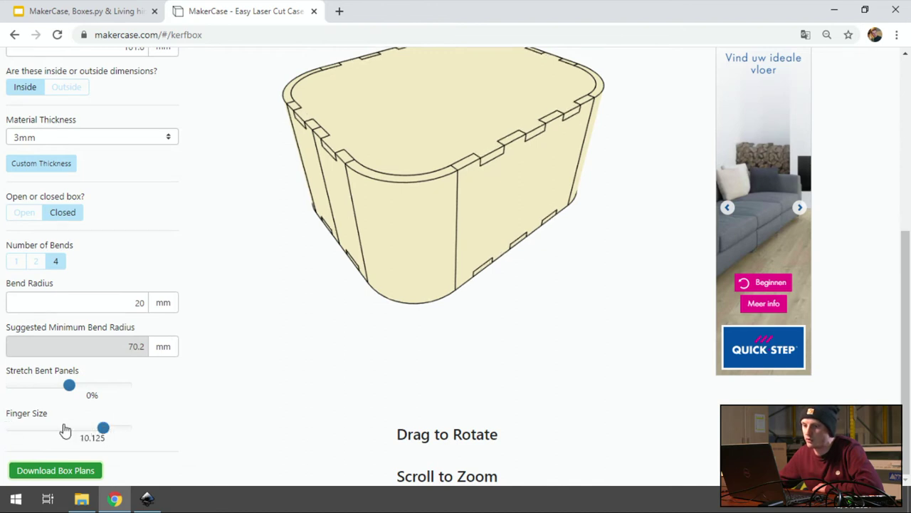
{"action": "left_click", "coordinate": [6, 430]}
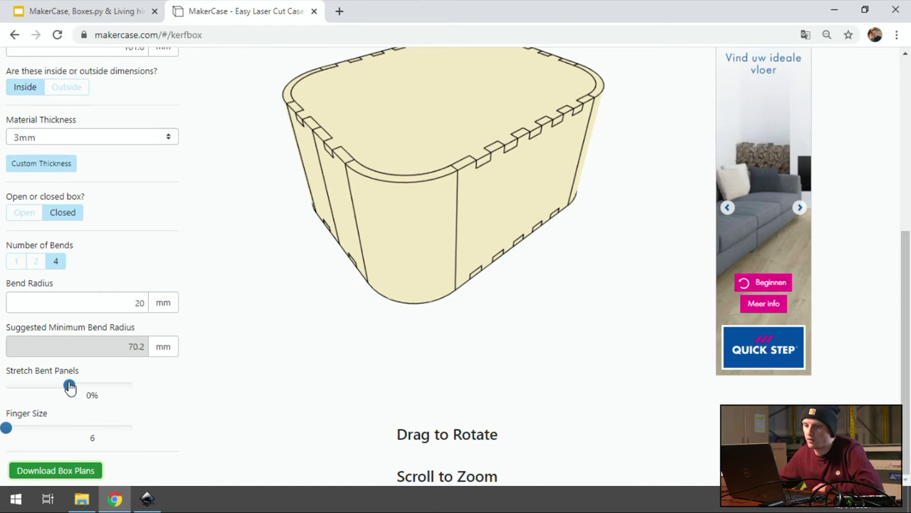
Step: Try bent panel stretches of -6.5% and 9%, and set the stretch to -3.5%
{"action": "left_click_drag", "start_coordinate": [69, 385], "coordinate": [30, 382]}
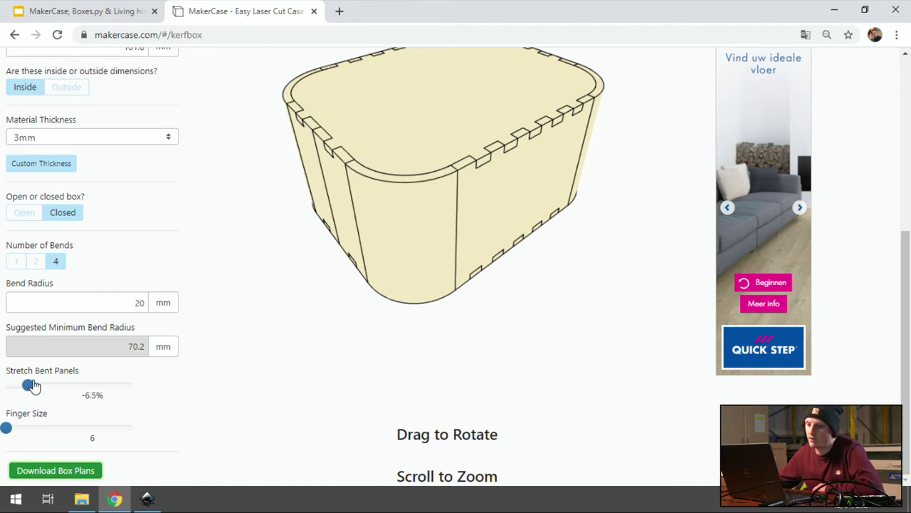
{"action": "left_click", "coordinate": [90, 389]}
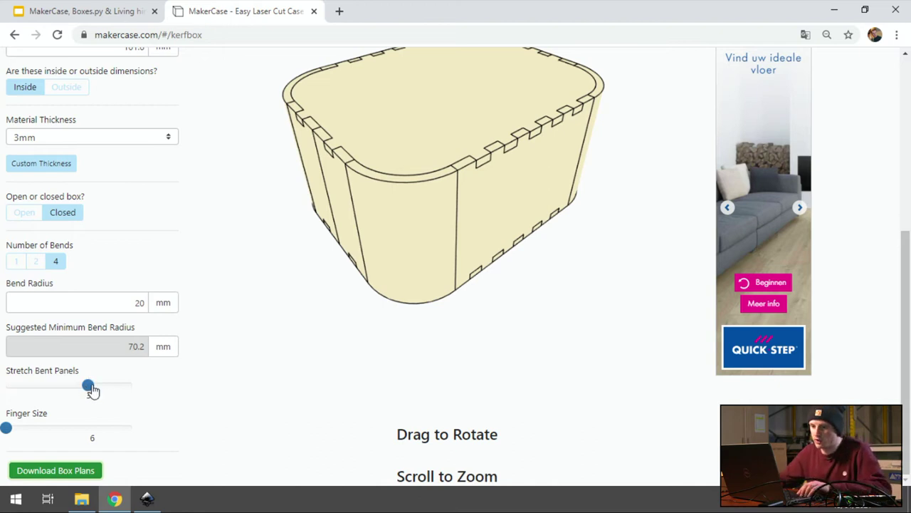
{"action": "left_click", "coordinate": [131, 387]}
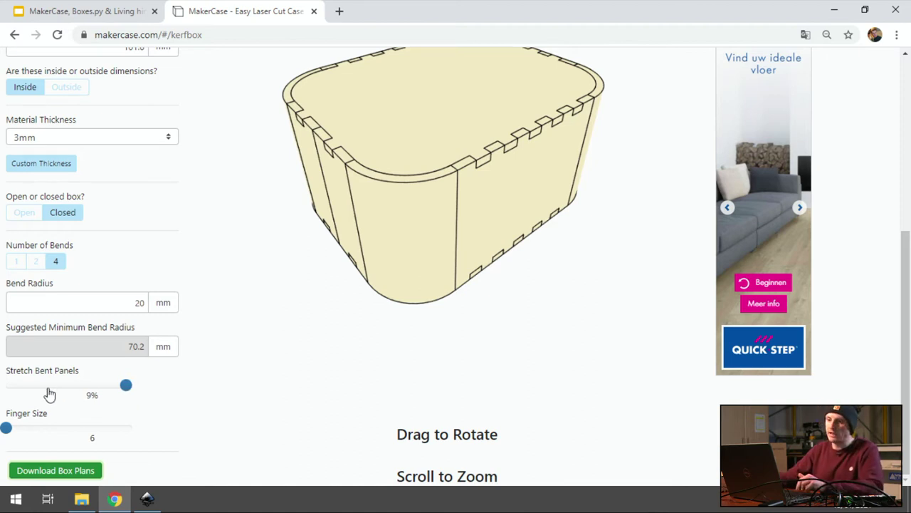
{"action": "left_click_drag", "start_coordinate": [50, 392], "coordinate": [42, 394]}
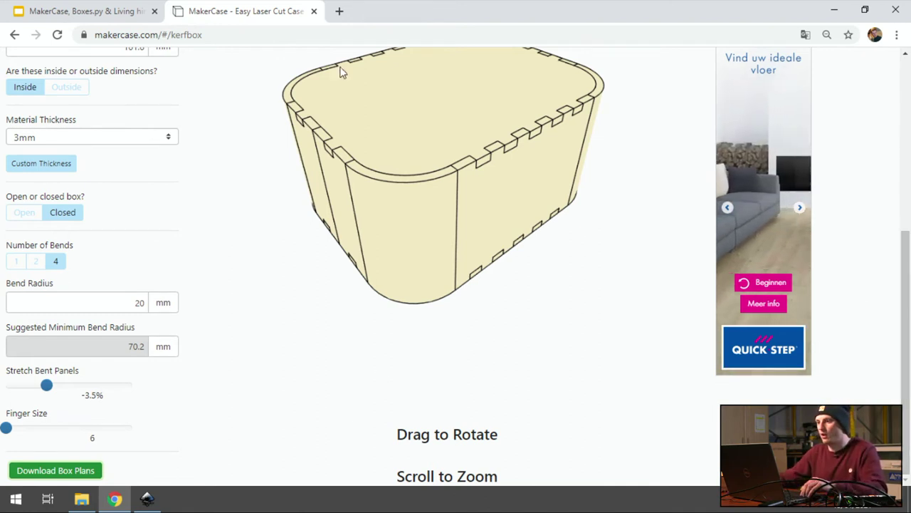
Step: Close the MakerCase page and advance the presentation to the Boxes.py slide
{"action": "left_click", "coordinate": [314, 11]}
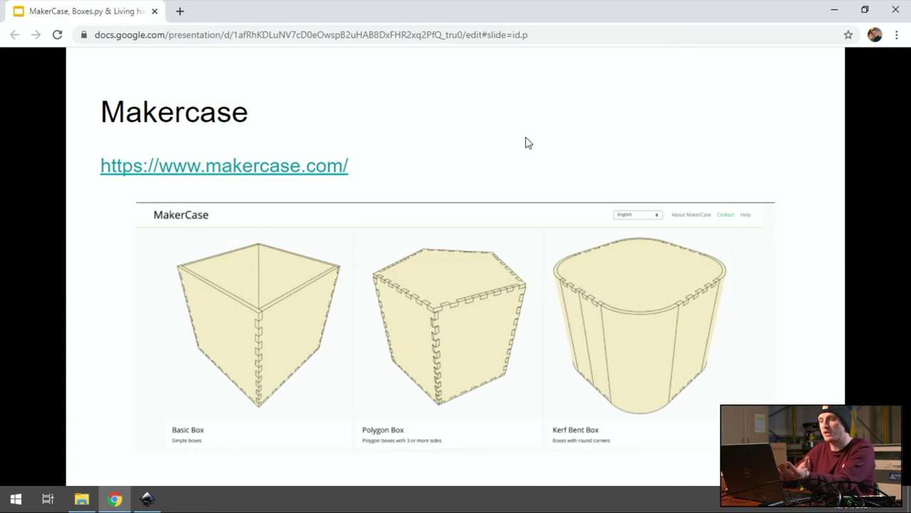
{"action": "key", "text": "Left"}
{"action": "key", "text": "Right"}
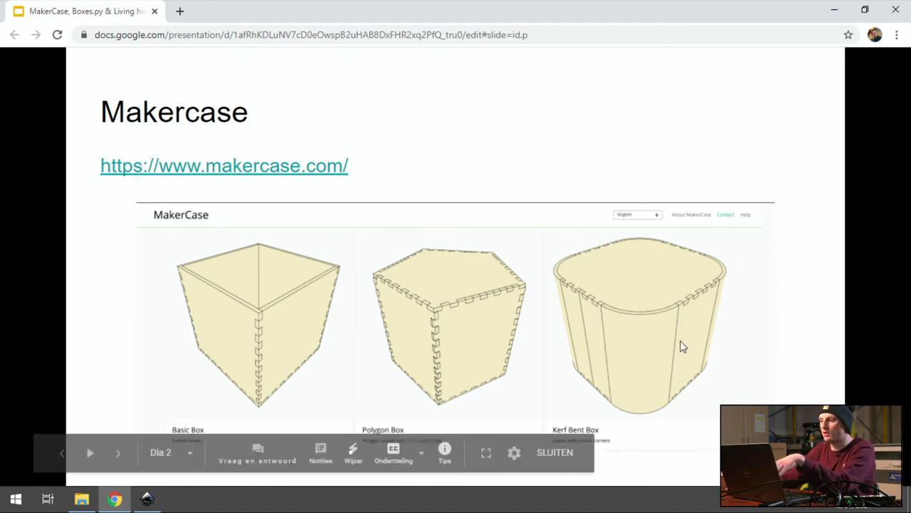
{"action": "left_click", "coordinate": [518, 281]}
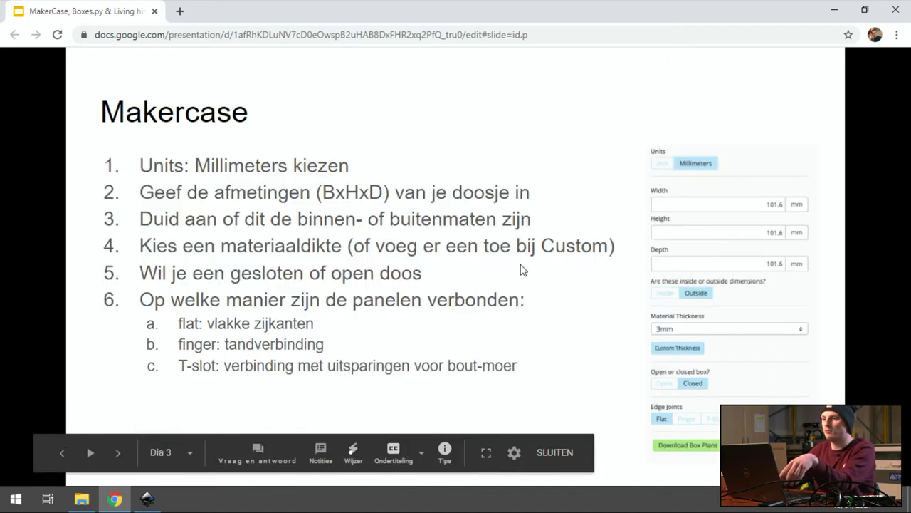
{"action": "left_click", "coordinate": [520, 269]}
Step: Open the Boxes.py website from the link on the slide
{"action": "left_click", "coordinate": [212, 171]}
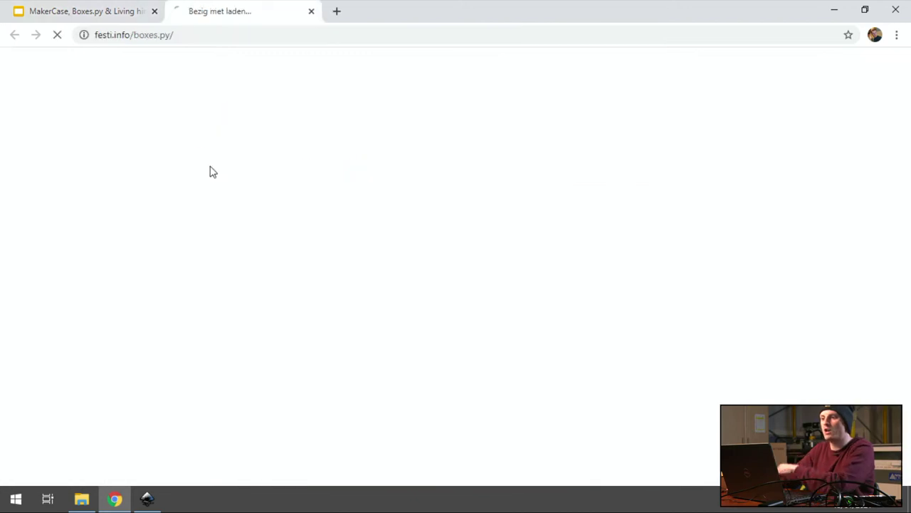
{"action": "left_click", "coordinate": [116, 16]}
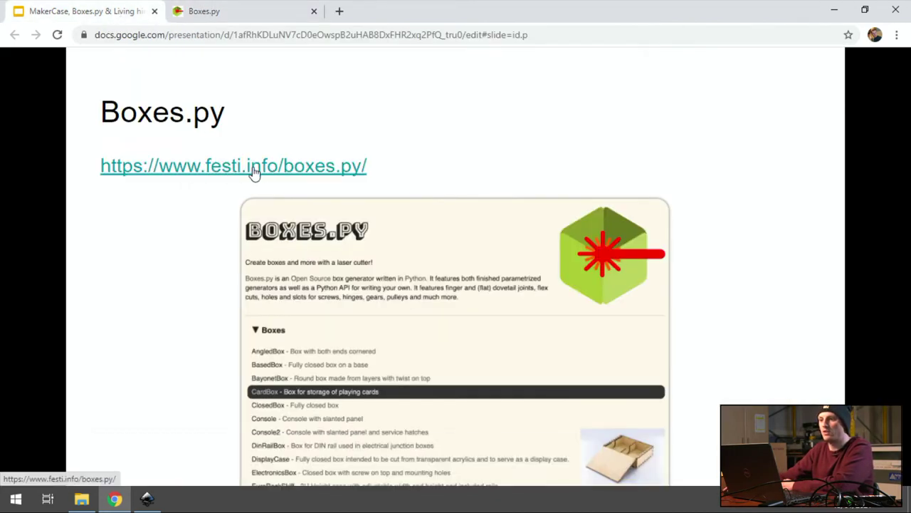
{"action": "left_click", "coordinate": [225, 11]}
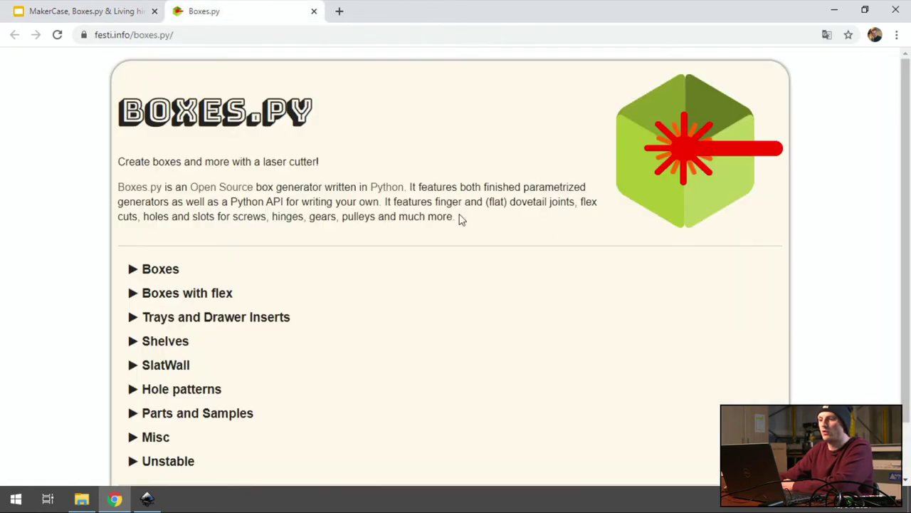
Step: Expand the Boxes category, open the BayonetBox generator and look through its settings
{"action": "scroll", "coordinate": [303, 234], "scroll_direction": "down", "scroll_amount": 2}
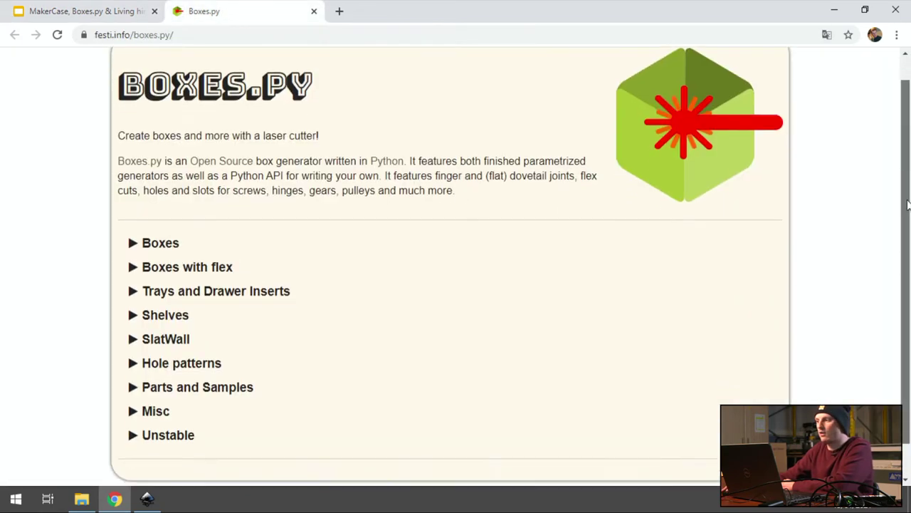
{"action": "left_click", "coordinate": [141, 212]}
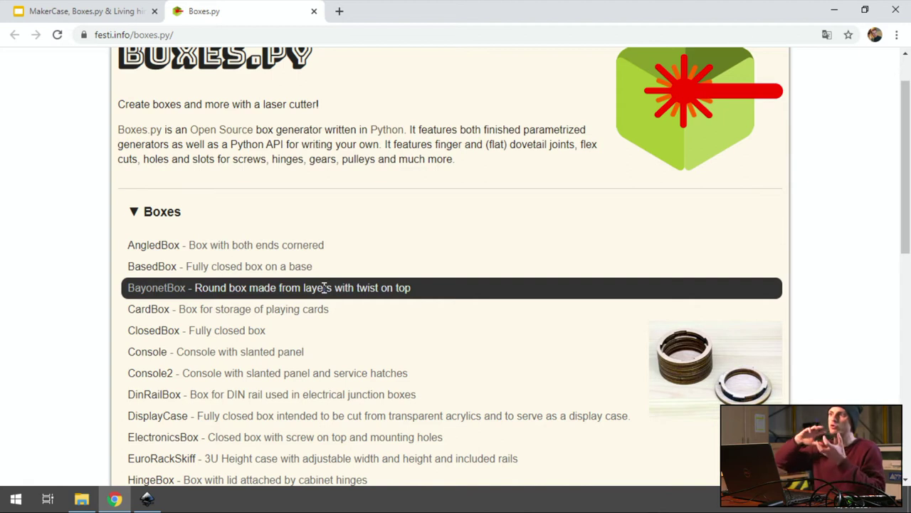
{"action": "left_click", "coordinate": [158, 290]}
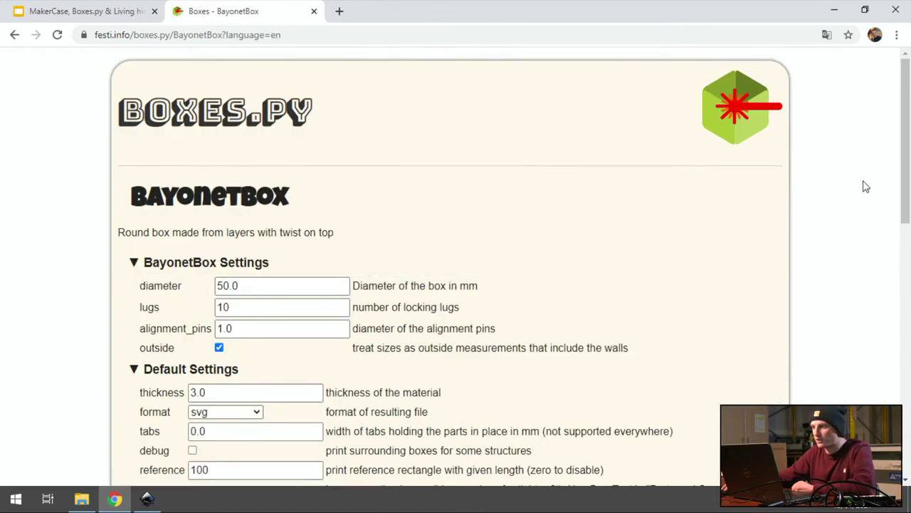
{"action": "mouse_move", "coordinate": [907, 161]}
{"action": "left_mouse_down"}
{"action": "mouse_move", "coordinate": [905, 377]}
{"action": "mouse_move", "coordinate": [906, 181]}
{"action": "left_mouse_up"}
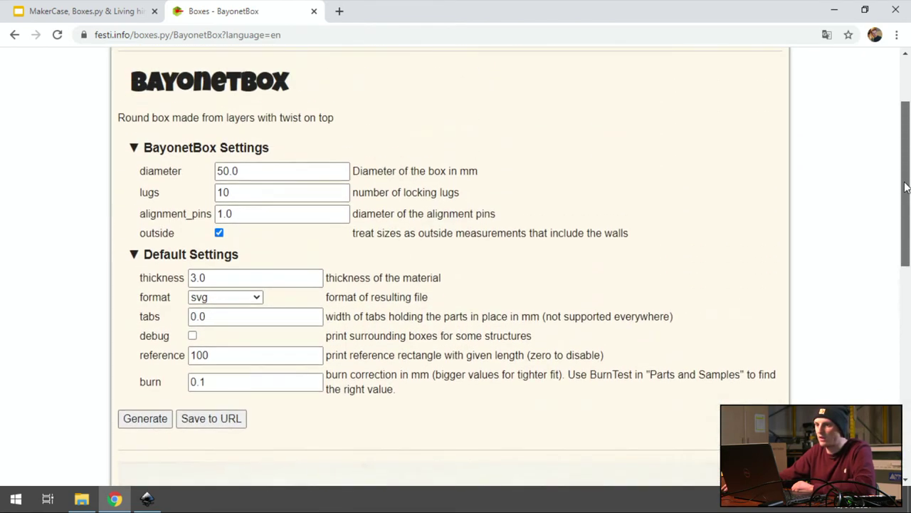
{"action": "double_click", "coordinate": [252, 191]}
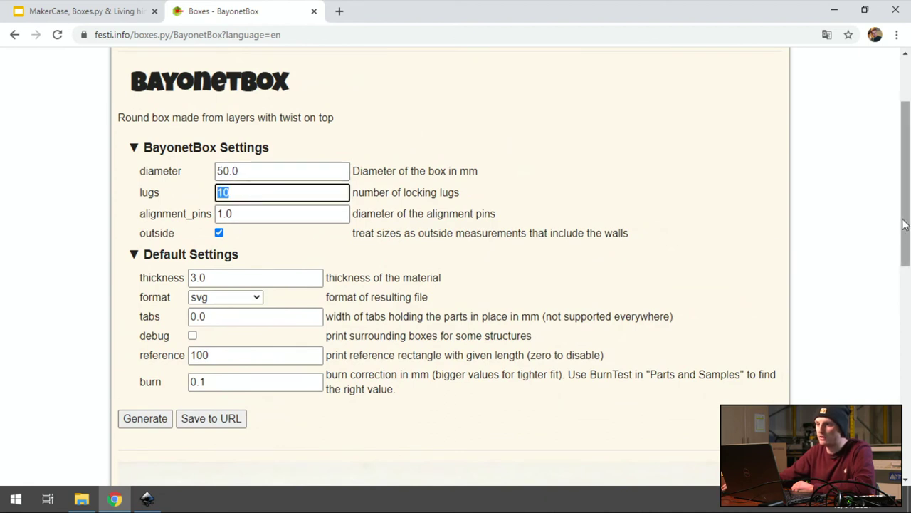
{"action": "left_click_drag", "start_coordinate": [909, 237], "coordinate": [909, 260]}
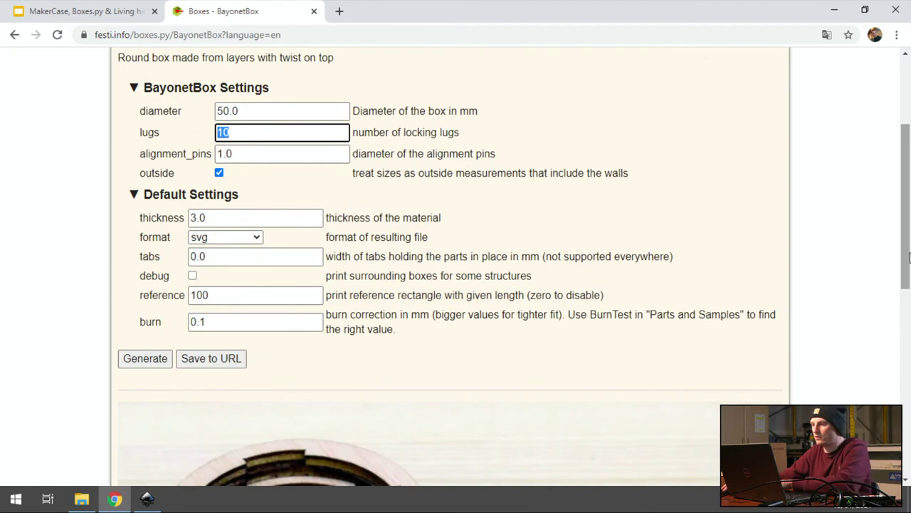
Step: Set the BayonetBox to 3 locking lugs and a diameter of 120 mm
{"action": "type", "text": "3"}
{"action": "double_click", "coordinate": [310, 116]}
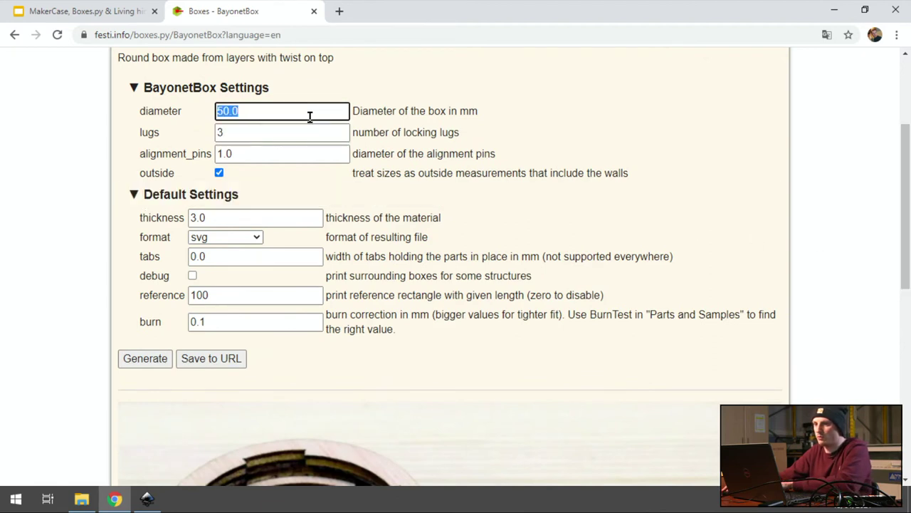
{"action": "type", "text": "80"}
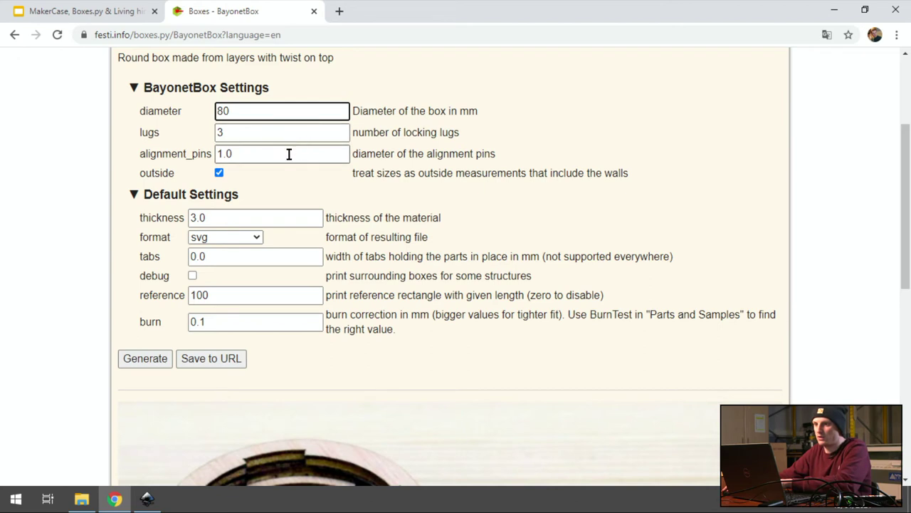
{"action": "key", "text": "BackSpace"}
{"action": "key", "text": "BackSpace"}
{"action": "type", "text": "120"}
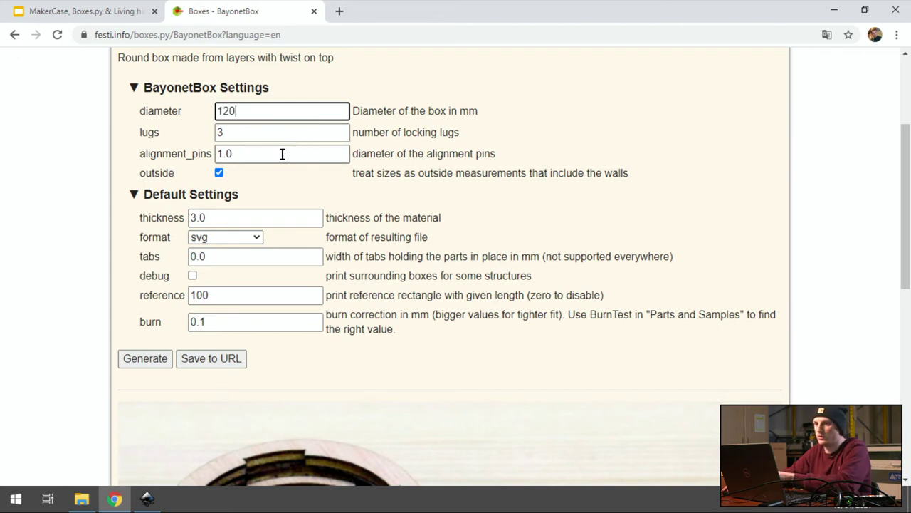
{"action": "left_click", "coordinate": [275, 217]}
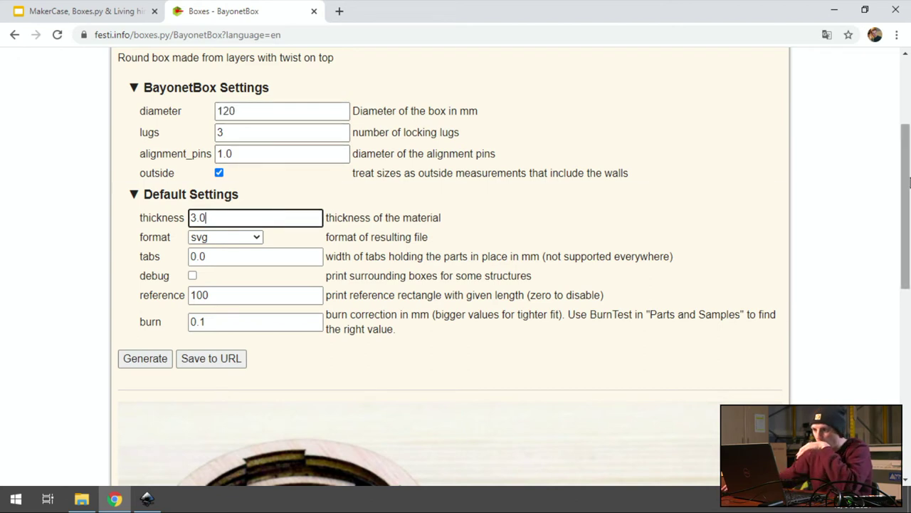
Step: Set the BayonetBox alignment pin diameter to 2 and generate the SVG layout
{"action": "left_click_drag", "start_coordinate": [907, 190], "coordinate": [907, 228]}
{"action": "scroll", "coordinate": [907, 228], "scroll_direction": "up", "scroll_amount": 1}
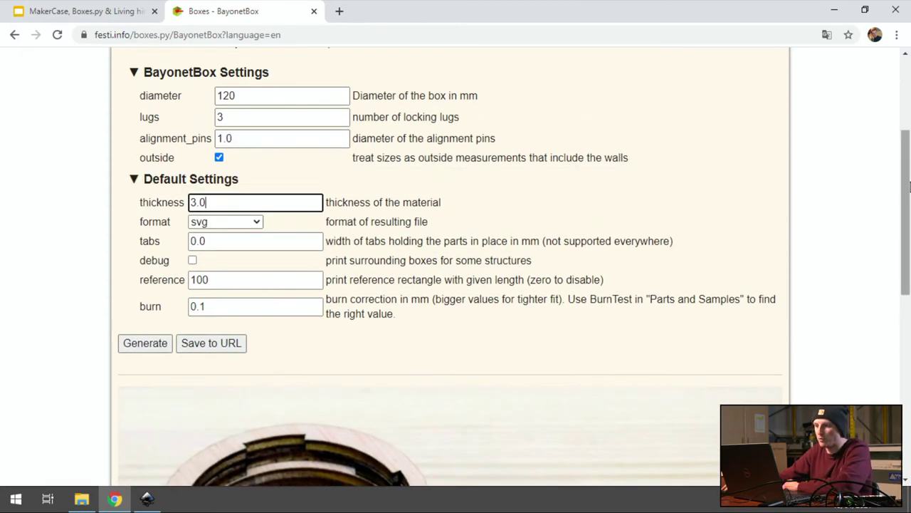
{"action": "left_click_drag", "start_coordinate": [906, 186], "coordinate": [907, 259]}
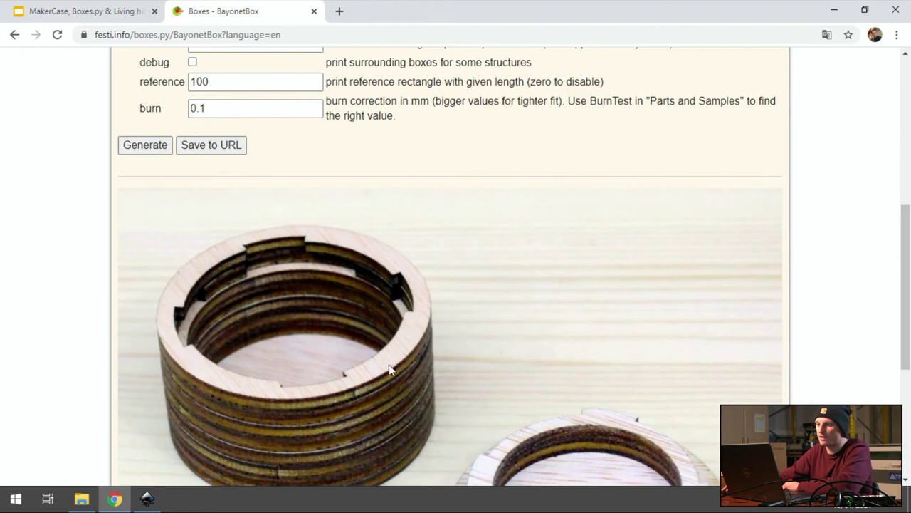
{"action": "scroll", "coordinate": [365, 159], "scroll_direction": "up", "scroll_amount": 3}
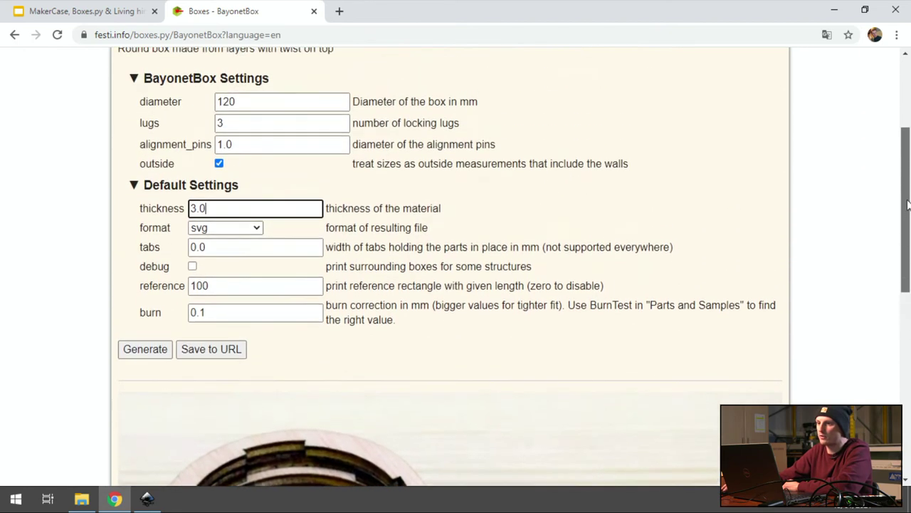
{"action": "triple_click", "coordinate": [283, 147]}
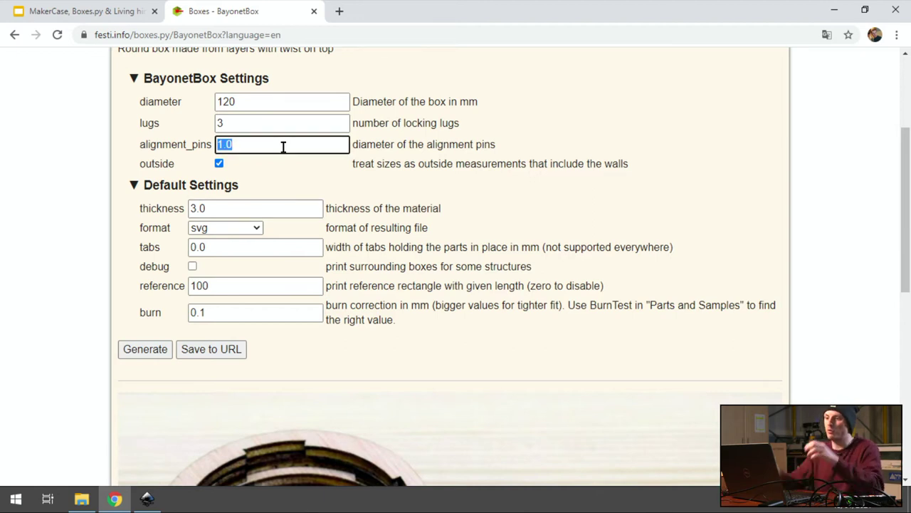
{"action": "scroll", "coordinate": [428, 242], "scroll_direction": "down", "scroll_amount": 4}
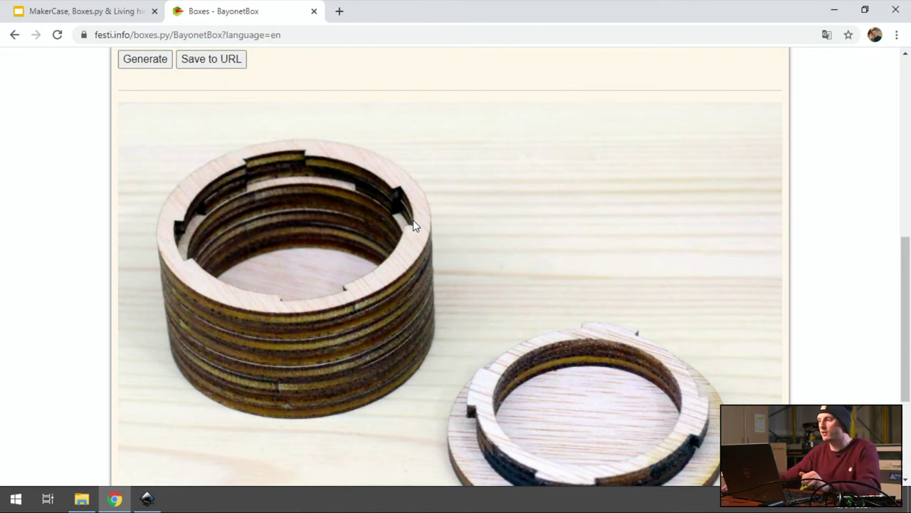
{"action": "scroll", "coordinate": [637, 329], "scroll_direction": "up", "scroll_amount": 5}
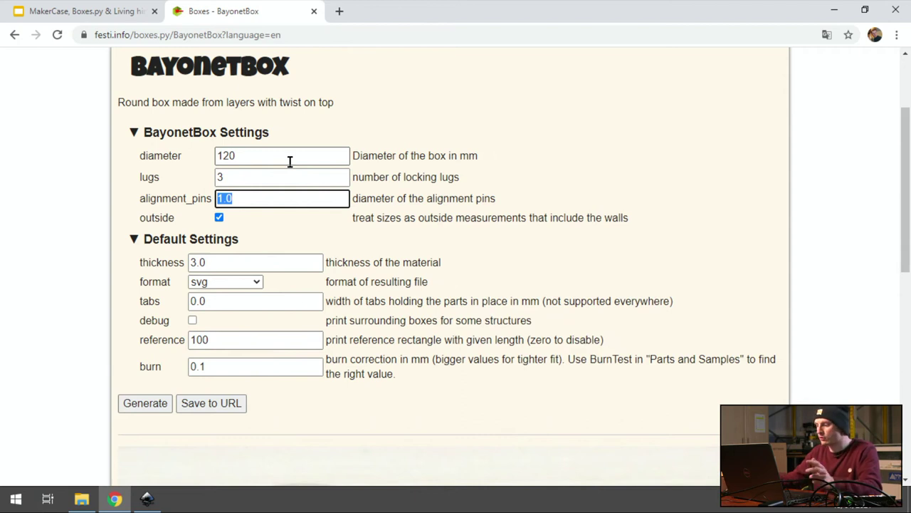
{"action": "type", "text": "3"}
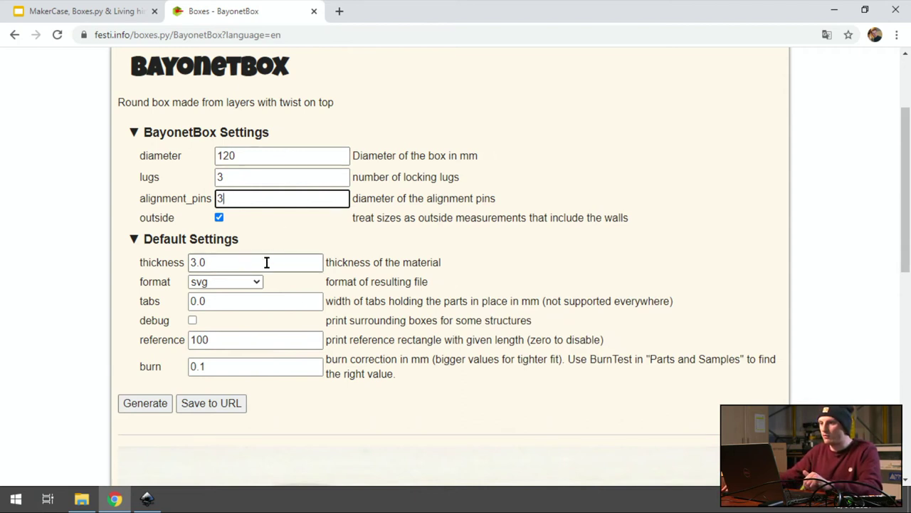
{"action": "key", "text": "Return"}
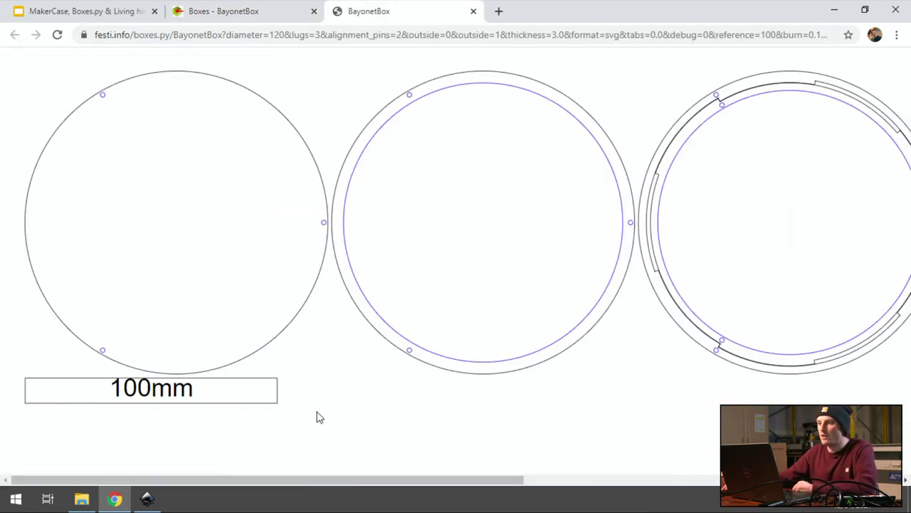
Step: Examine all the generated BayonetBox layers, then compare them with the sample photo on the generator's settings page
{"action": "mouse_move", "coordinate": [254, 480]}
{"action": "left_mouse_down"}
{"action": "mouse_move", "coordinate": [340, 480]}
{"action": "mouse_move", "coordinate": [249, 488]}
{"action": "mouse_move", "coordinate": [395, 480]}
{"action": "mouse_move", "coordinate": [311, 480]}
{"action": "mouse_move", "coordinate": [240, 428]}
{"action": "left_mouse_up"}
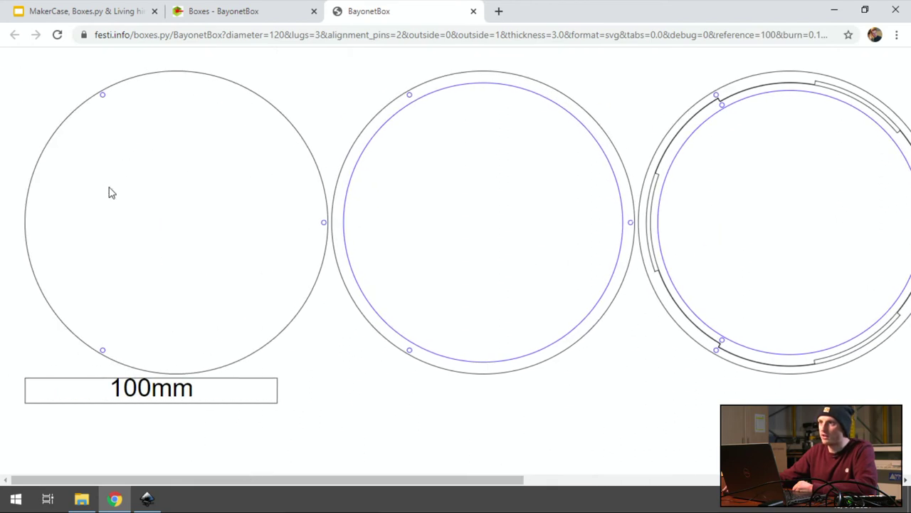
{"action": "left_click_drag", "start_coordinate": [315, 481], "coordinate": [584, 468]}
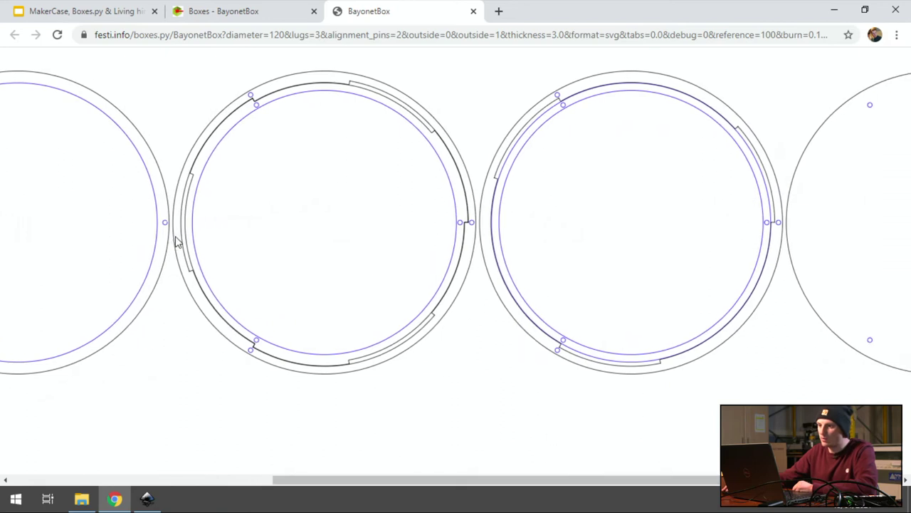
{"action": "mouse_move", "coordinate": [299, 482]}
{"action": "left_mouse_down"}
{"action": "mouse_move", "coordinate": [332, 479]}
{"action": "mouse_move", "coordinate": [261, 480]}
{"action": "left_mouse_up"}
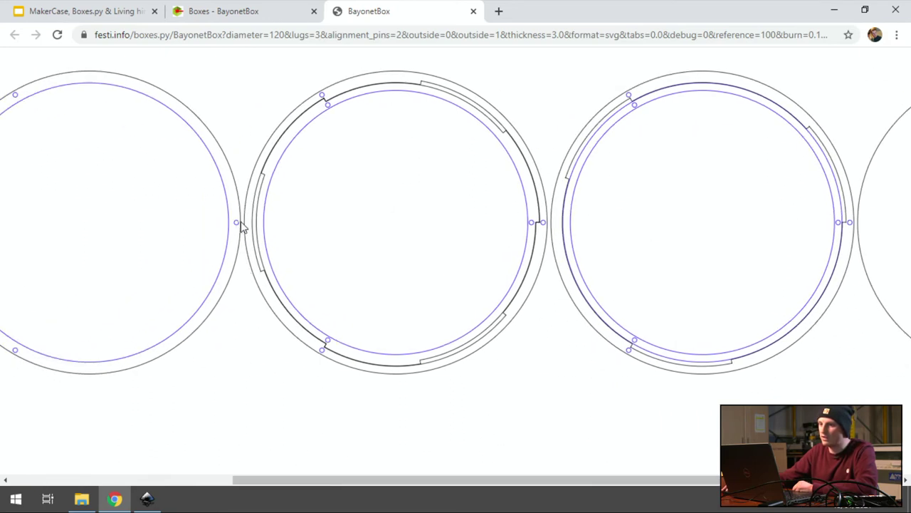
{"action": "left_click_drag", "start_coordinate": [427, 480], "coordinate": [600, 478]}
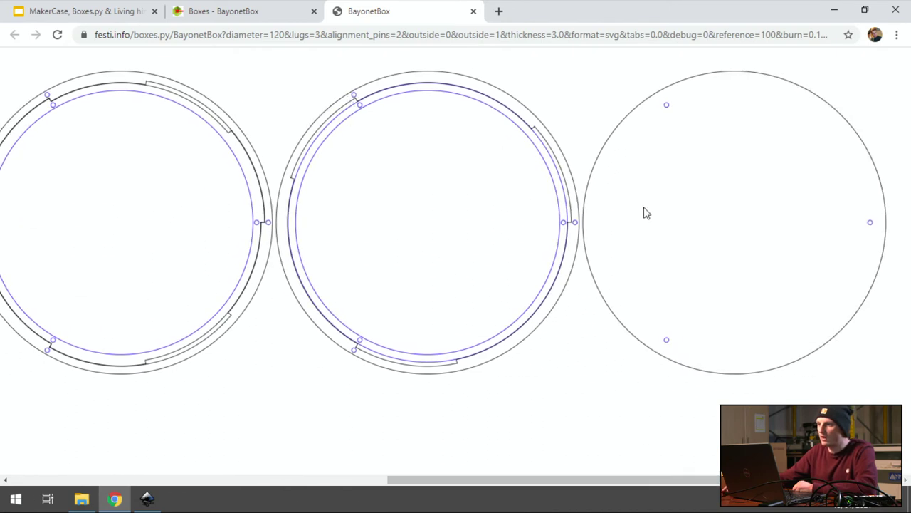
{"action": "mouse_move", "coordinate": [526, 479]}
{"action": "left_mouse_down"}
{"action": "mouse_move", "coordinate": [240, 464]}
{"action": "mouse_move", "coordinate": [153, 398]}
{"action": "left_mouse_up"}
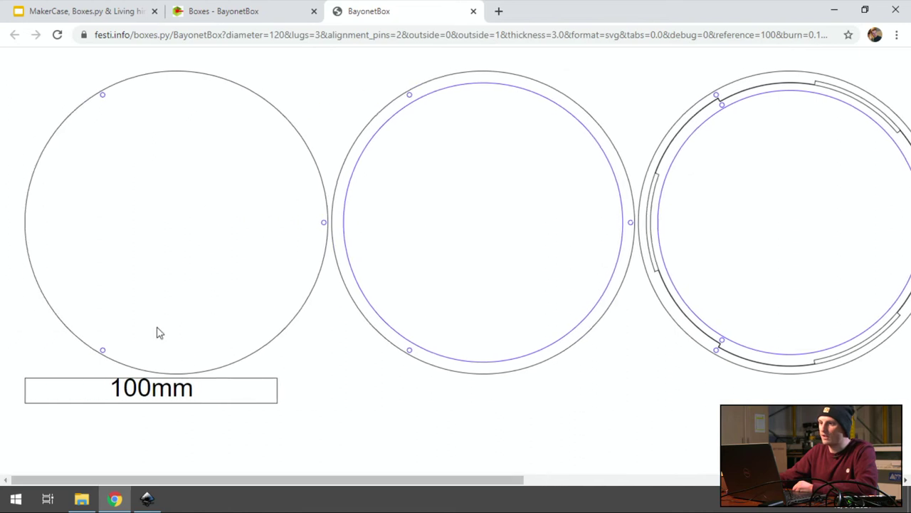
{"action": "left_click", "coordinate": [226, 13]}
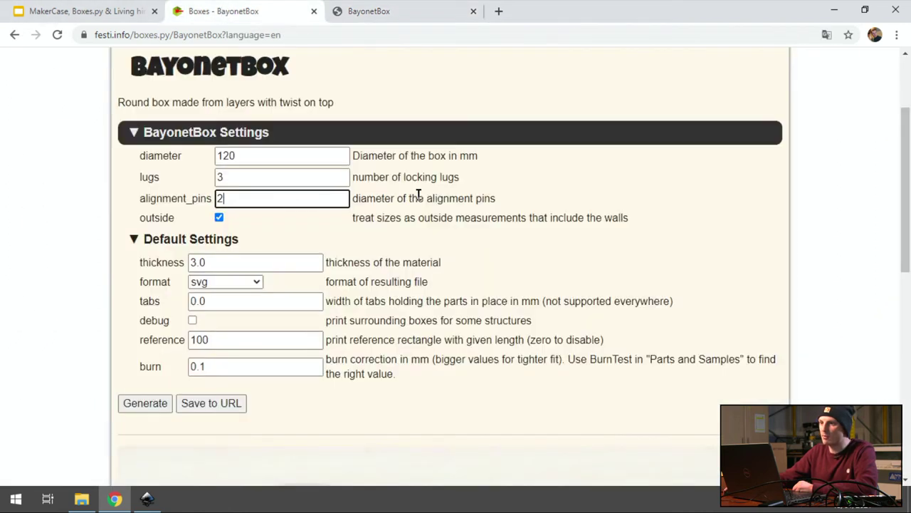
{"action": "scroll", "coordinate": [906, 162], "scroll_direction": "down", "scroll_amount": 1}
{"action": "scroll", "coordinate": [906, 162], "scroll_direction": "down", "scroll_amount": 5}
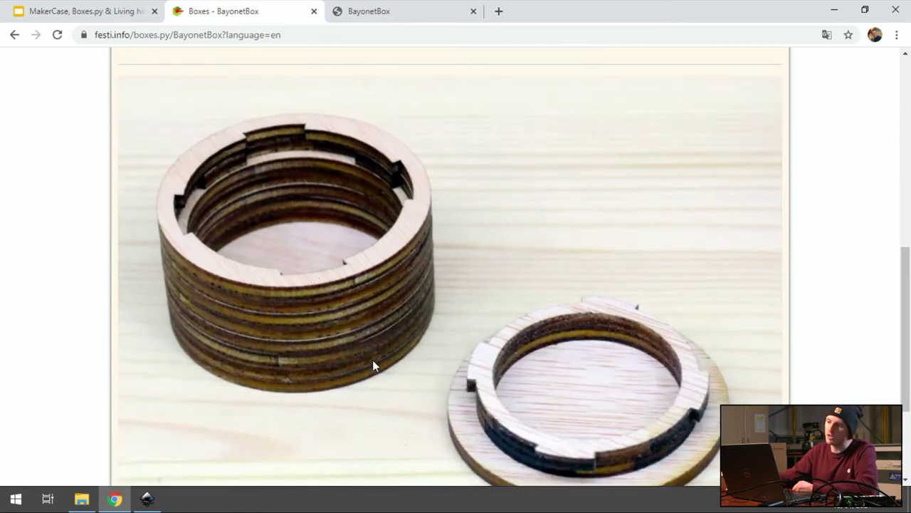
{"action": "left_click_drag", "start_coordinate": [906, 359], "coordinate": [904, 228]}
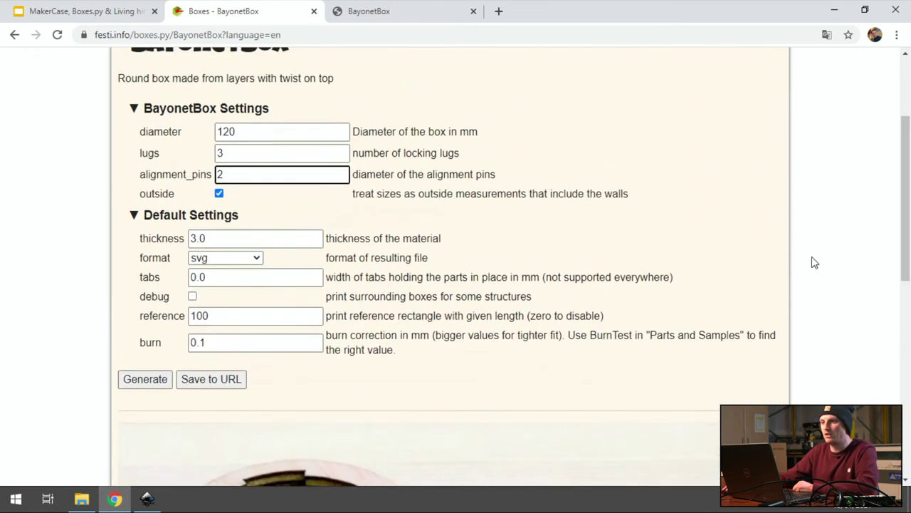
Step: Return to the Boxes.py overview and look through the generators in the Boxes category
{"action": "left_click", "coordinate": [15, 35]}
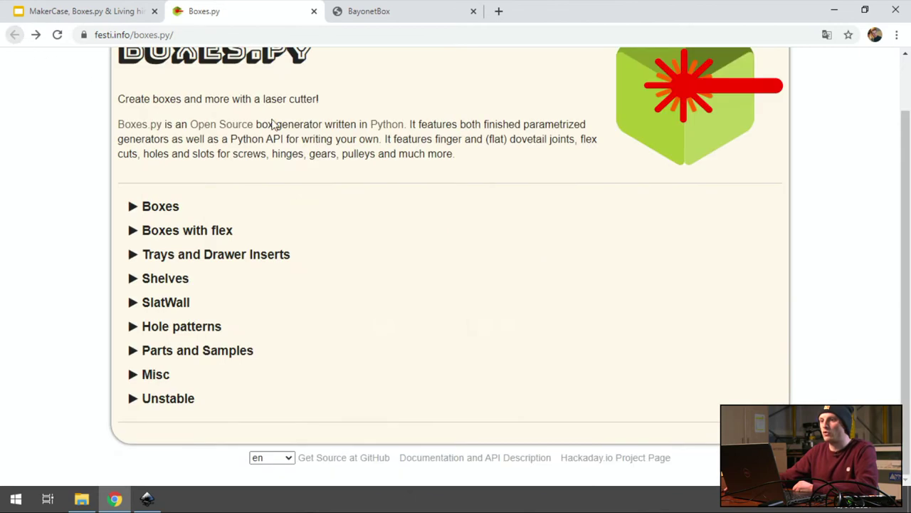
{"action": "left_click", "coordinate": [138, 206]}
{"action": "scroll", "coordinate": [214, 223], "scroll_direction": "up", "scroll_amount": 1}
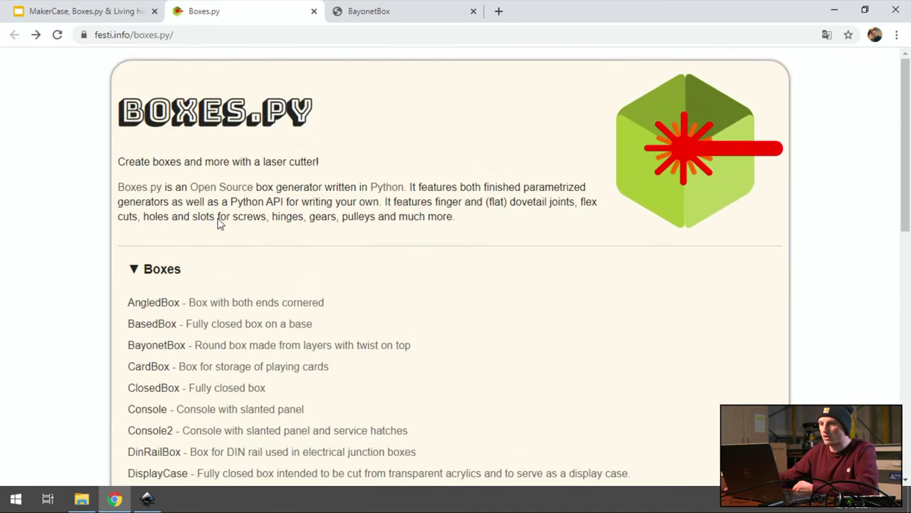
{"action": "scroll", "coordinate": [220, 220], "scroll_direction": "down", "scroll_amount": 5}
{"action": "scroll", "coordinate": [260, 213], "scroll_direction": "down", "scroll_amount": 3}
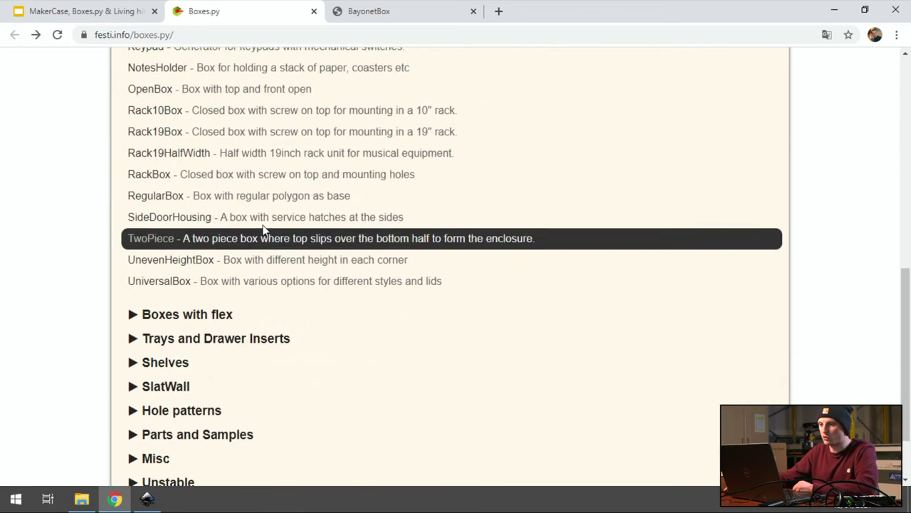
{"action": "scroll", "coordinate": [251, 150], "scroll_direction": "up", "scroll_amount": 2}
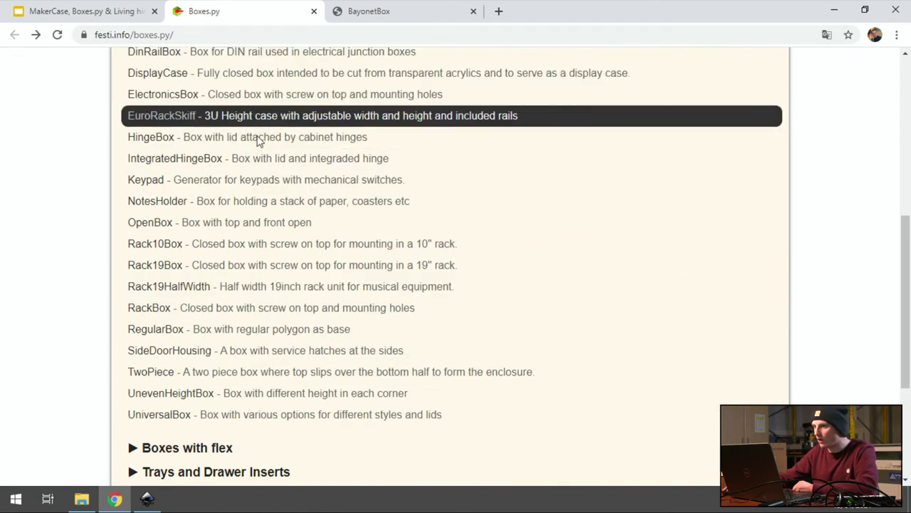
{"action": "scroll", "coordinate": [230, 305], "scroll_direction": "down", "scroll_amount": 1}
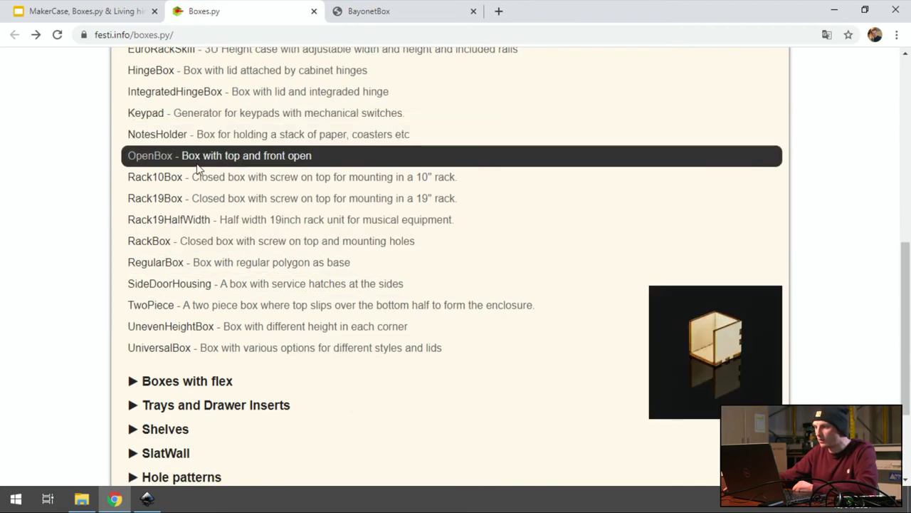
Step: Expand the Boxes with flex category, open the HeartBox generator and view its sample photo
{"action": "left_click", "coordinate": [134, 381]}
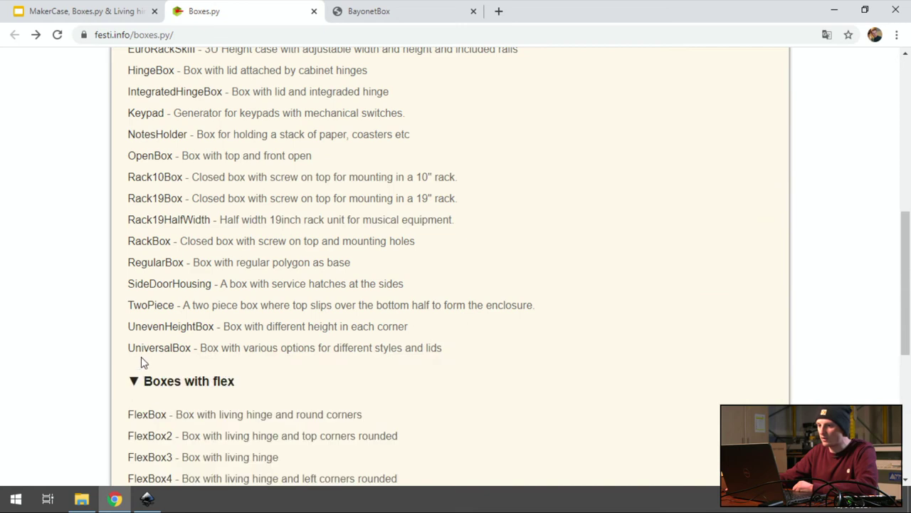
{"action": "scroll", "coordinate": [161, 239], "scroll_direction": "down", "scroll_amount": 1}
{"action": "scroll", "coordinate": [161, 238], "scroll_direction": "down", "scroll_amount": 3}
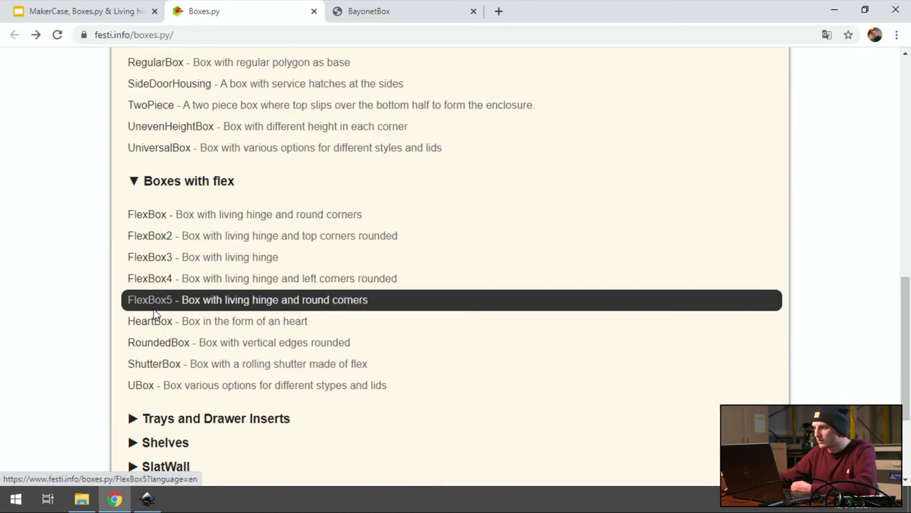
{"action": "left_click", "coordinate": [151, 324]}
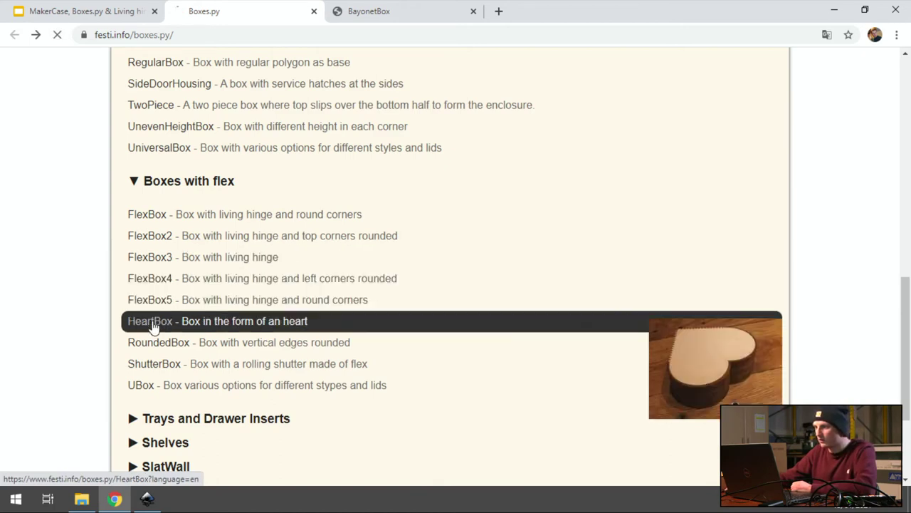
{"action": "scroll", "coordinate": [403, 228], "scroll_direction": "down", "scroll_amount": 5}
{"action": "scroll", "coordinate": [406, 233], "scroll_direction": "down", "scroll_amount": 3}
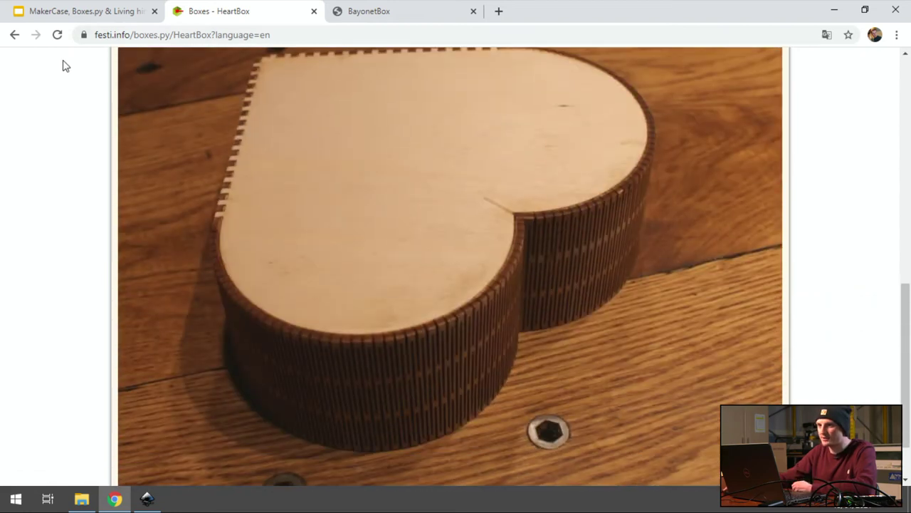
Step: Go back to the Boxes.py overview, look through the Trays and Drawer Inserts category and collapse it
{"action": "left_click", "coordinate": [14, 34]}
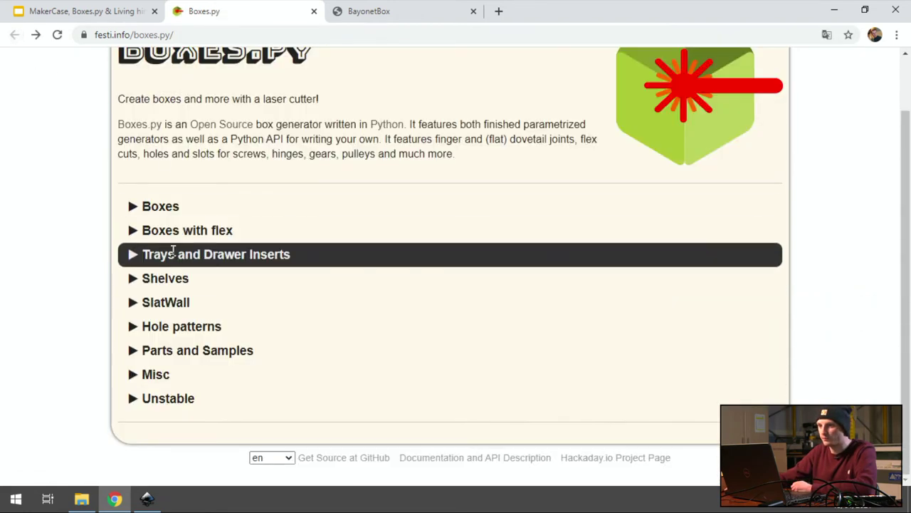
{"action": "left_click", "coordinate": [141, 257]}
{"action": "scroll", "coordinate": [141, 258], "scroll_direction": "down", "scroll_amount": 1}
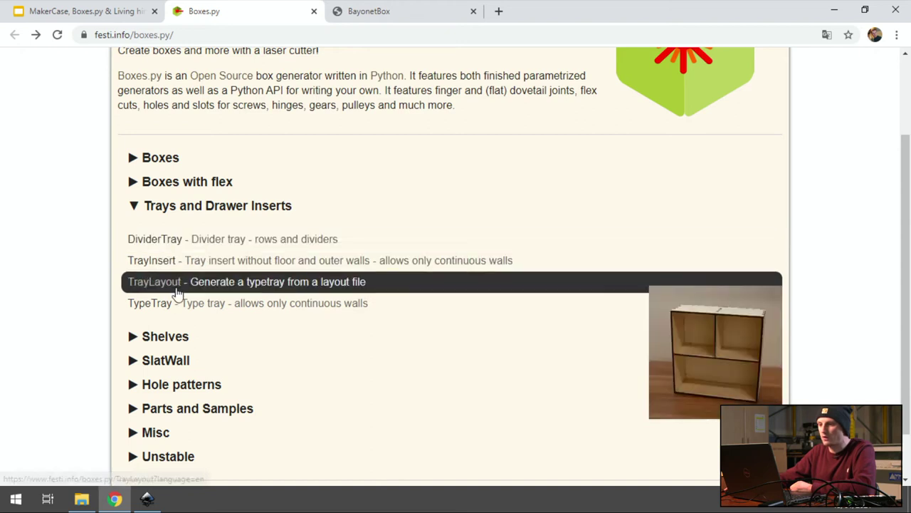
{"action": "scroll", "coordinate": [189, 307], "scroll_direction": "down", "scroll_amount": 1}
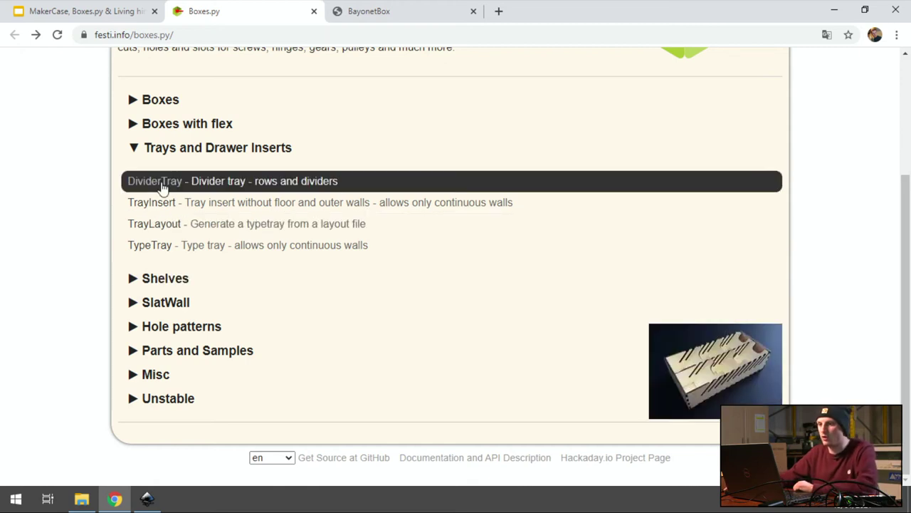
{"action": "left_click", "coordinate": [139, 148]}
Step: Expand the SlatWall category and open the SlatwallCaliper generator
{"action": "left_click", "coordinate": [146, 302]}
{"action": "scroll", "coordinate": [136, 308], "scroll_direction": "down", "scroll_amount": 2}
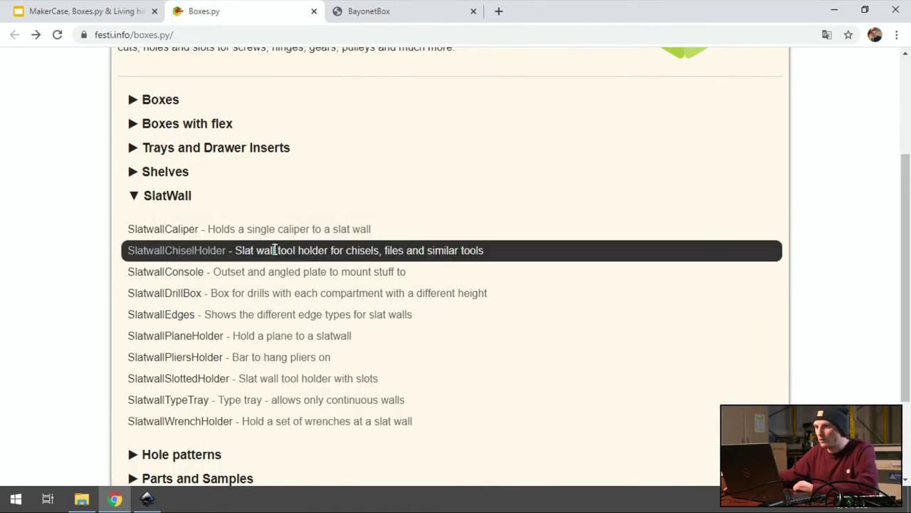
{"action": "scroll", "coordinate": [279, 249], "scroll_direction": "down", "scroll_amount": 2}
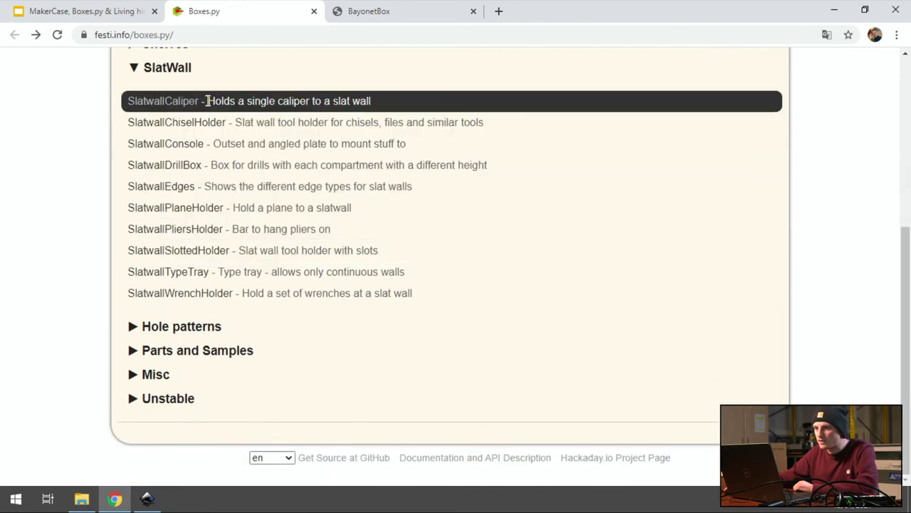
{"action": "left_click", "coordinate": [183, 100]}
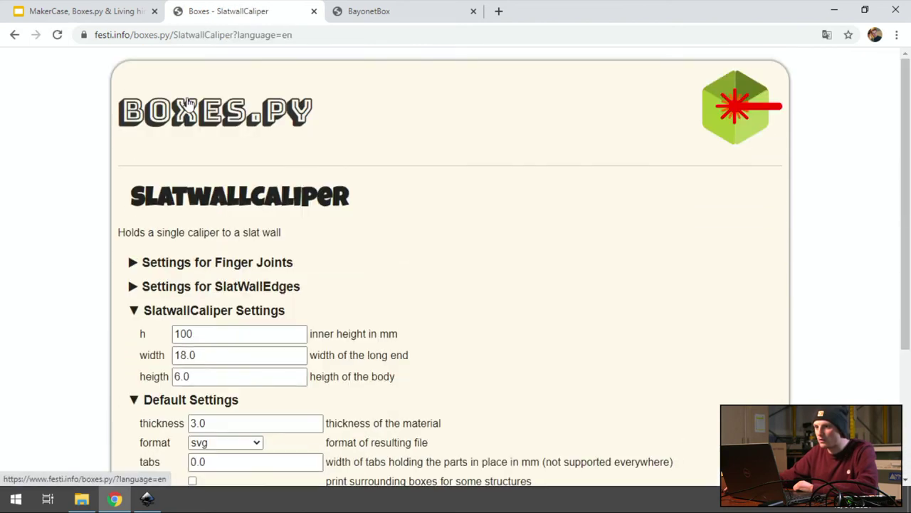
Step: Generate the SlatwallCaliper drawing with its default settings, view it and return to the generator settings
{"action": "scroll", "coordinate": [349, 167], "scroll_direction": "down", "scroll_amount": 2}
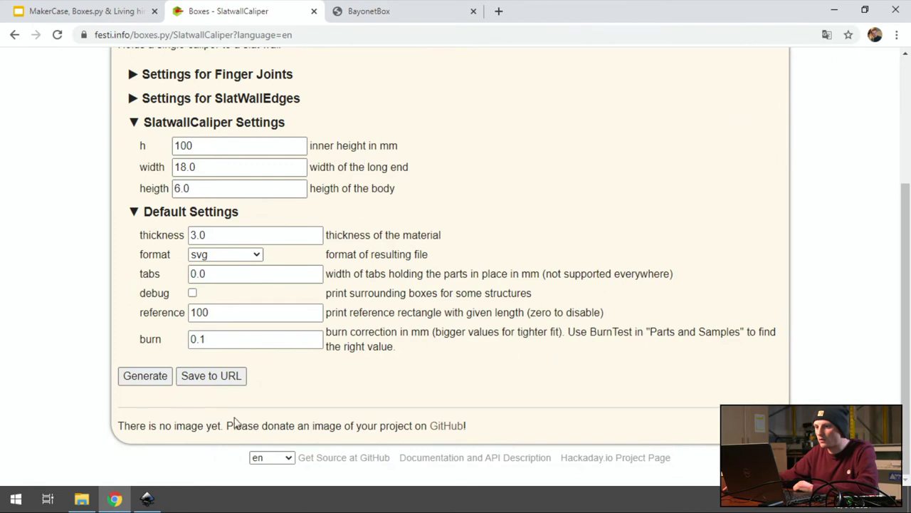
{"action": "left_click", "coordinate": [151, 379]}
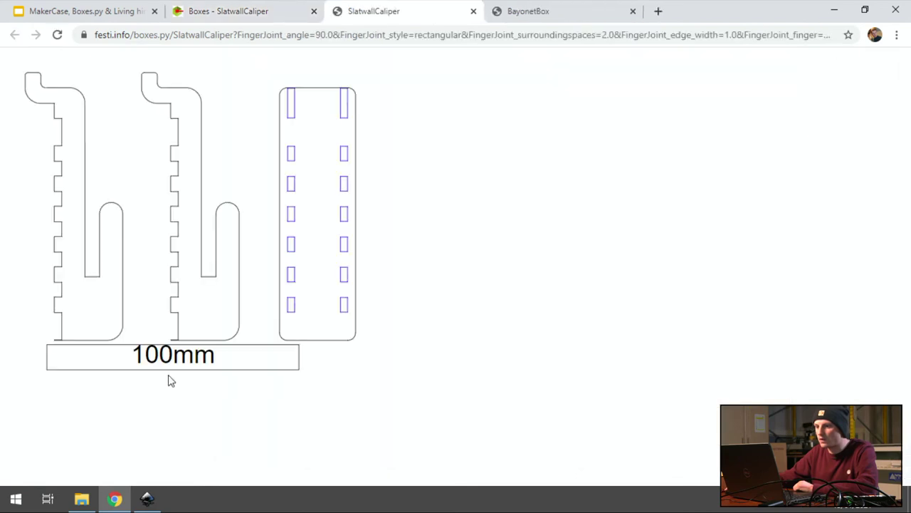
{"action": "left_click", "coordinate": [255, 21]}
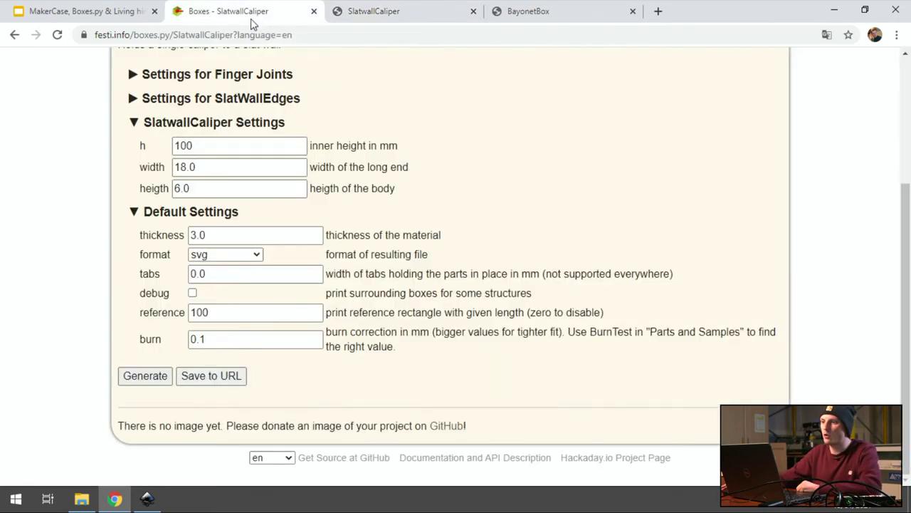
Step: Go back to the Boxes.py overview, expand the Hole patterns category and open the FanHole generator
{"action": "left_click", "coordinate": [15, 34]}
{"action": "left_click", "coordinate": [135, 328]}
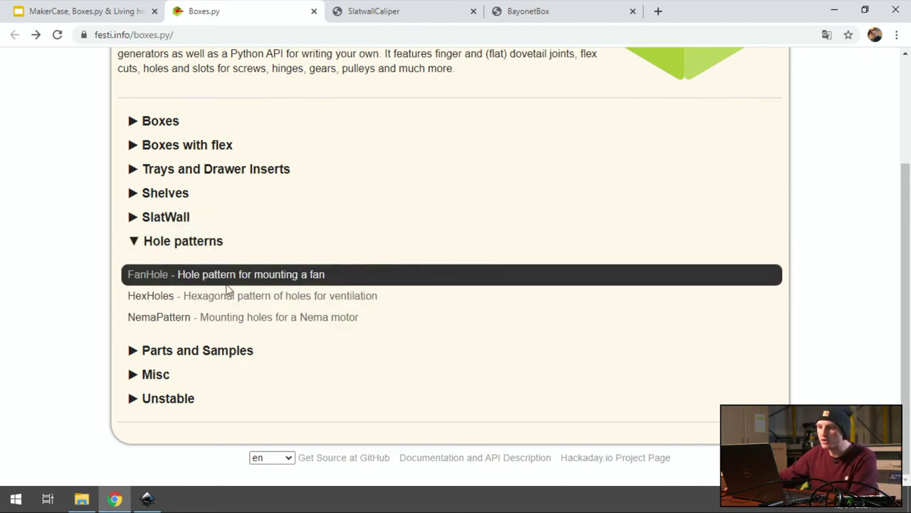
{"action": "left_click", "coordinate": [152, 278]}
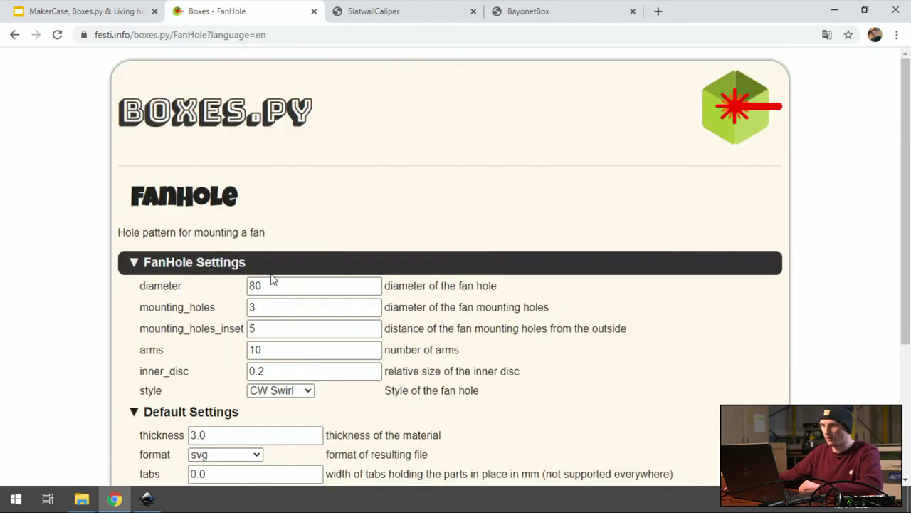
Step: Set the diameter of the fan hole to 100
{"action": "scroll", "coordinate": [275, 289], "scroll_direction": "down", "scroll_amount": 1}
{"action": "scroll", "coordinate": [275, 292], "scroll_direction": "down", "scroll_amount": 2}
{"action": "double_click", "coordinate": [272, 153]}
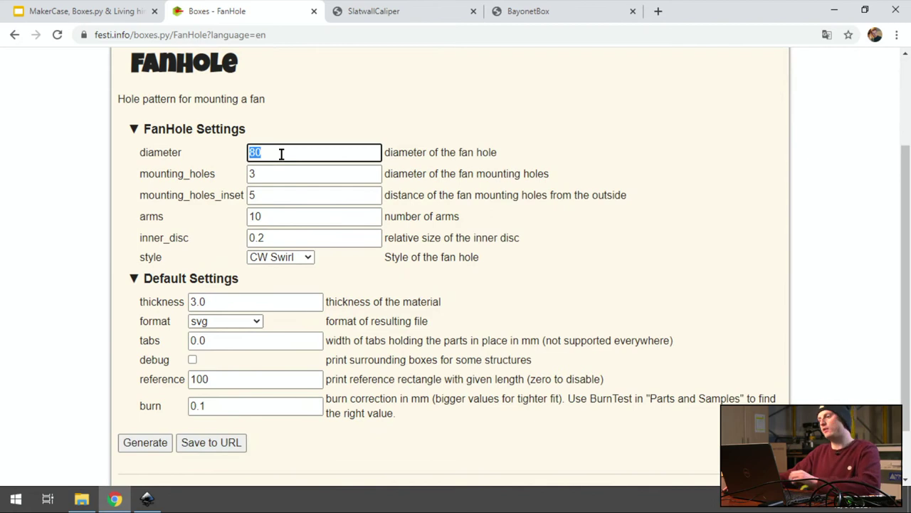
{"action": "type", "text": "00"}
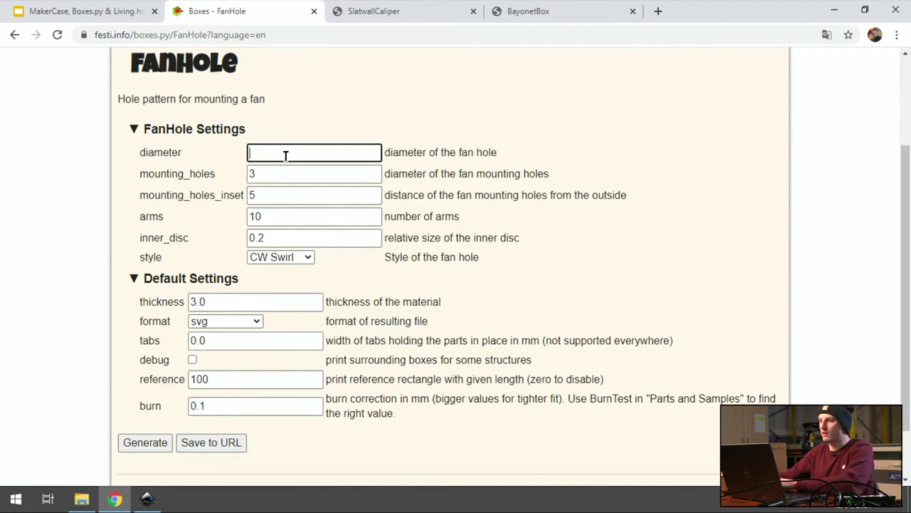
{"action": "type", "text": "1000"}
{"action": "key", "text": "BackSpace"}
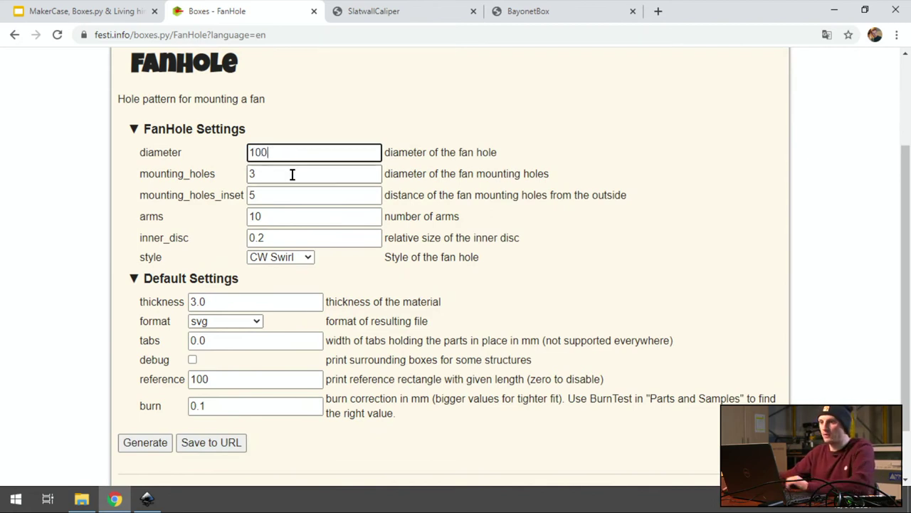
Step: Look over the mounting hole settings, then set the number of arms to 8 and generate the FanHole drawing
{"action": "double_click", "coordinate": [292, 174]}
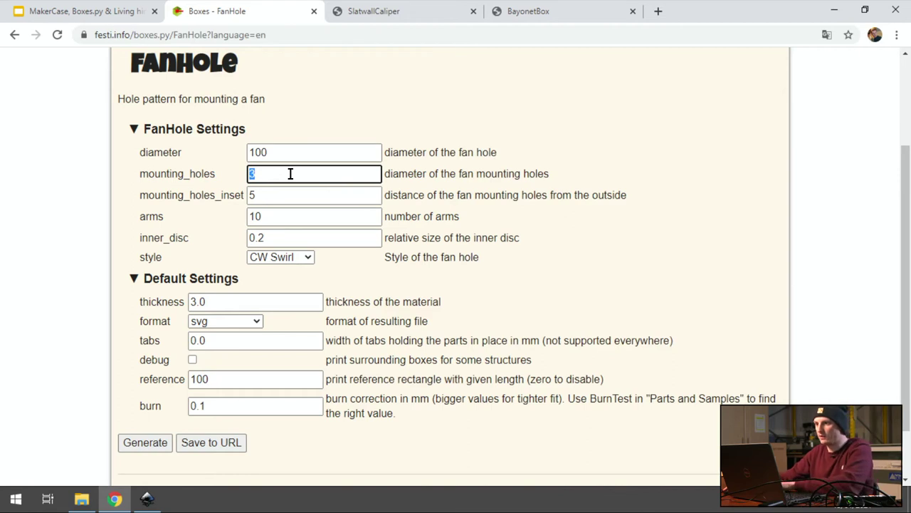
{"action": "left_click", "coordinate": [462, 175]}
{"action": "double_click", "coordinate": [463, 175]}
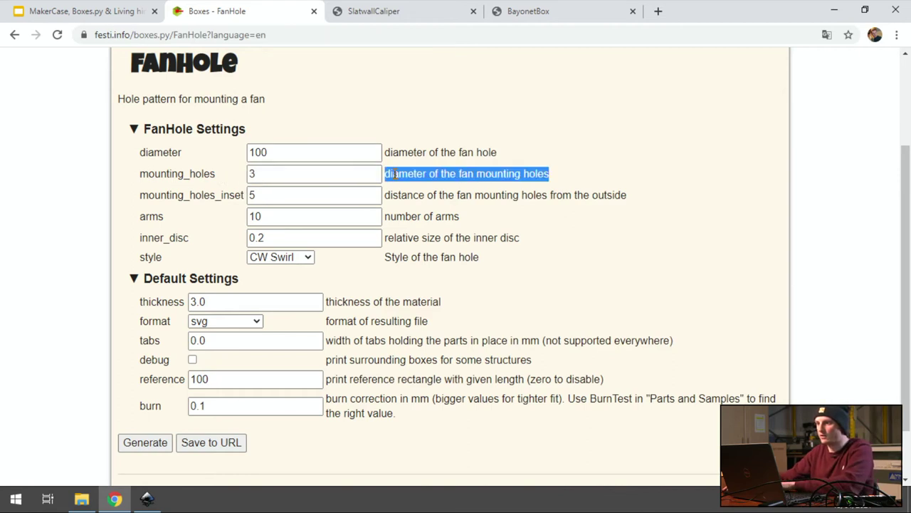
{"action": "double_click", "coordinate": [314, 174]}
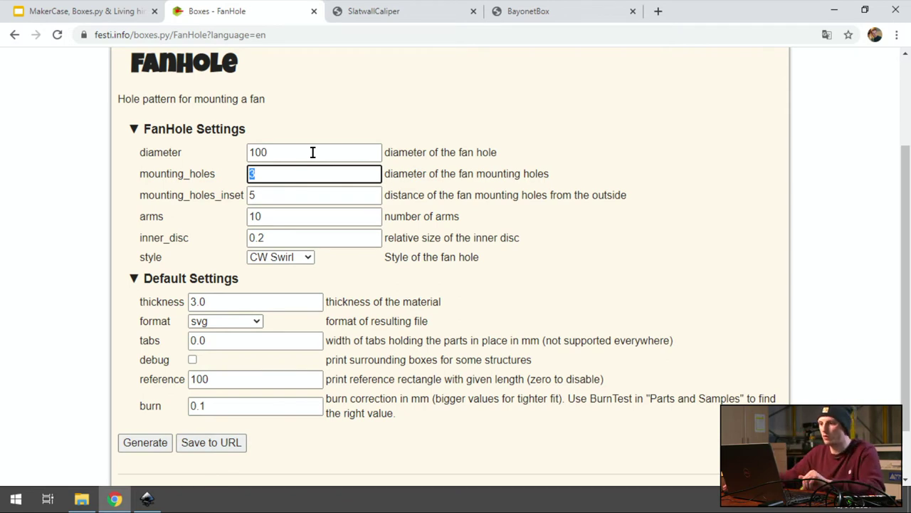
{"action": "left_click", "coordinate": [263, 197]}
{"action": "scroll", "coordinate": [417, 207], "scroll_direction": "down", "scroll_amount": 2}
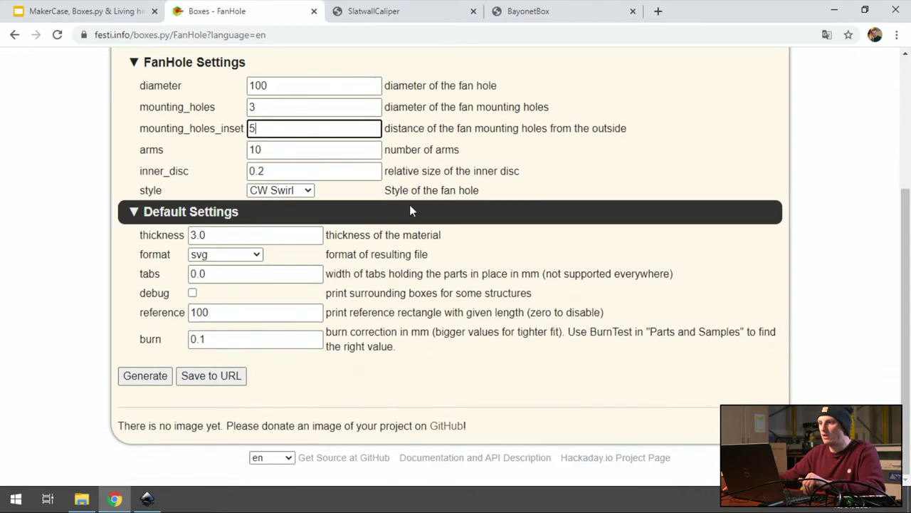
{"action": "double_click", "coordinate": [278, 150]}
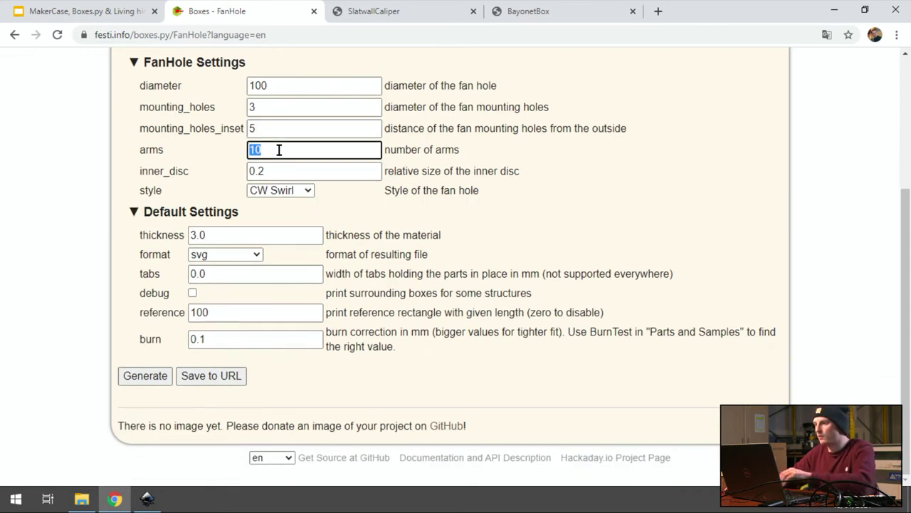
{"action": "type", "text": "8"}
{"action": "key", "text": "Return"}
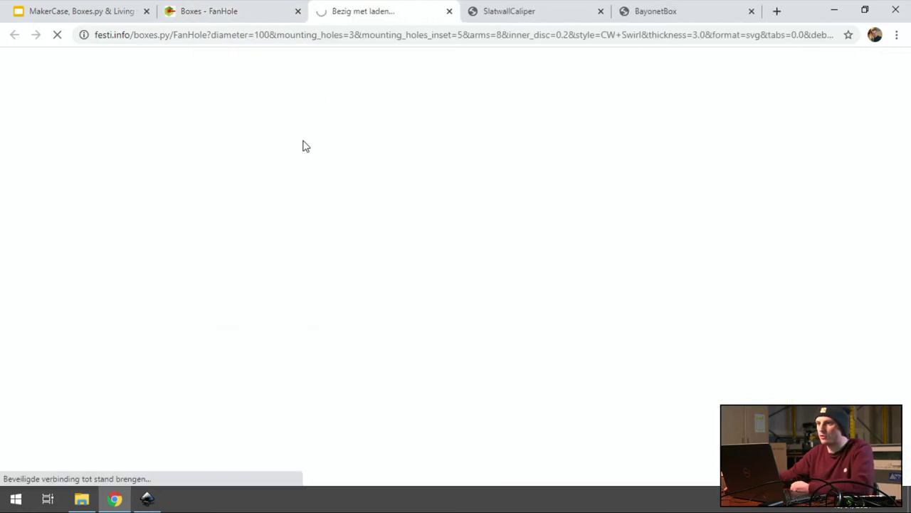
Step: Check the style setting of the FanHole generator and view the generated drawing
{"action": "left_click", "coordinate": [264, 18]}
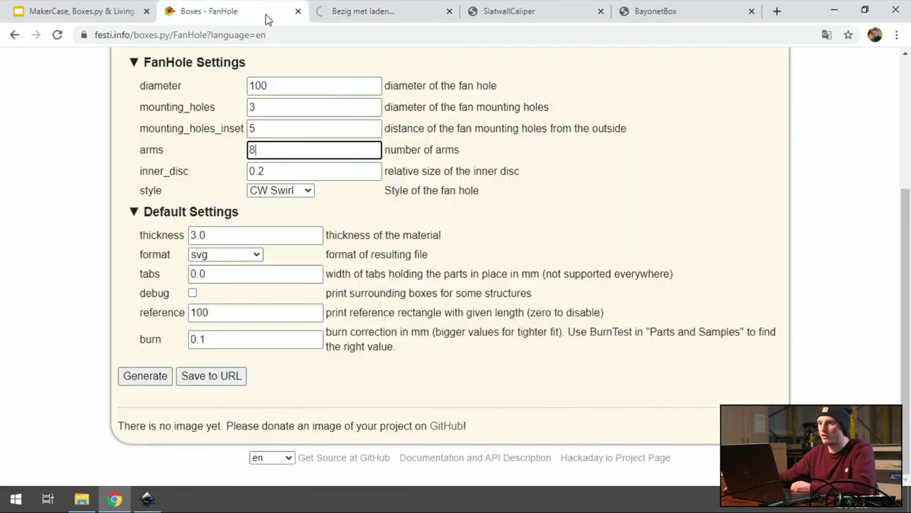
{"action": "left_click", "coordinate": [306, 190]}
{"action": "left_click", "coordinate": [339, 12]}
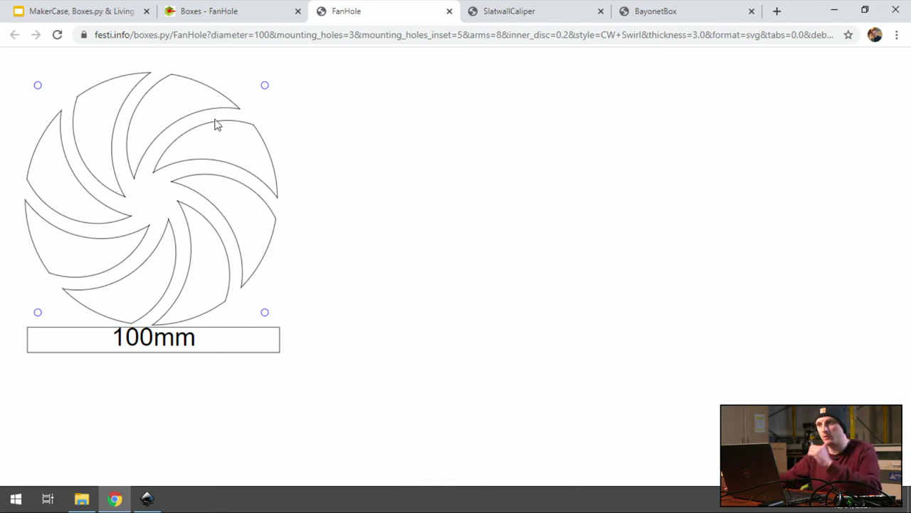
Step: Generate the FanHole drawing again and save it as the SVG file FanHole in the Bureaublad folder
{"action": "left_click", "coordinate": [213, 11]}
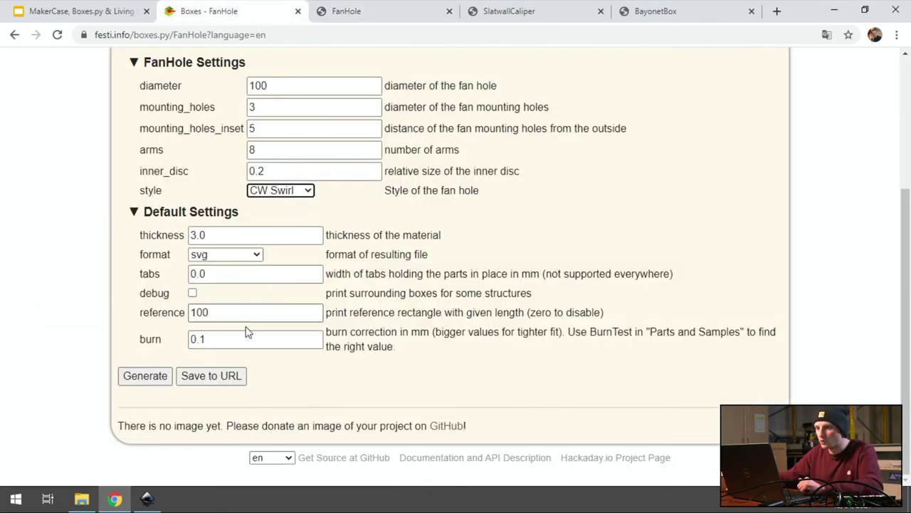
{"action": "left_click", "coordinate": [140, 376]}
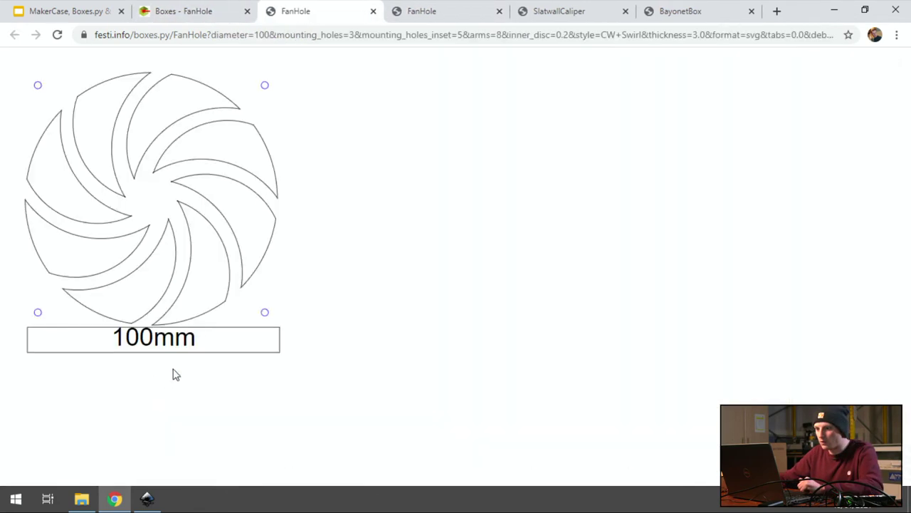
{"action": "right_click", "coordinate": [205, 195]}
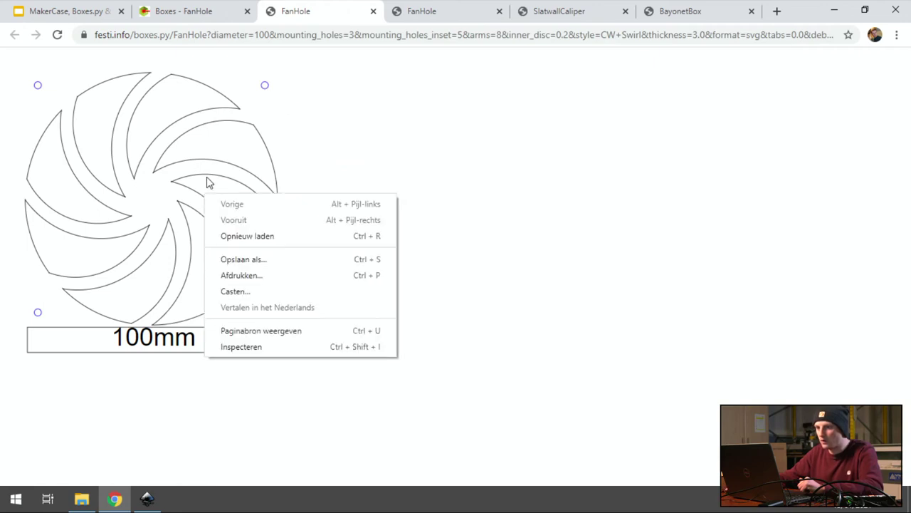
{"action": "left_click", "coordinate": [278, 263]}
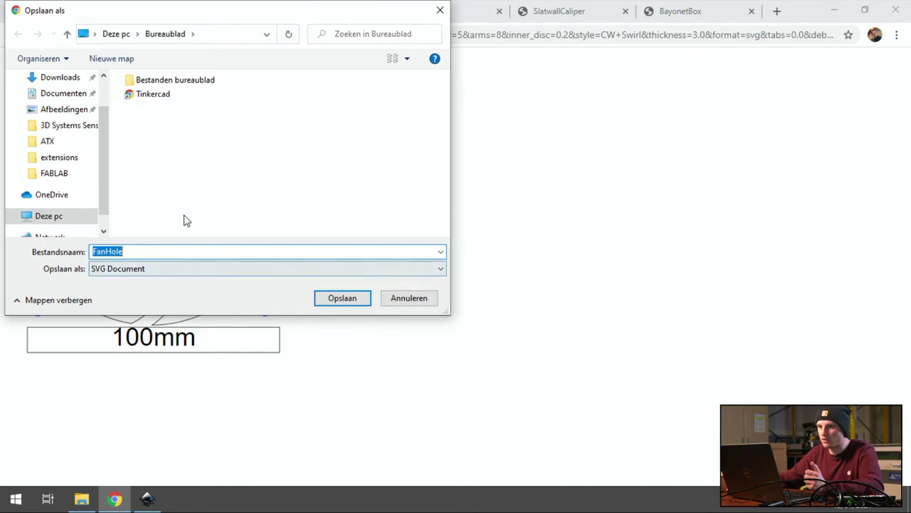
{"action": "left_click_drag", "start_coordinate": [107, 142], "coordinate": [109, 107]}
{"action": "left_click", "coordinate": [67, 103]}
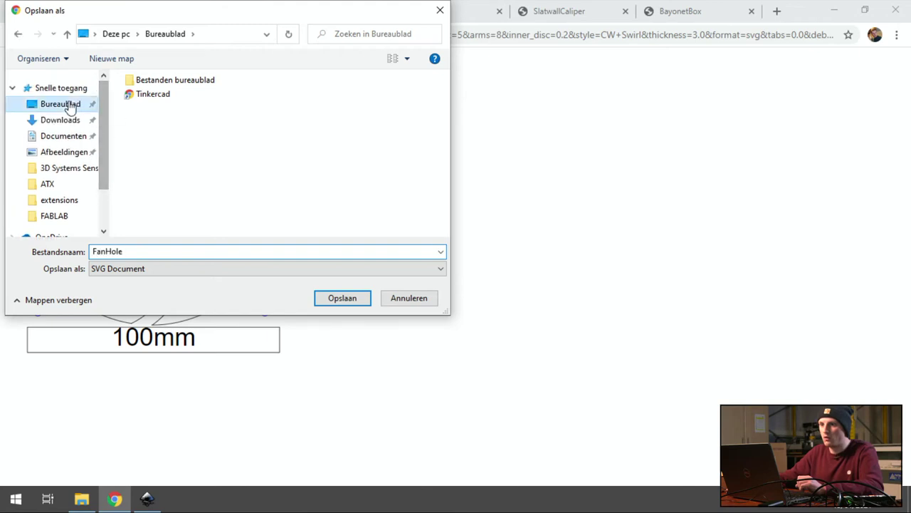
{"action": "left_click", "coordinate": [342, 298]}
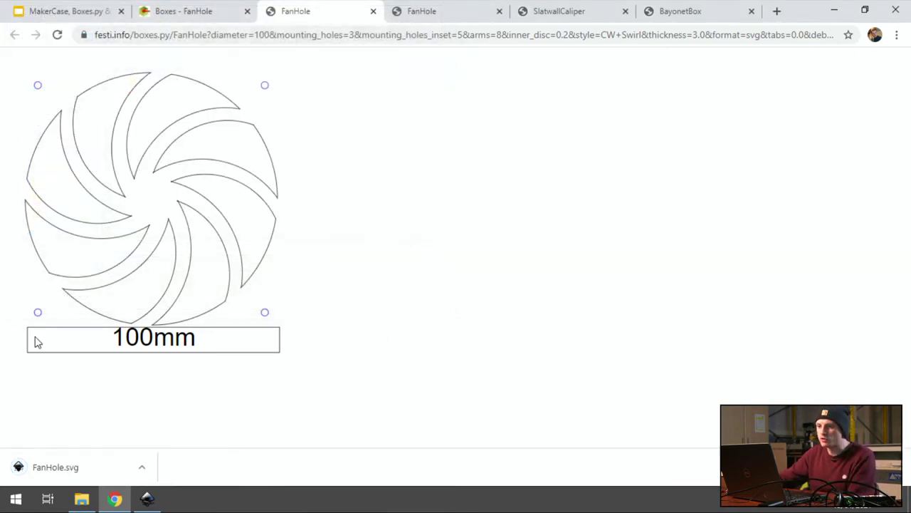
Step: Set the reference rectangle length to 0 and regenerate the FanHole drawing
{"action": "left_click", "coordinate": [198, 14]}
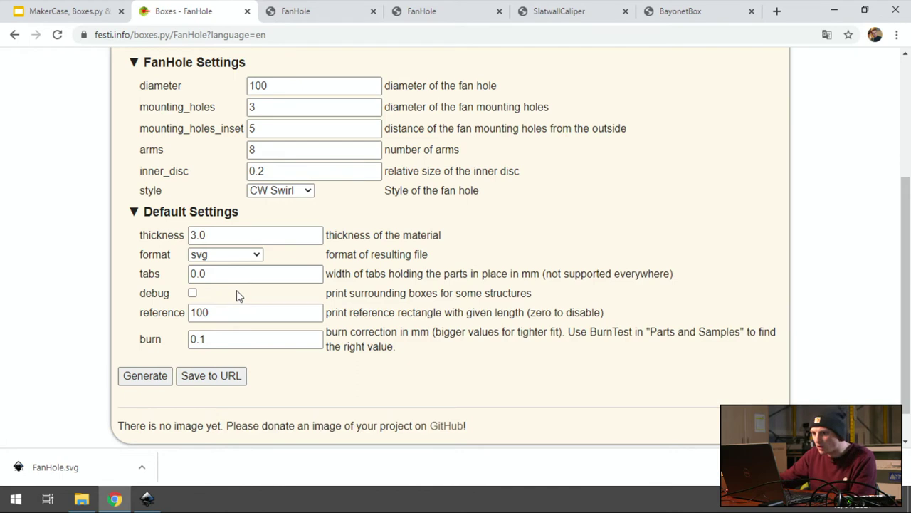
{"action": "double_click", "coordinate": [202, 312]}
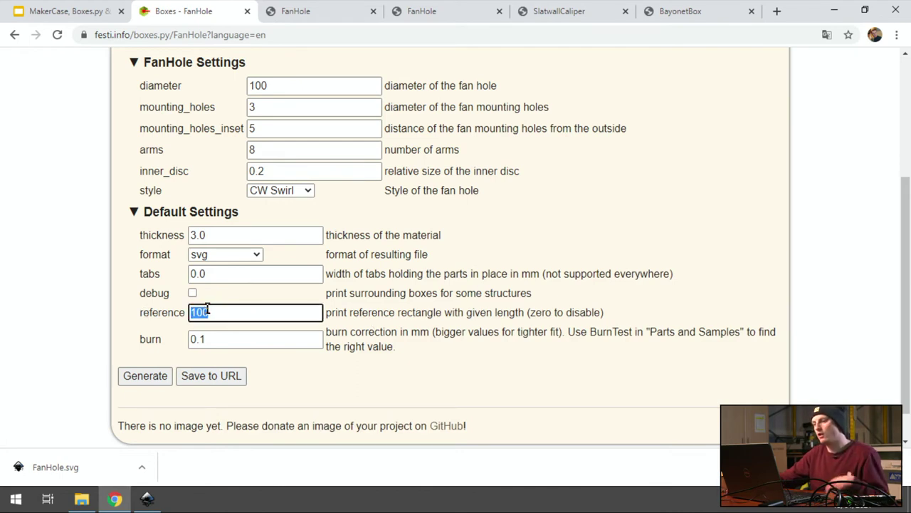
{"action": "type", "text": "0"}
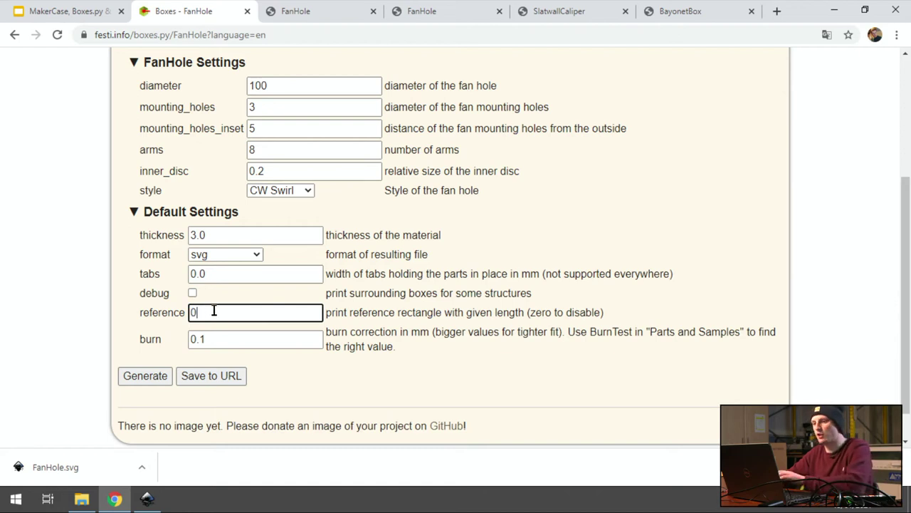
{"action": "left_click", "coordinate": [161, 376]}
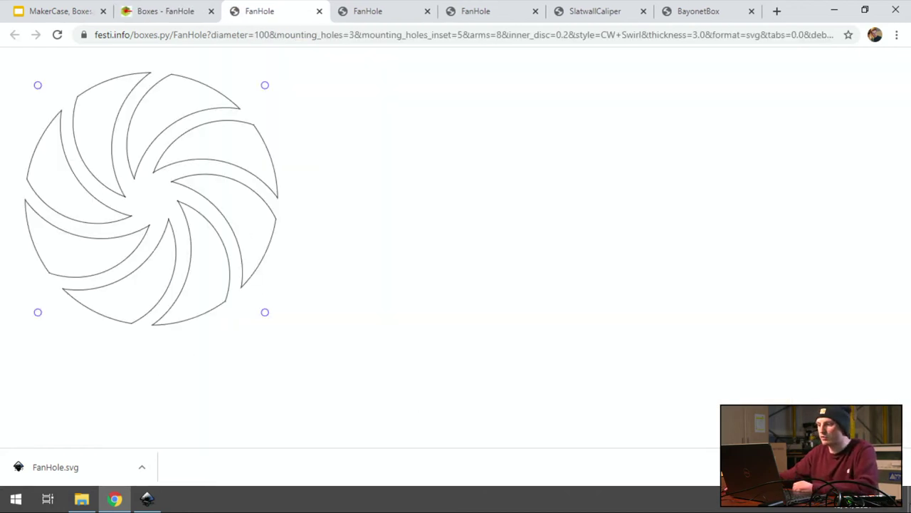
Step: Switch to Inkscape and import the FanHole SVG from the Bureaublad folder into the M4 BOUTJES box drawing
{"action": "left_click", "coordinate": [146, 499]}
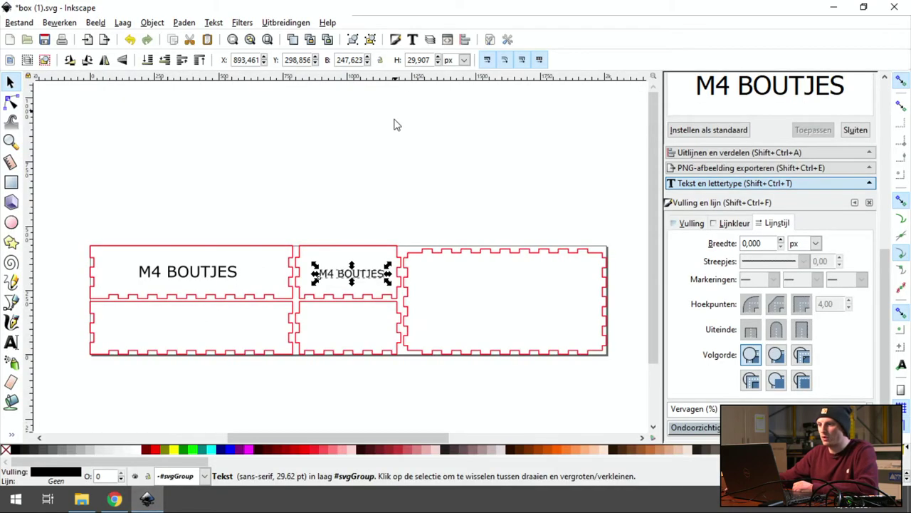
{"action": "left_click", "coordinate": [537, 192]}
{"action": "scroll", "coordinate": [512, 191], "scroll_direction": "right", "scroll_amount": 2}
{"action": "scroll", "coordinate": [497, 163], "scroll_direction": "down", "scroll_amount": 1}
{"action": "scroll", "coordinate": [496, 163], "scroll_direction": "left", "scroll_amount": 1}
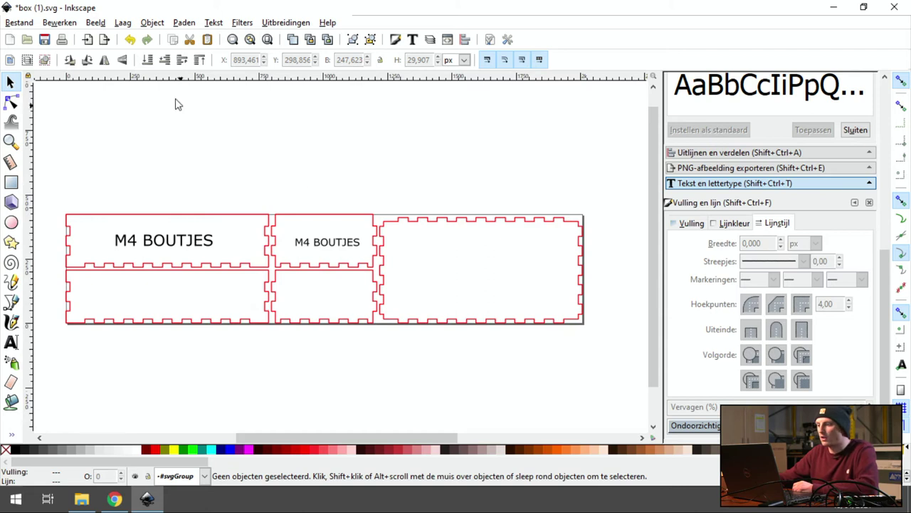
{"action": "left_click", "coordinate": [25, 24]}
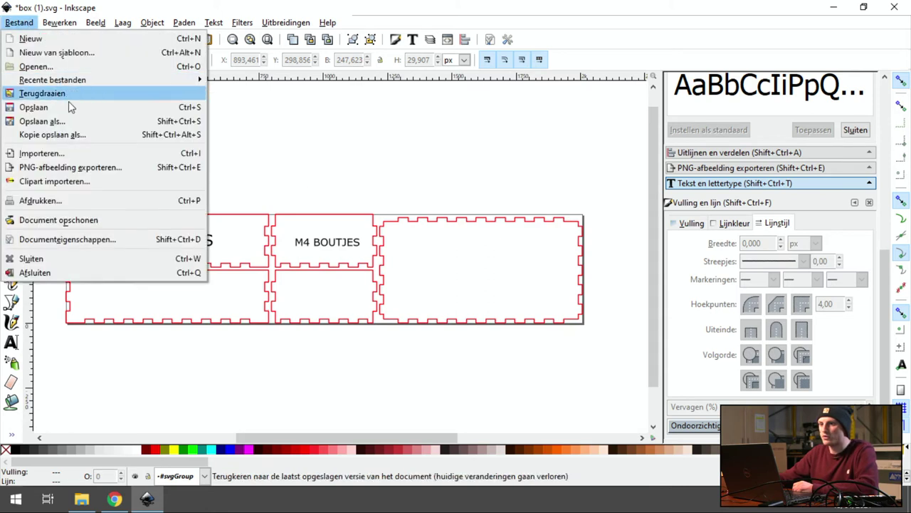
{"action": "left_click", "coordinate": [63, 154]}
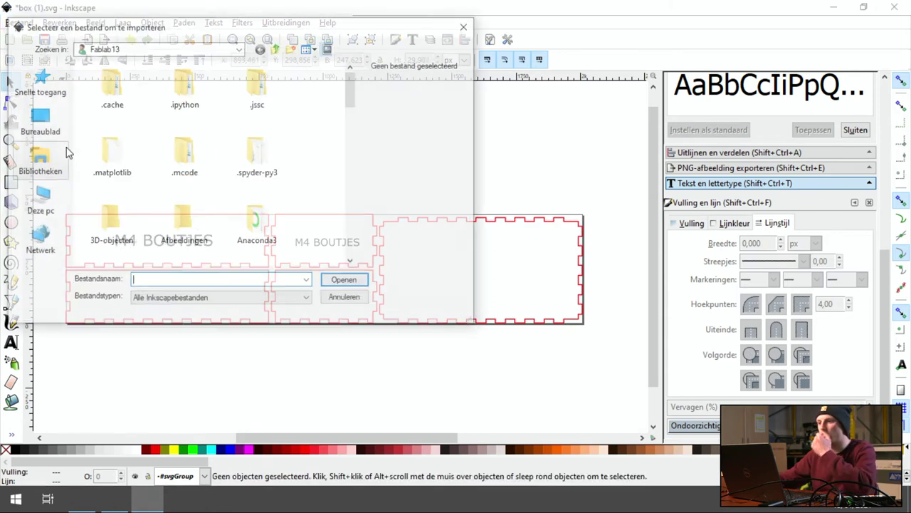
{"action": "left_click", "coordinate": [50, 127]}
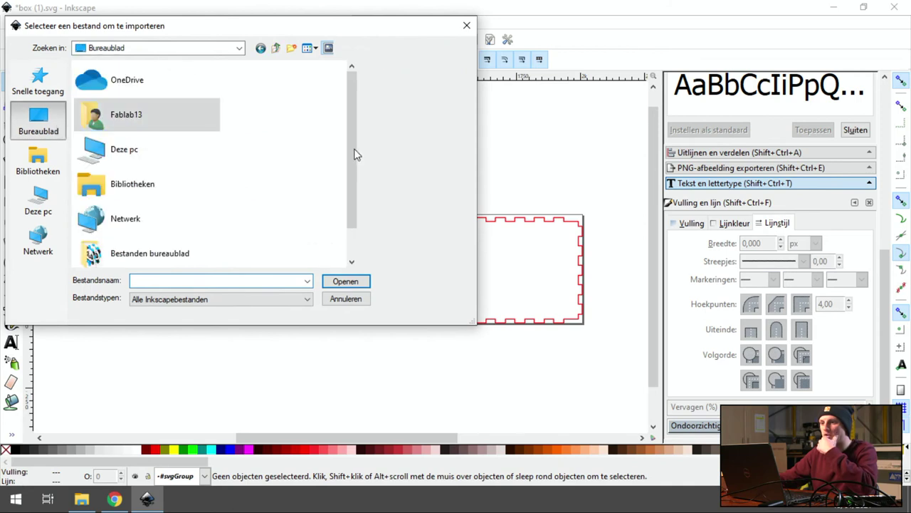
{"action": "scroll", "coordinate": [357, 152], "scroll_direction": "down", "scroll_amount": 2}
{"action": "left_click", "coordinate": [155, 242]}
{"action": "left_click", "coordinate": [332, 282]}
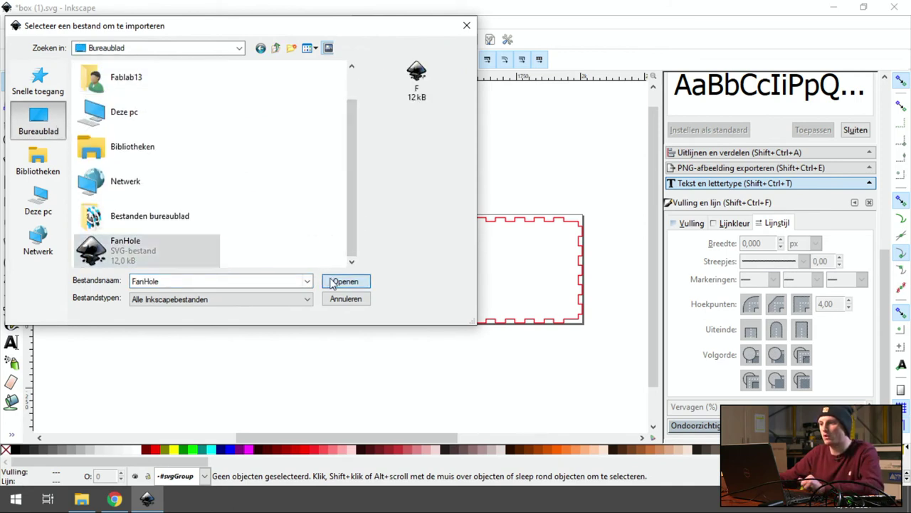
Step: Move the imported fan hole drawing to the empty area above the large box panel and switch its dimension units to mm
{"action": "left_click_drag", "start_coordinate": [320, 262], "coordinate": [469, 259]}
{"action": "scroll", "coordinate": [566, 284], "scroll_direction": "up", "scroll_amount": 3, "text": "ctrl"}
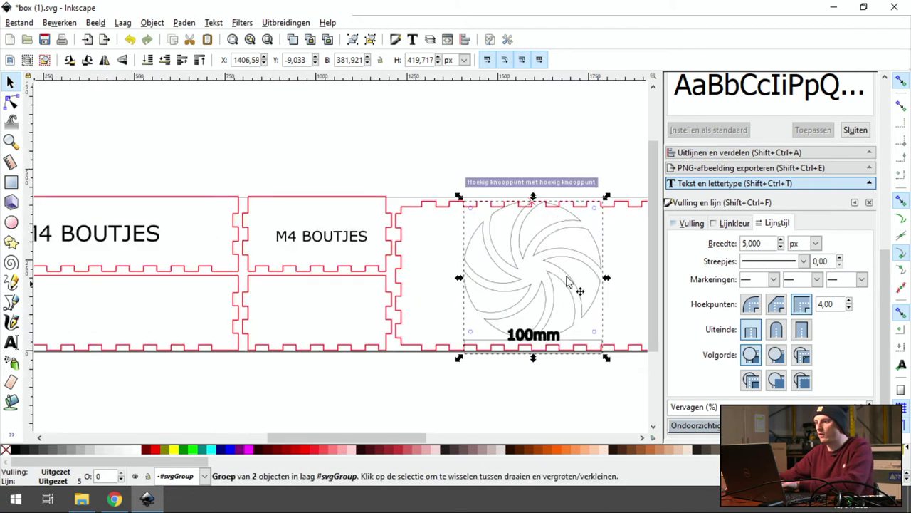
{"action": "left_click_drag", "start_coordinate": [385, 285], "coordinate": [359, 100]}
{"action": "scroll", "coordinate": [413, 267], "scroll_direction": "up", "scroll_amount": 5}
{"action": "left_click_drag", "start_coordinate": [413, 267], "coordinate": [423, 157]}
{"action": "left_click", "coordinate": [465, 60]}
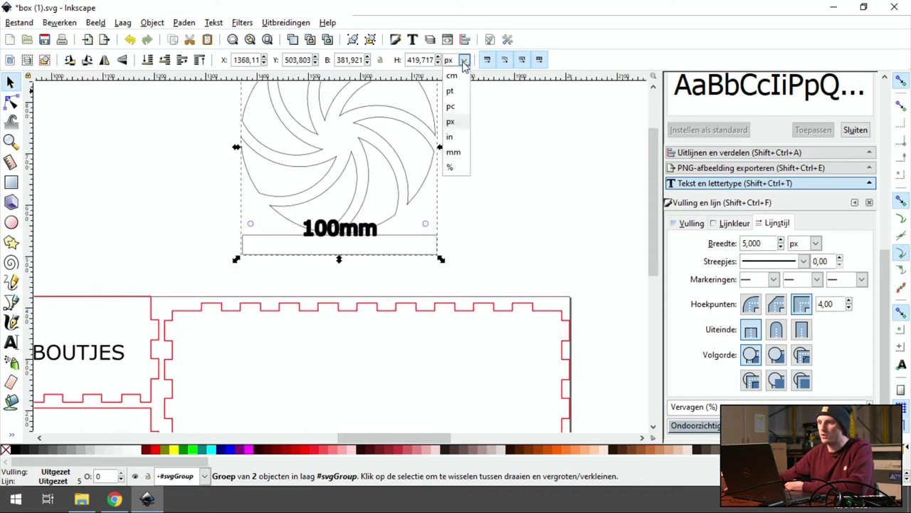
{"action": "left_click", "coordinate": [457, 156]}
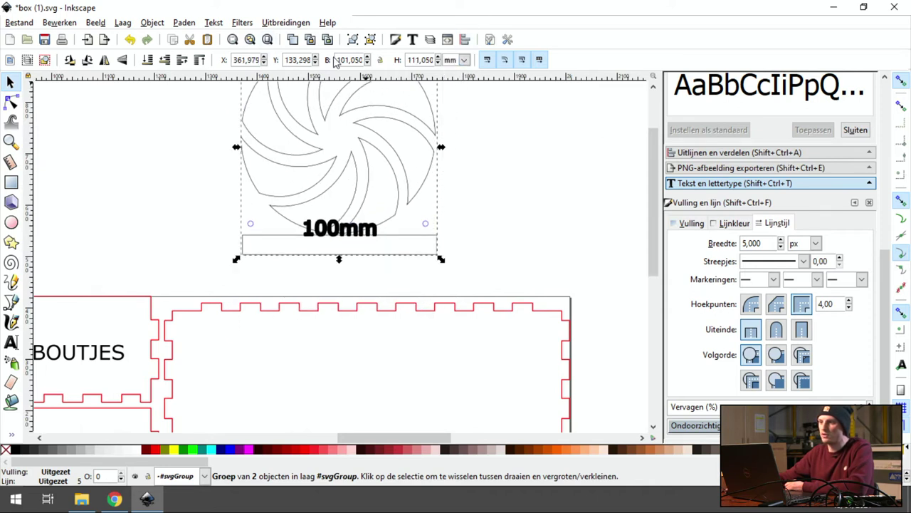
Step: Delete the 100mm reference rectangle and its label from the imported fan hole drawing
{"action": "left_click", "coordinate": [468, 224]}
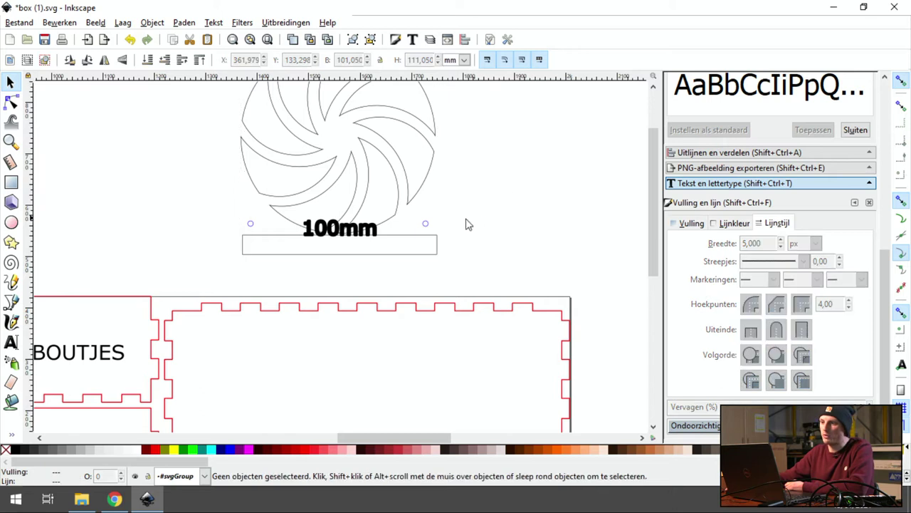
{"action": "left_click", "coordinate": [405, 239]}
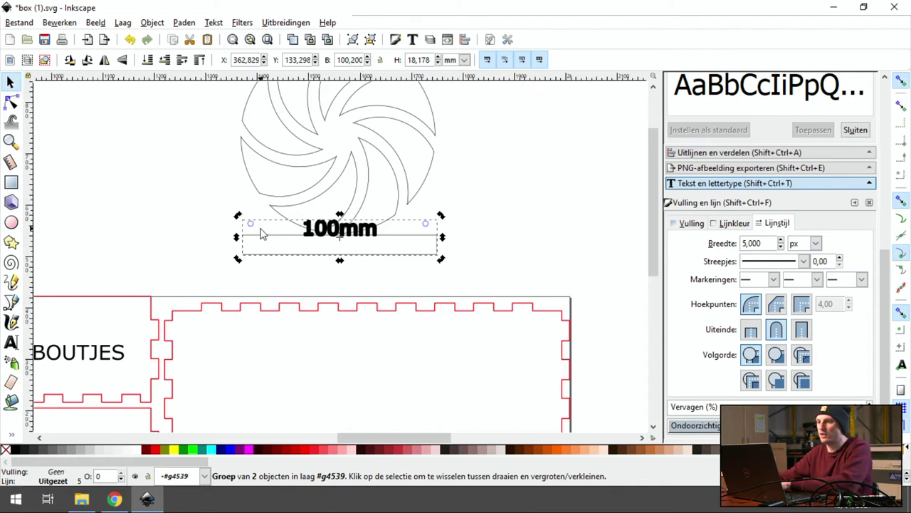
{"action": "key", "text": "Delete"}
Step: Move the fan hole pattern with its mounting holes onto the large box panel and adjust its placement within the panel
{"action": "left_click", "coordinate": [409, 210]}
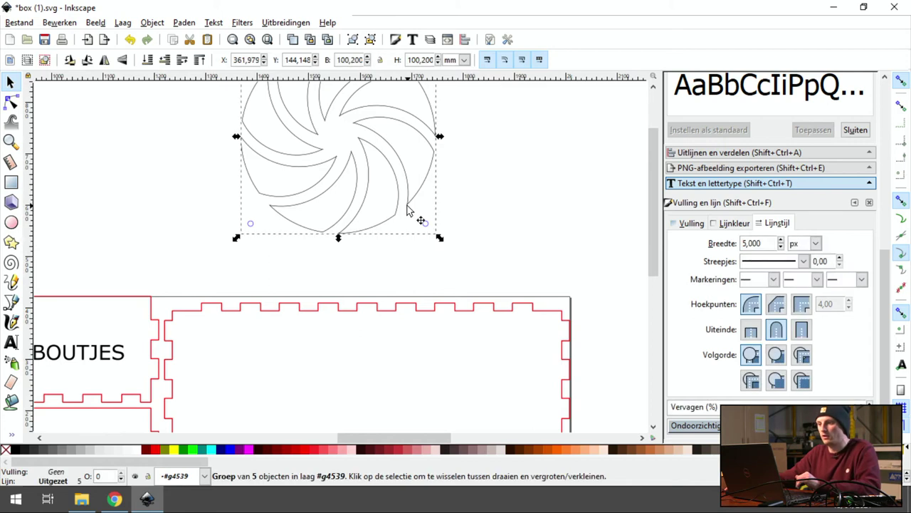
{"action": "left_click_drag", "start_coordinate": [401, 175], "coordinate": [413, 374]}
{"action": "scroll", "coordinate": [517, 272], "scroll_direction": "down", "scroll_amount": 1}
{"action": "scroll", "coordinate": [517, 273], "scroll_direction": "down", "scroll_amount": 2}
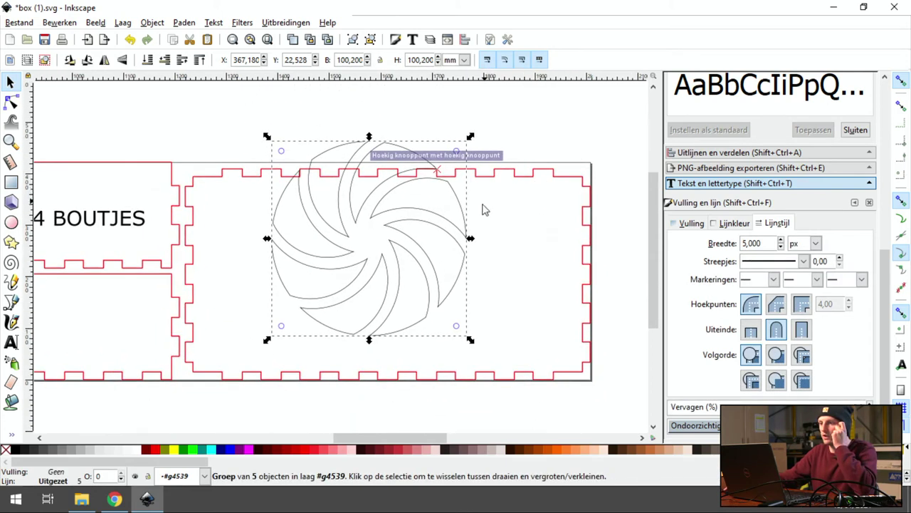
{"action": "left_click_drag", "start_coordinate": [452, 223], "coordinate": [477, 250]}
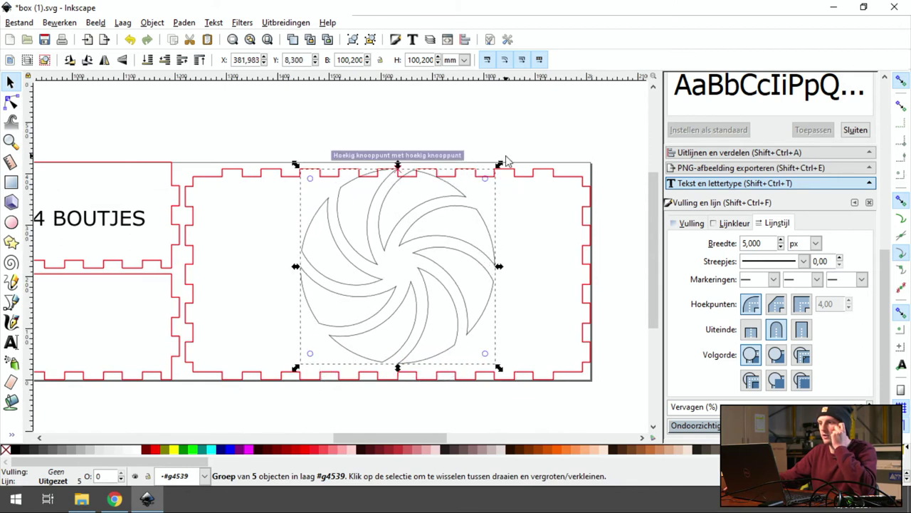
{"action": "scroll", "coordinate": [509, 215], "scroll_direction": "right", "scroll_amount": 2}
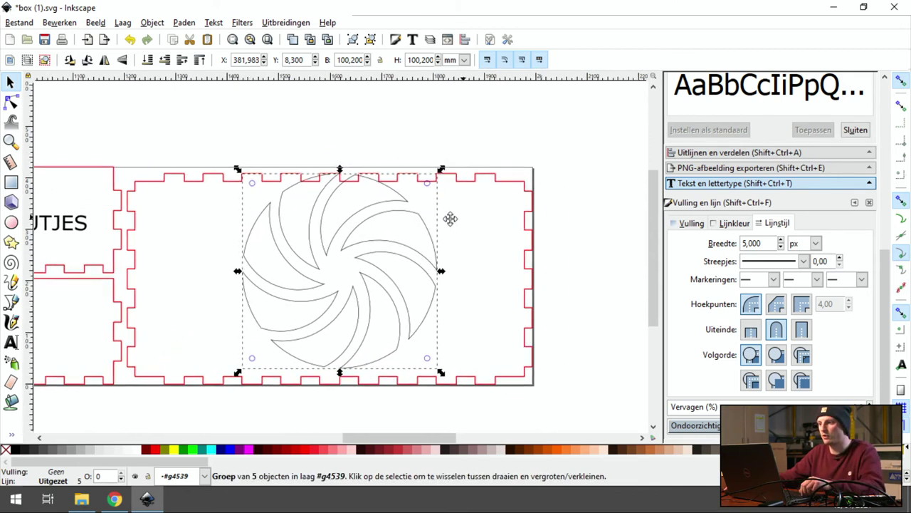
{"action": "scroll", "coordinate": [450, 219], "scroll_direction": "right", "scroll_amount": 1}
{"action": "left_click_drag", "start_coordinate": [339, 225], "coordinate": [315, 224]}
{"action": "left_click_drag", "start_coordinate": [415, 232], "coordinate": [484, 234]}
Step: Switch to Chrome, return to the Boxes.py generator overview and look through the Parts and Samples category
{"action": "left_click", "coordinate": [148, 498]}
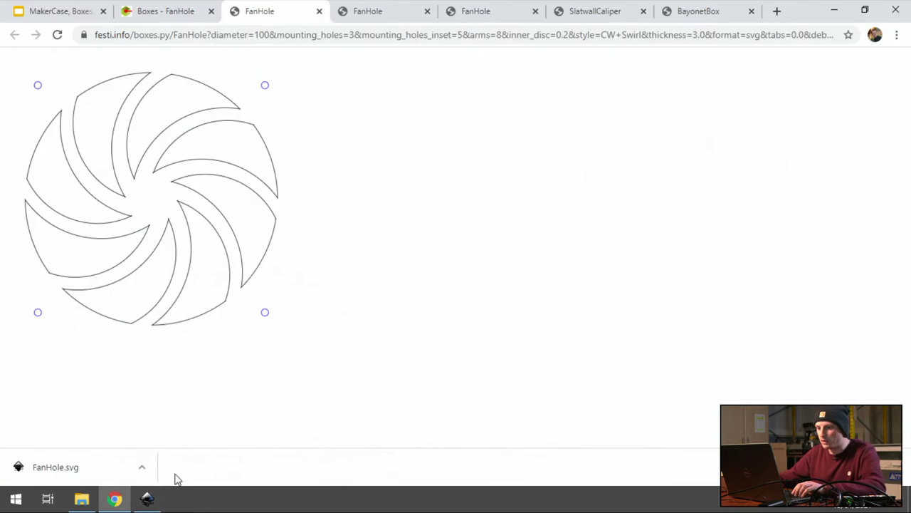
{"action": "left_click", "coordinate": [165, 11]}
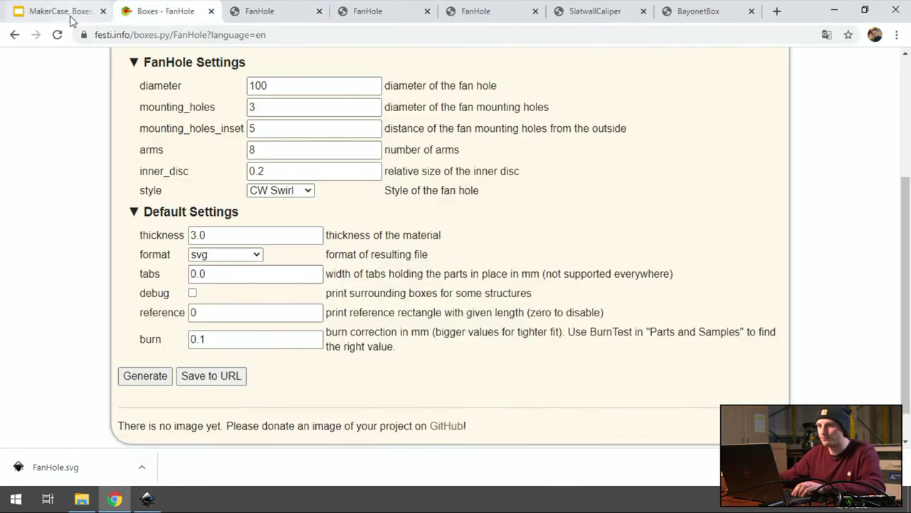
{"action": "left_click", "coordinate": [14, 34]}
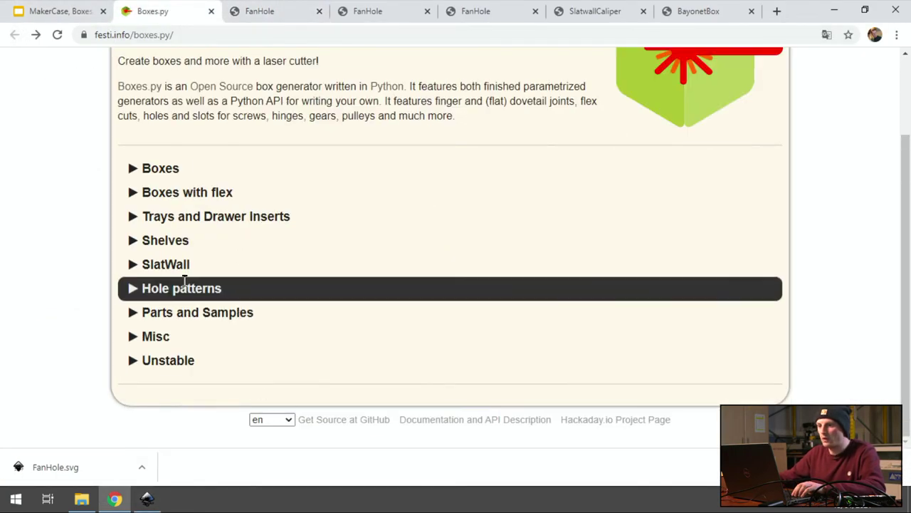
{"action": "left_click", "coordinate": [149, 311]}
{"action": "scroll", "coordinate": [151, 316], "scroll_direction": "down", "scroll_amount": 1}
{"action": "scroll", "coordinate": [164, 302], "scroll_direction": "up", "scroll_amount": 3}
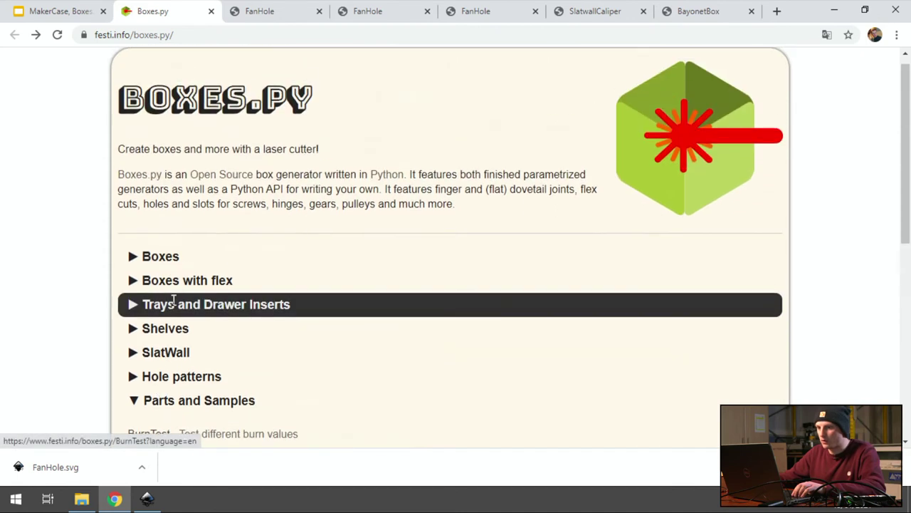
{"action": "scroll", "coordinate": [167, 285], "scroll_direction": "down", "scroll_amount": 5}
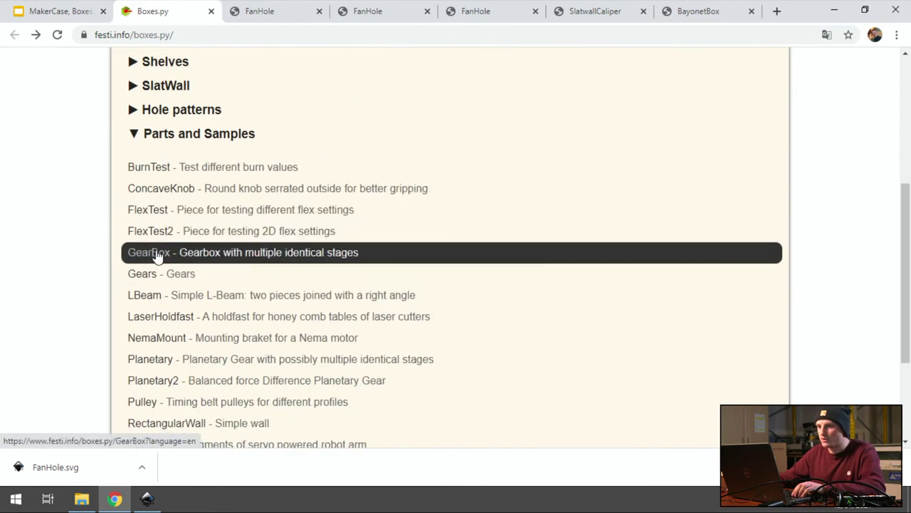
{"action": "scroll", "coordinate": [155, 204], "scroll_direction": "down", "scroll_amount": 2}
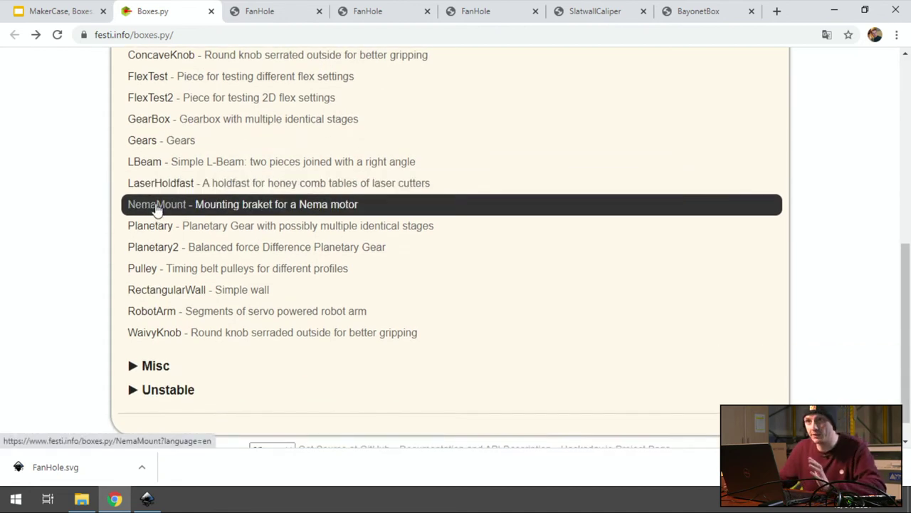
Step: Open the RobotArm generator and examine its arm segment settings, default settings and example photo
{"action": "left_click", "coordinate": [152, 313]}
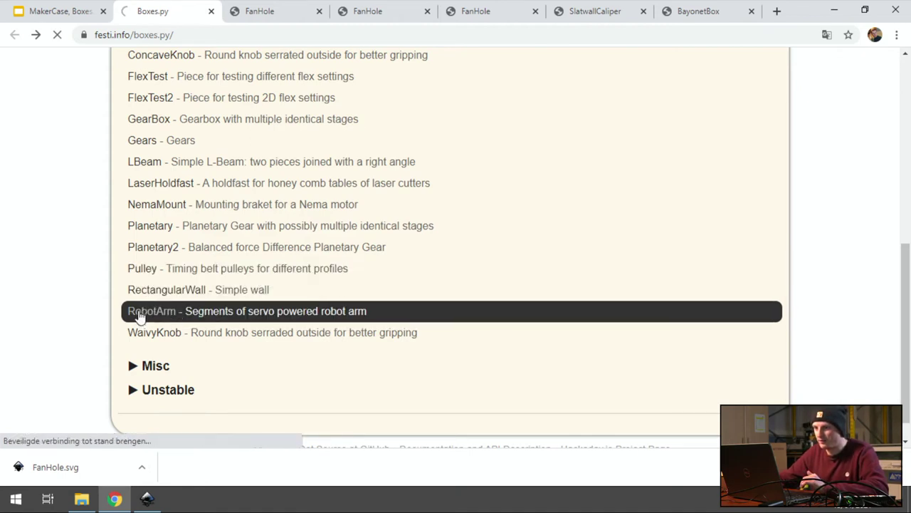
{"action": "scroll", "coordinate": [159, 299], "scroll_direction": "down", "scroll_amount": 5}
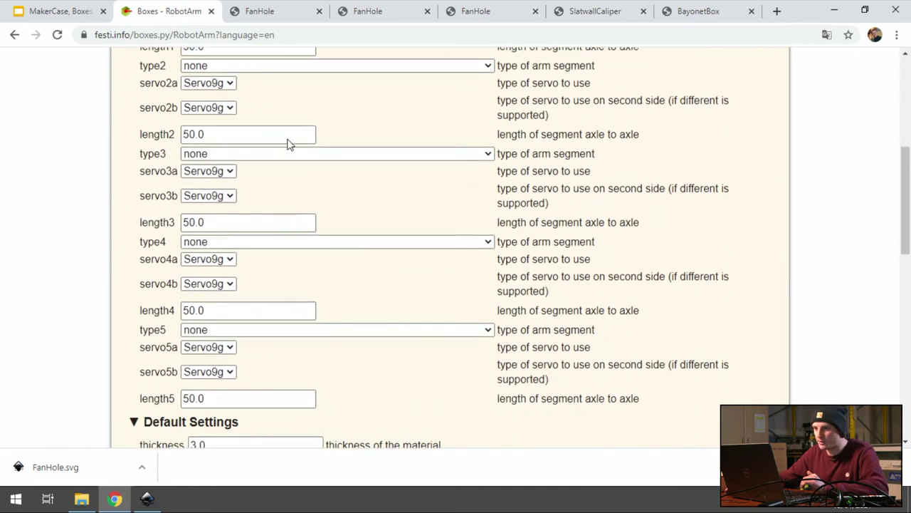
{"action": "scroll", "coordinate": [280, 179], "scroll_direction": "down", "scroll_amount": 4}
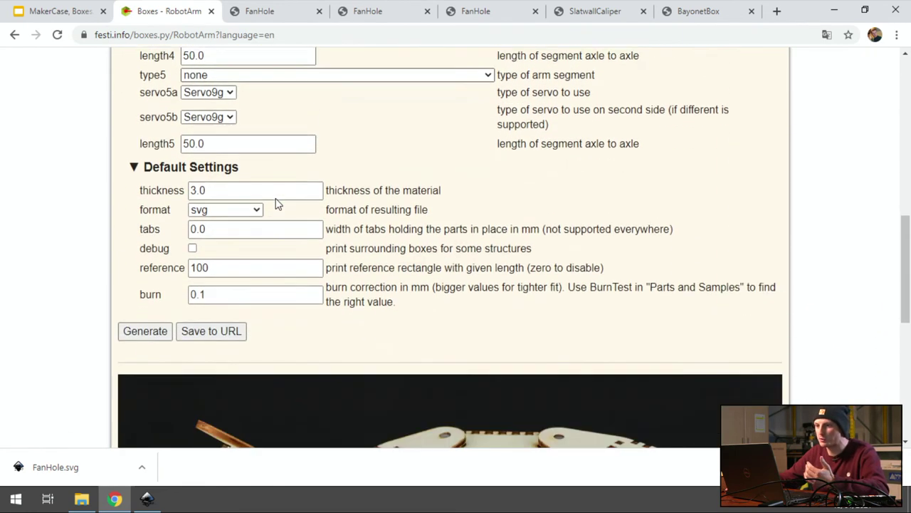
{"action": "scroll", "coordinate": [329, 188], "scroll_direction": "down", "scroll_amount": 4}
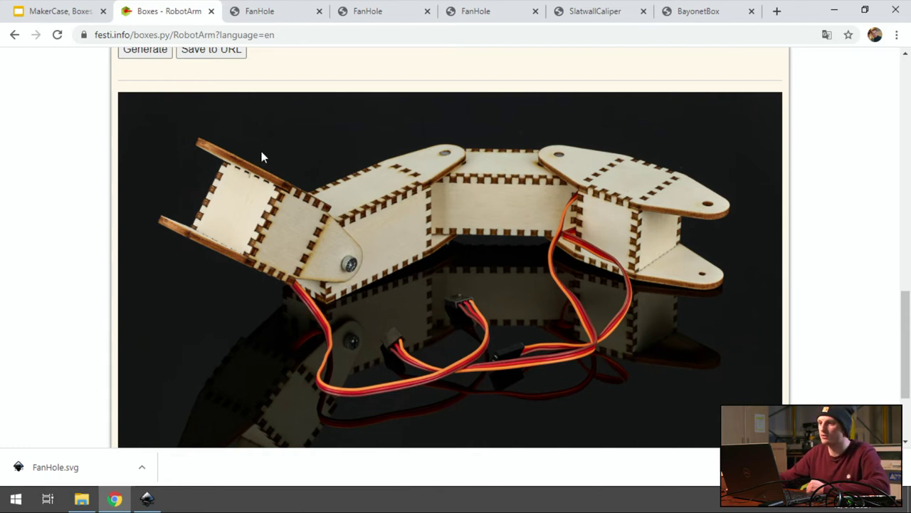
{"action": "scroll", "coordinate": [277, 222], "scroll_direction": "up", "scroll_amount": 4}
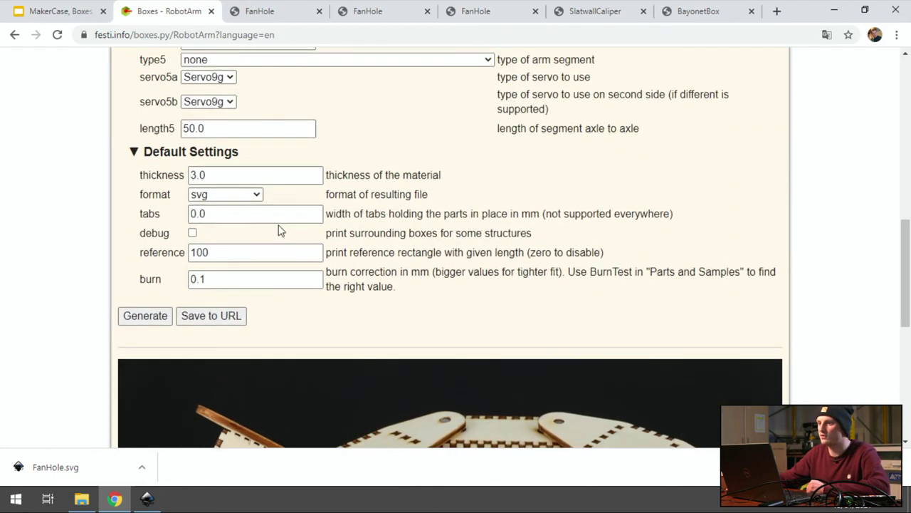
{"action": "scroll", "coordinate": [279, 229], "scroll_direction": "up", "scroll_amount": 3}
Step: Switch to the MakerCase and Boxes.py presentation and advance through the Living hinges slides to the Inkscape extensions slide
{"action": "left_click", "coordinate": [63, 19]}
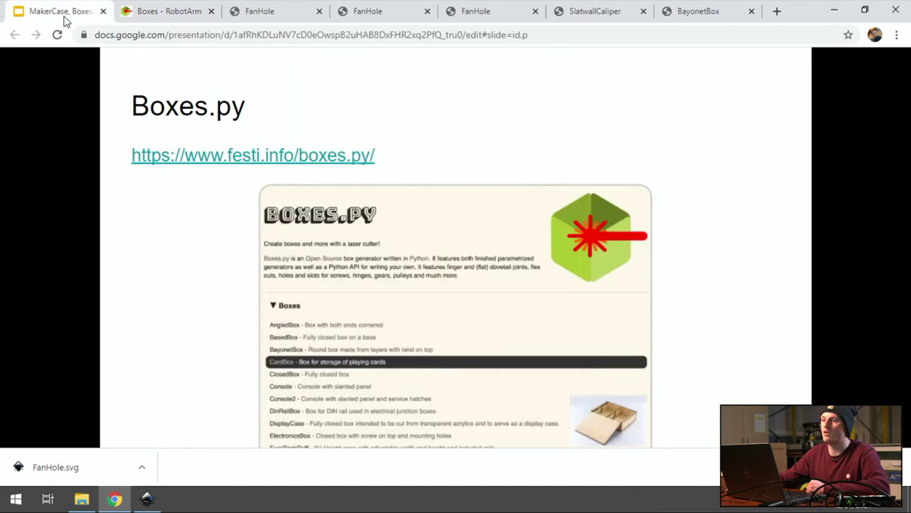
{"action": "key", "text": "Right"}
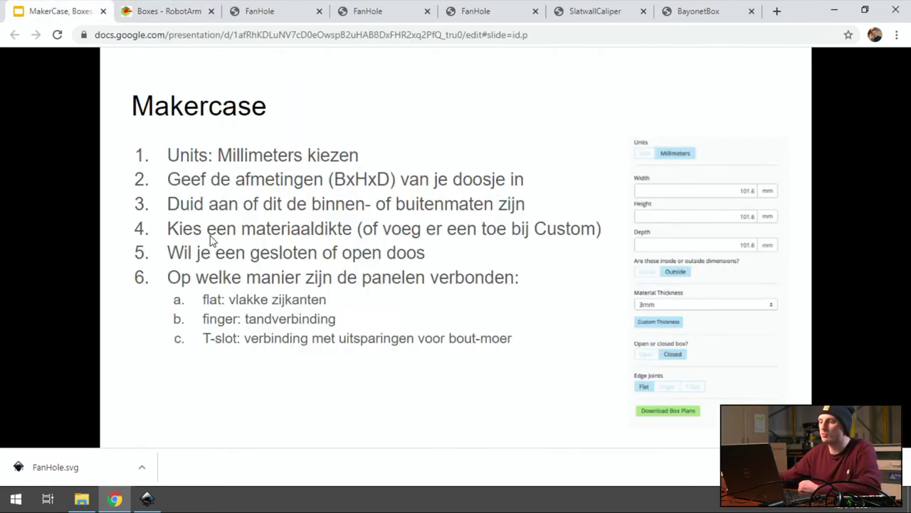
{"action": "key", "text": "Right"}
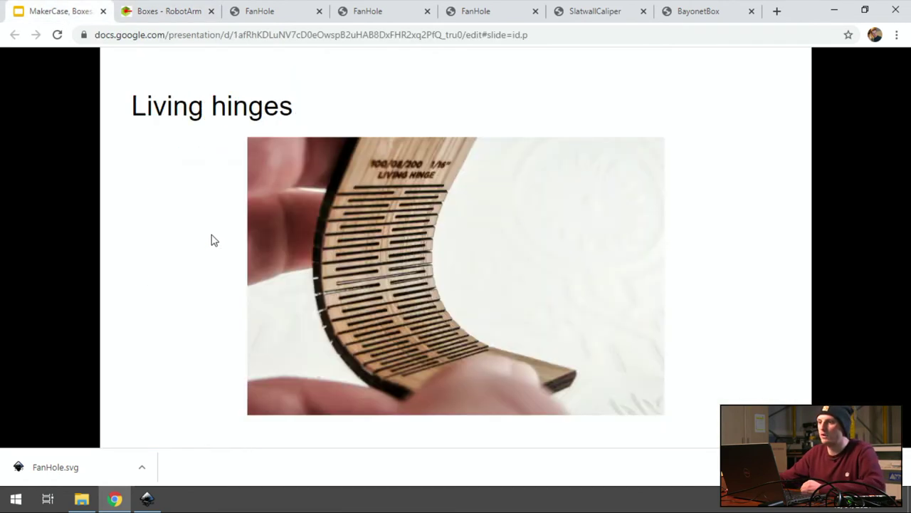
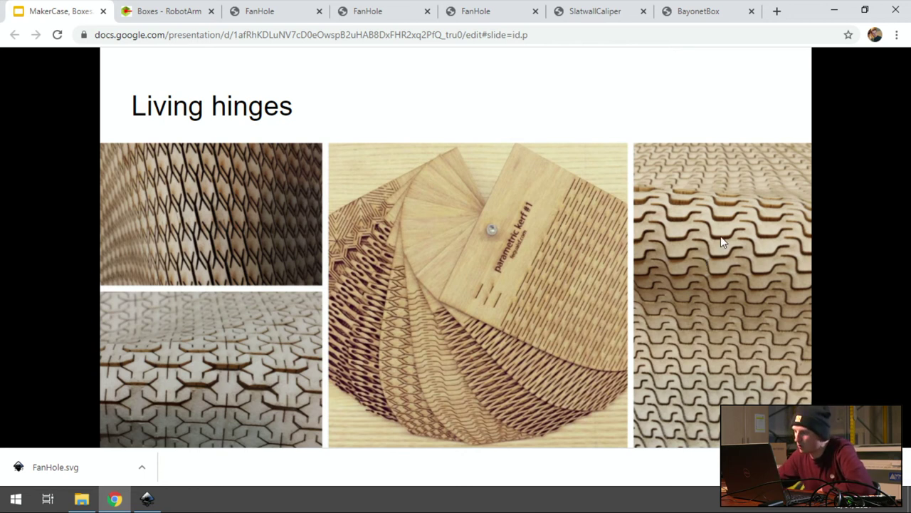
{"action": "left_click", "coordinate": [721, 242]}
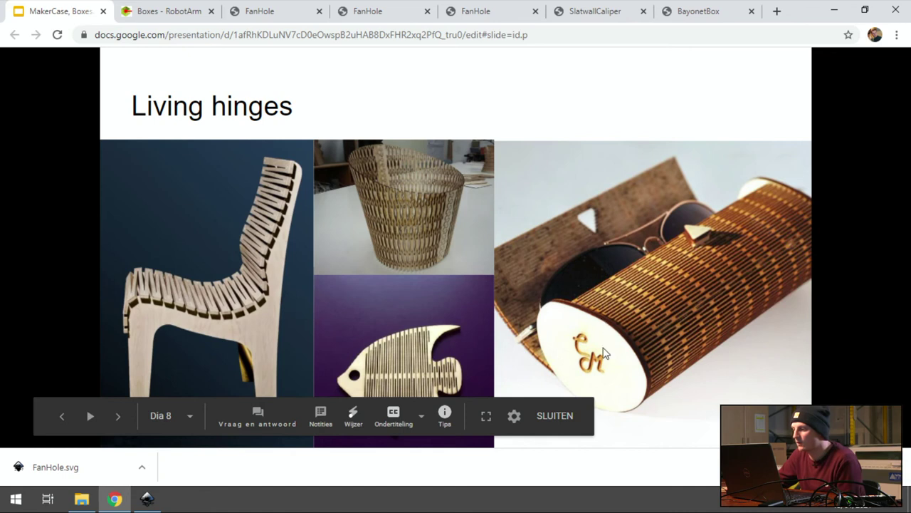
{"action": "key", "text": "Right"}
{"action": "key", "text": "Left"}
{"action": "key", "text": "Right"}
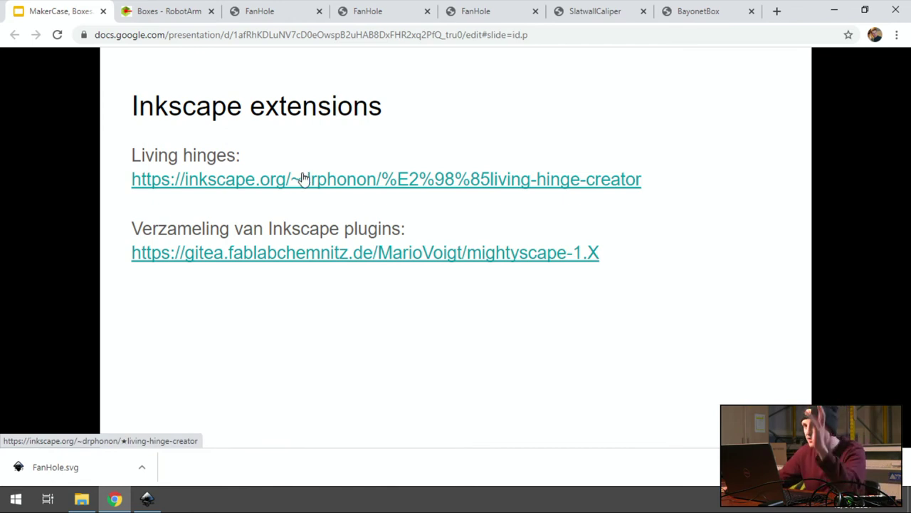
Step: Open the living-hinge-creator link in a new tab and download the Living Hinge Creator extension
{"action": "left_click", "coordinate": [228, 183], "text": "ctrl"}
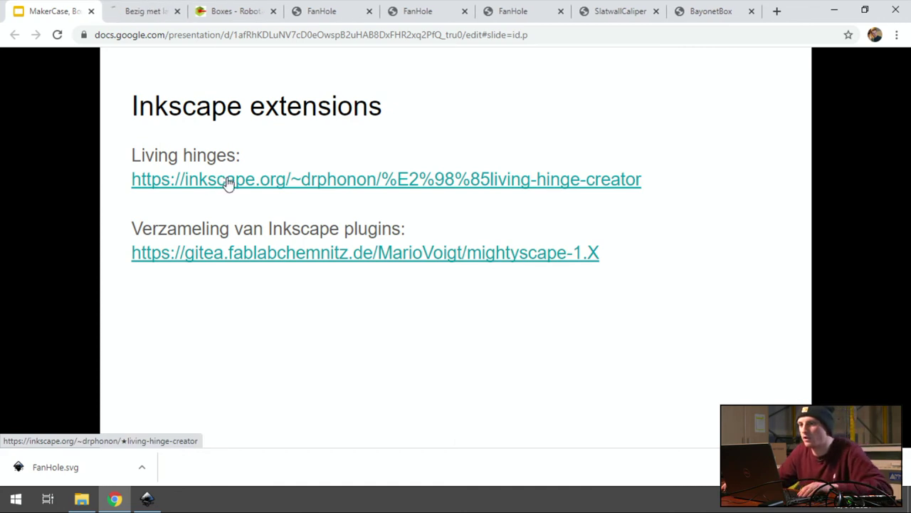
{"action": "left_click", "coordinate": [138, 14]}
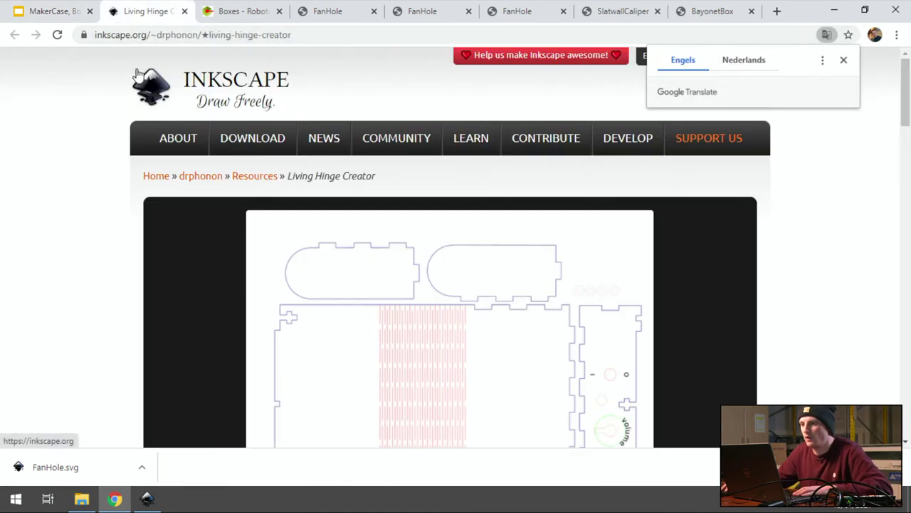
{"action": "scroll", "coordinate": [136, 146], "scroll_direction": "down", "scroll_amount": 2}
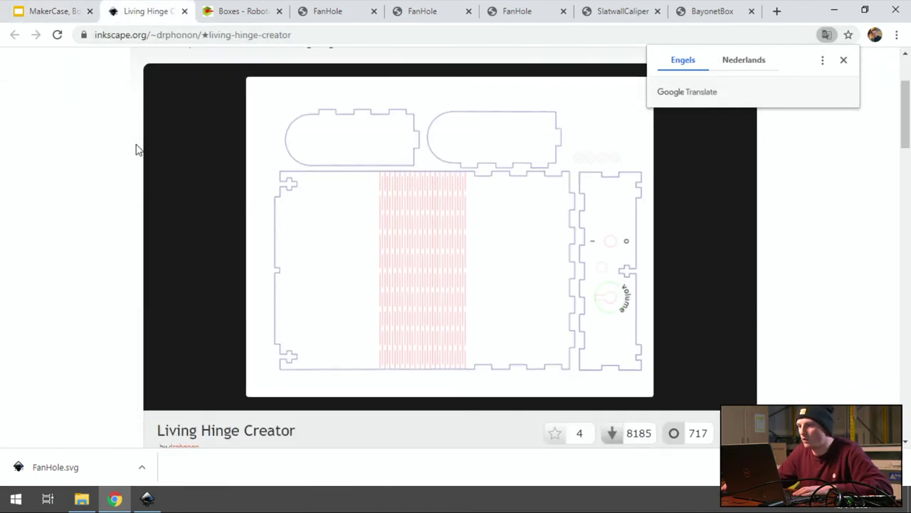
{"action": "scroll", "coordinate": [434, 197], "scroll_direction": "up", "scroll_amount": 1}
{"action": "scroll", "coordinate": [401, 189], "scroll_direction": "down", "scroll_amount": 1}
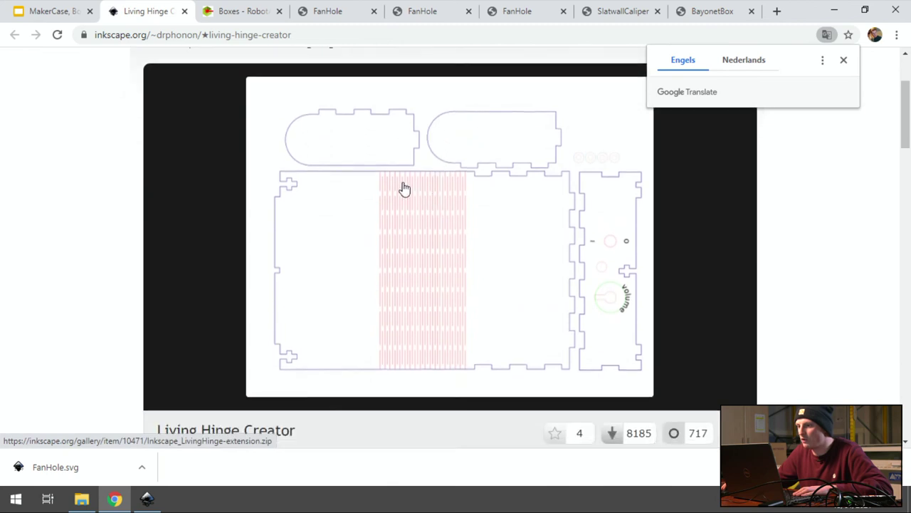
{"action": "scroll", "coordinate": [435, 231], "scroll_direction": "down", "scroll_amount": 1}
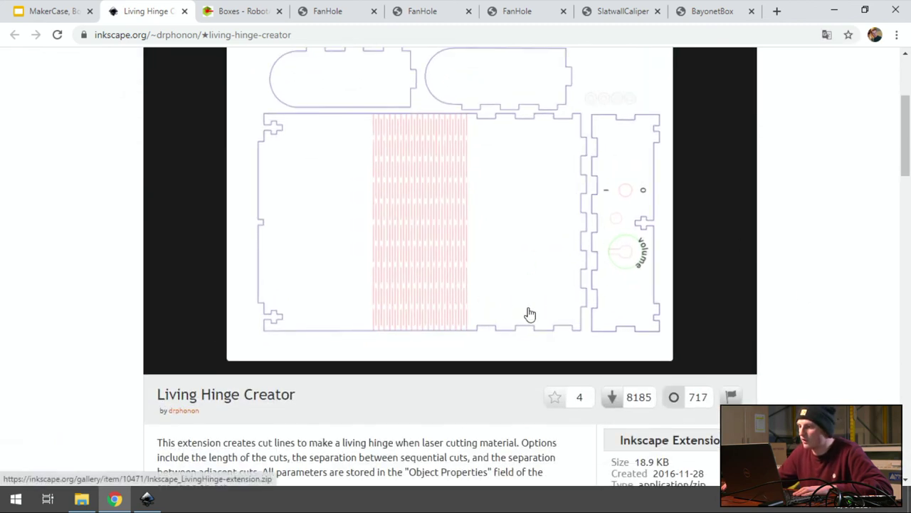
{"action": "left_click", "coordinate": [618, 399]}
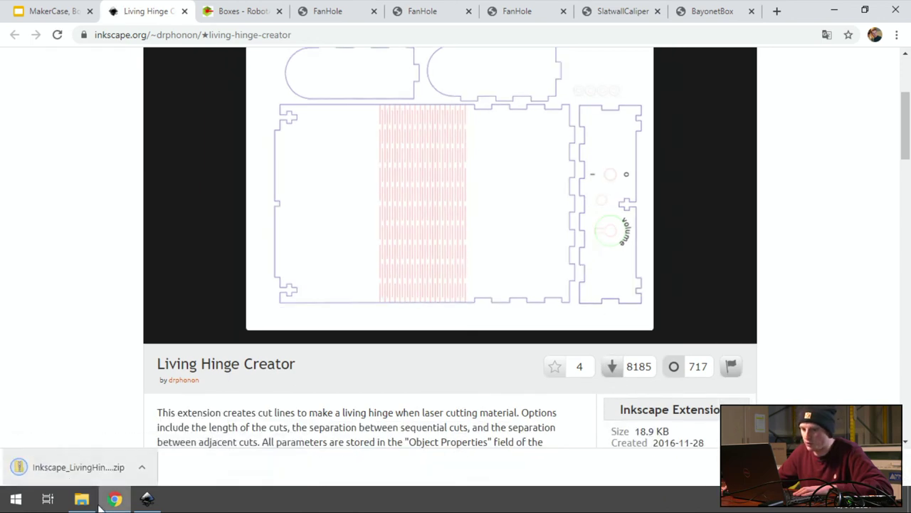
Step: Switch to File Explorer, inspect the Inkscape_LivingHinge-extension folder down to its src subfolder, and return to Downloads
{"action": "left_click", "coordinate": [100, 468]}
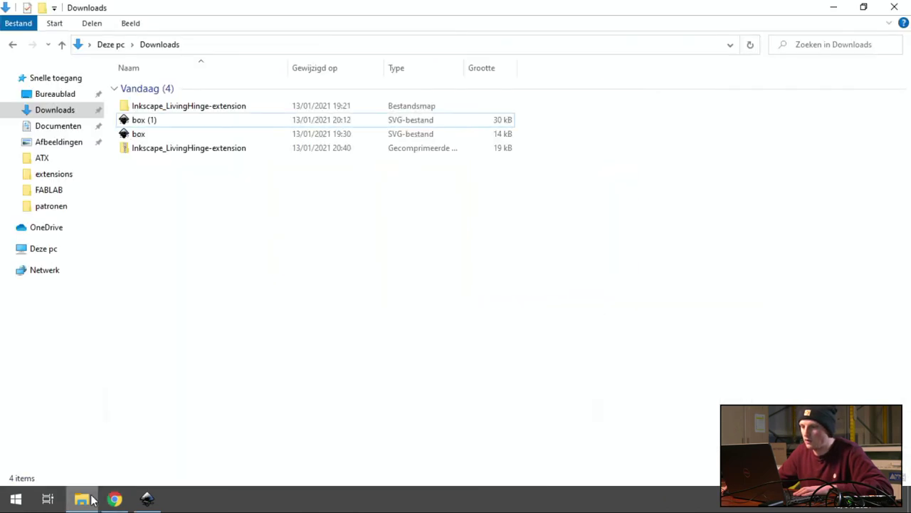
{"action": "double_click", "coordinate": [181, 107]}
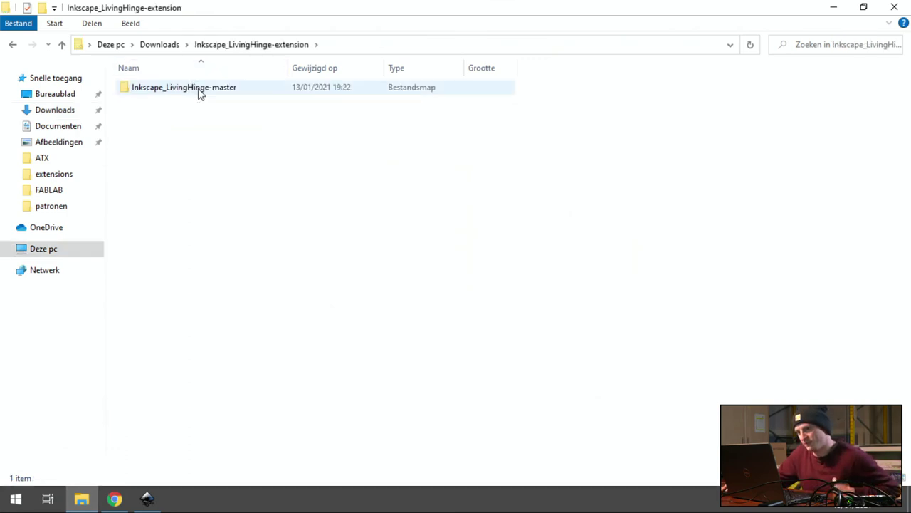
{"action": "double_click", "coordinate": [198, 91]}
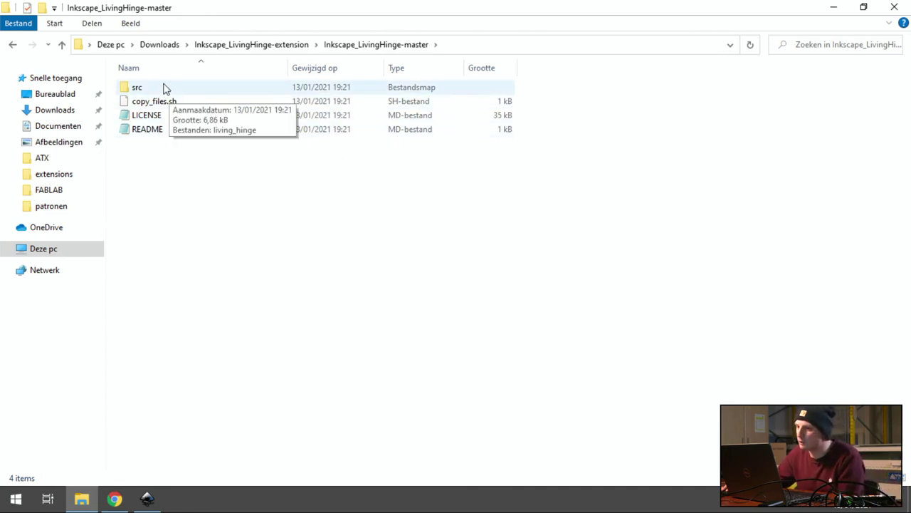
{"action": "double_click", "coordinate": [164, 87]}
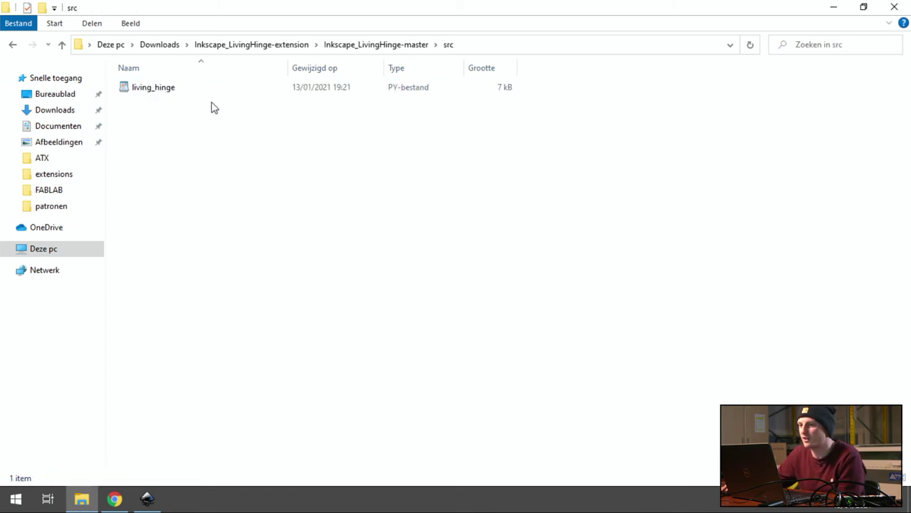
{"action": "left_click", "coordinate": [62, 45]}
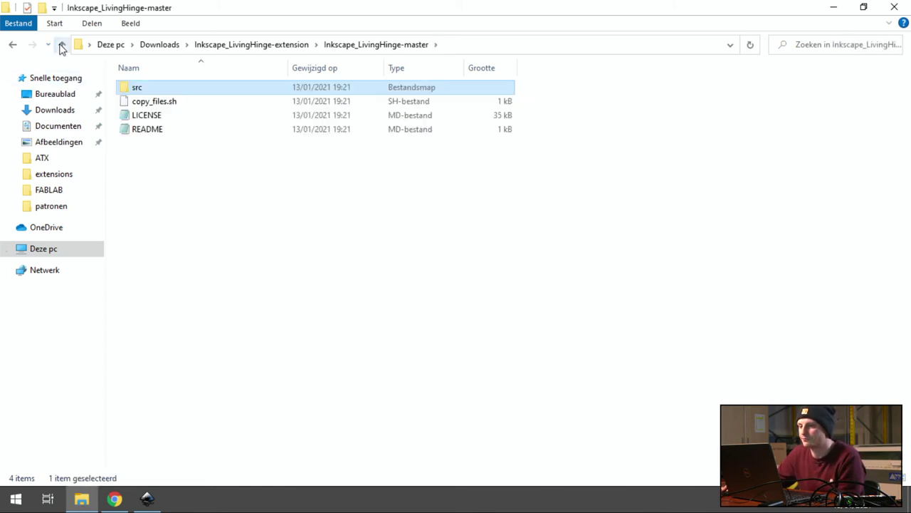
{"action": "left_click", "coordinate": [62, 45]}
{"action": "left_click", "coordinate": [62, 45]}
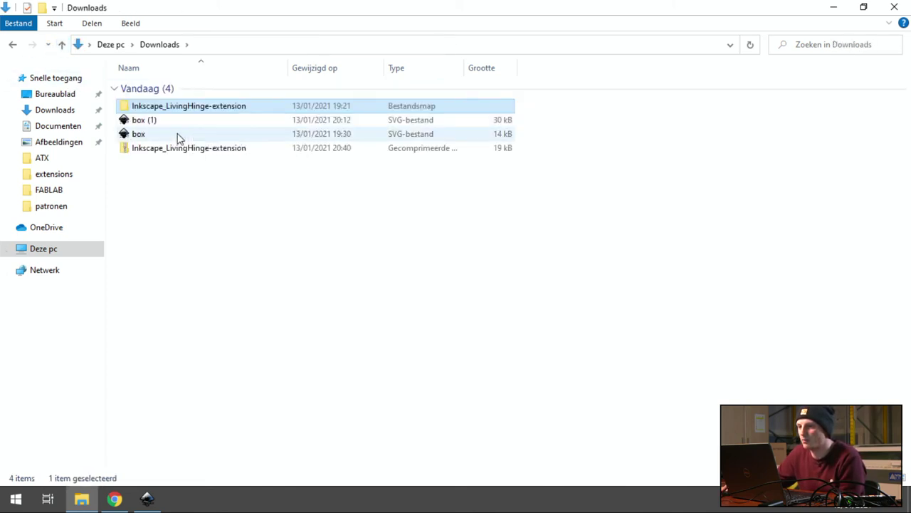
Step: Delete the existing Inkscape_LivingHinge-extension folder and extract the Inkscape_LivingHinge-extension zip into Downloads
{"action": "right_click", "coordinate": [187, 108]}
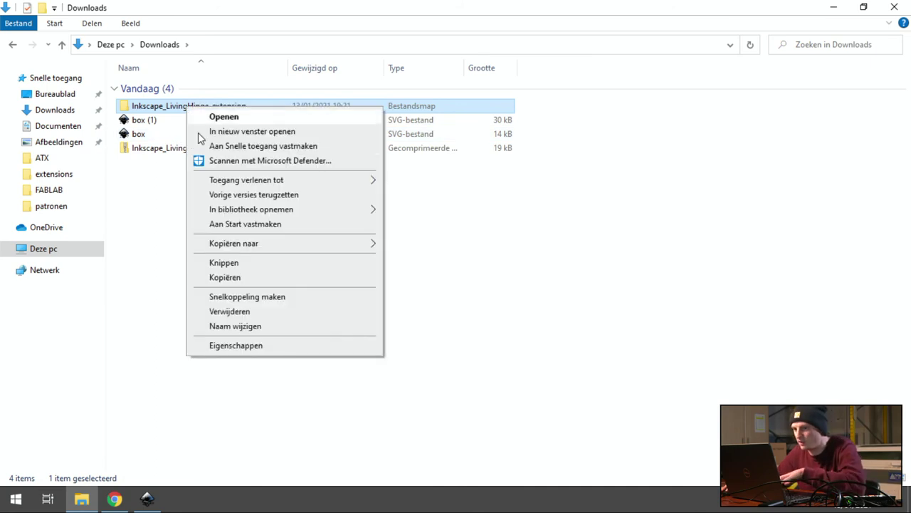
{"action": "left_click", "coordinate": [253, 312]}
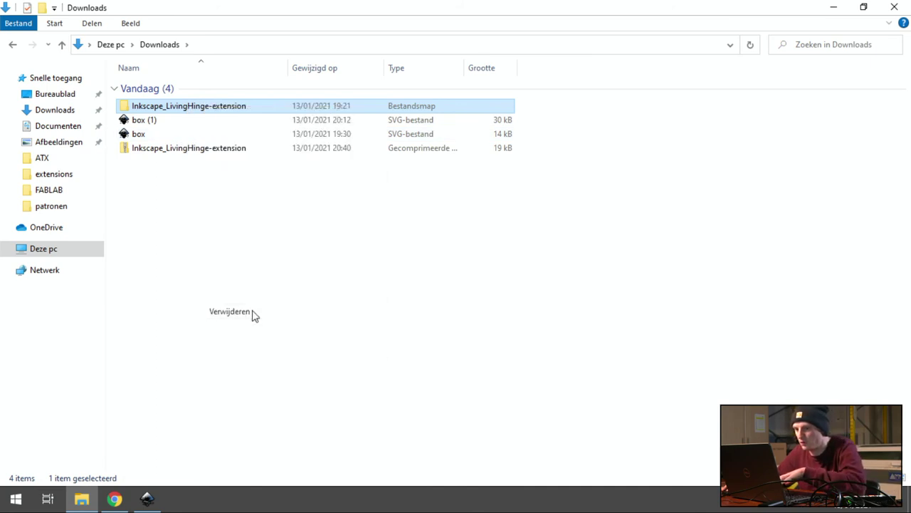
{"action": "right_click", "coordinate": [173, 137]}
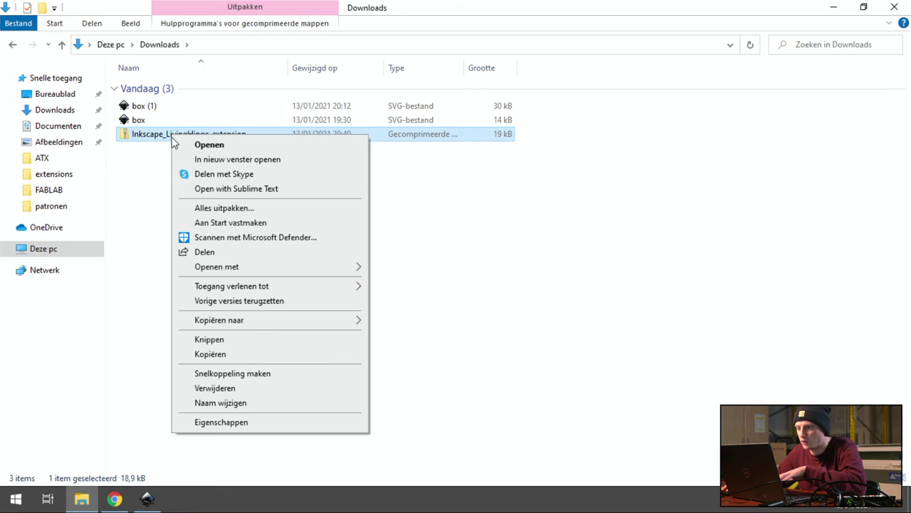
{"action": "left_click", "coordinate": [224, 207]}
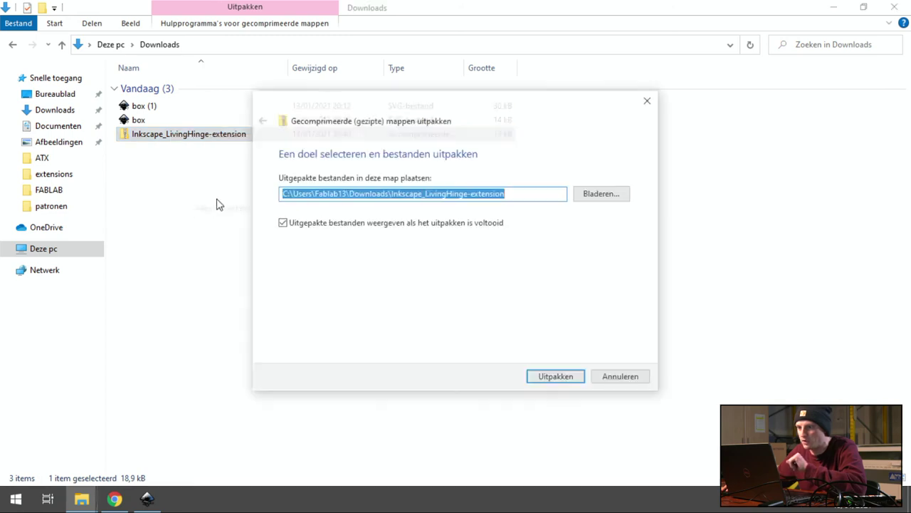
{"action": "left_click", "coordinate": [549, 377]}
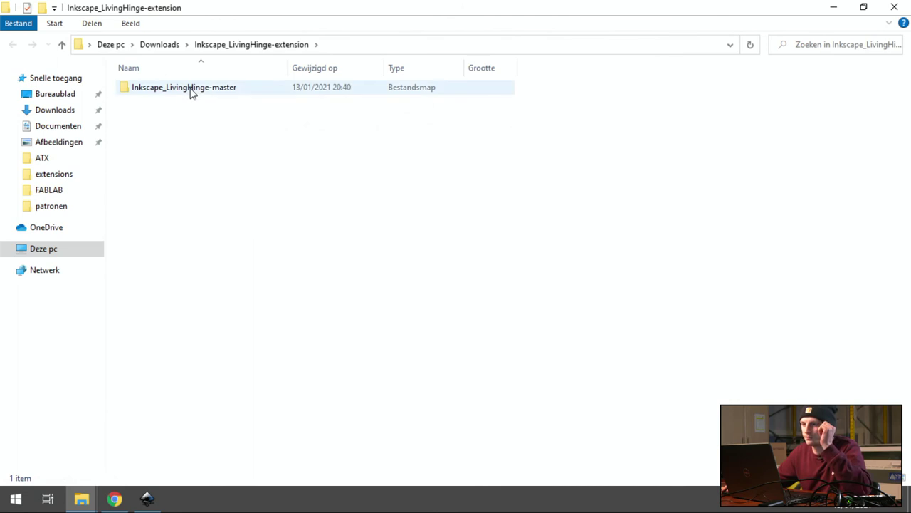
Step: Open the extracted Inkscape_LivingHinge-master folder and select both living_hinge.inx and the living_hinge Python file
{"action": "double_click", "coordinate": [191, 92]}
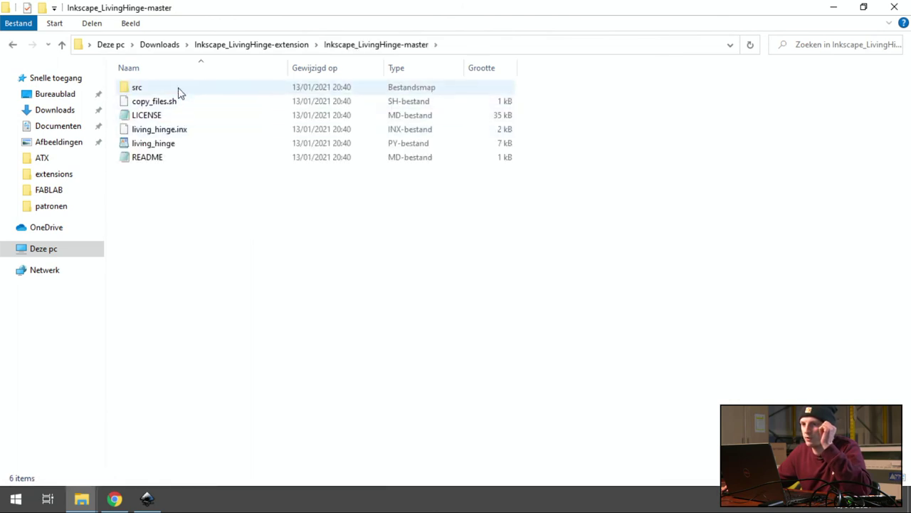
{"action": "left_click", "coordinate": [187, 131]}
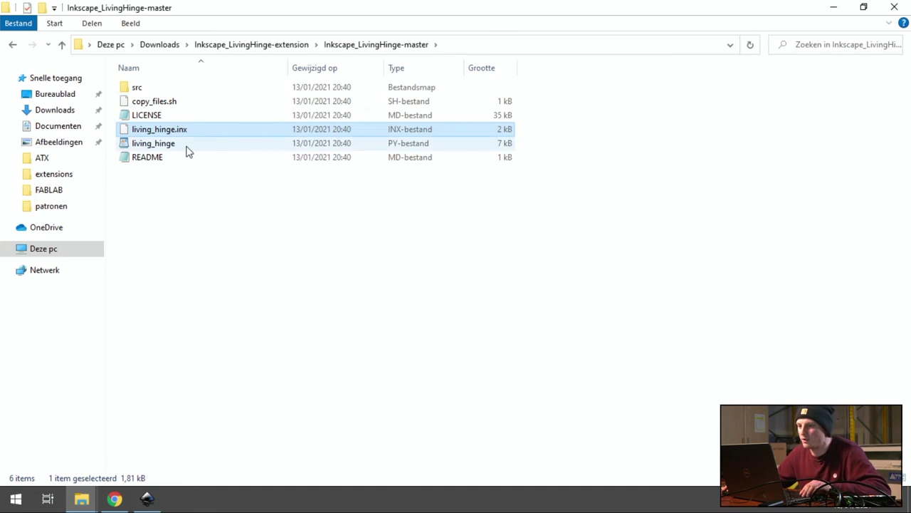
{"action": "left_click", "coordinate": [187, 149], "text": "ctrl"}
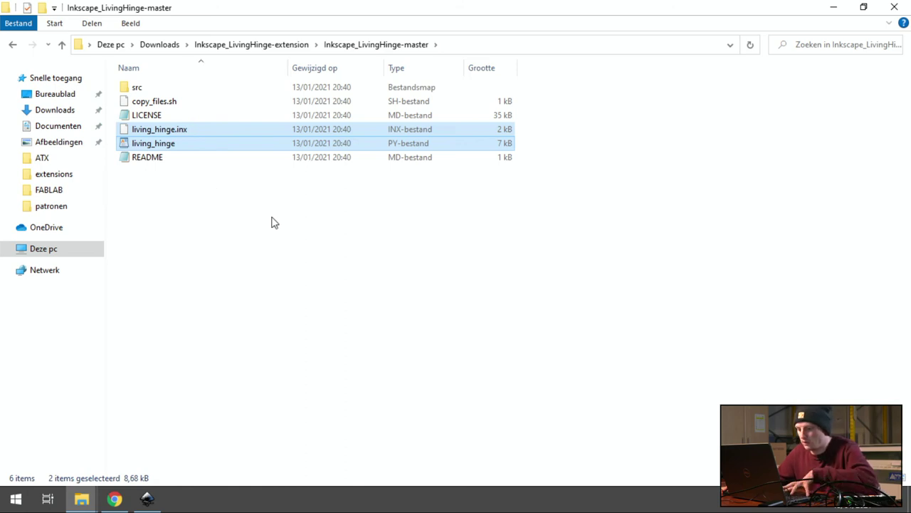
Step: Open a second File Explorer window beside the selected files and navigate it to C:\Program Files\Inkscape\share\extensions
{"action": "key", "text": "ctrl+n"}
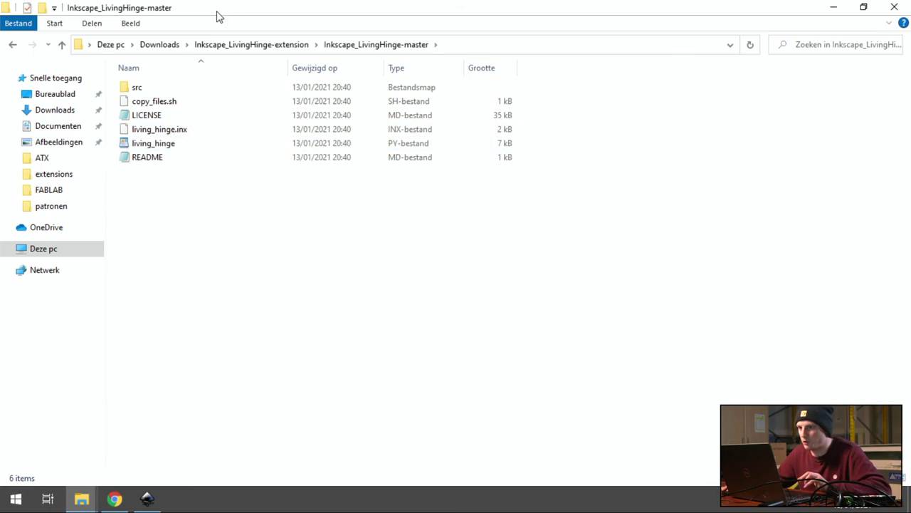
{"action": "left_click_drag", "start_coordinate": [218, 15], "coordinate": [452, 92]}
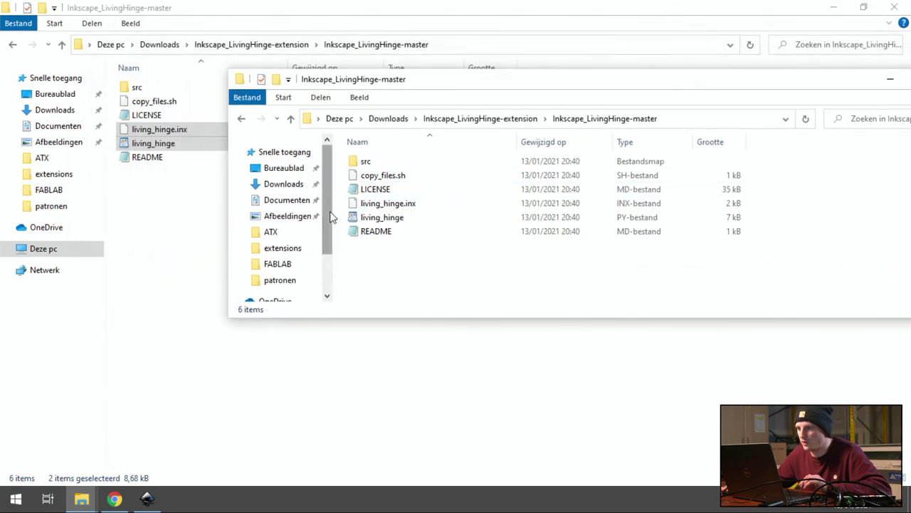
{"action": "scroll", "coordinate": [303, 264], "scroll_direction": "down", "scroll_amount": 2}
{"action": "left_click", "coordinate": [288, 265]}
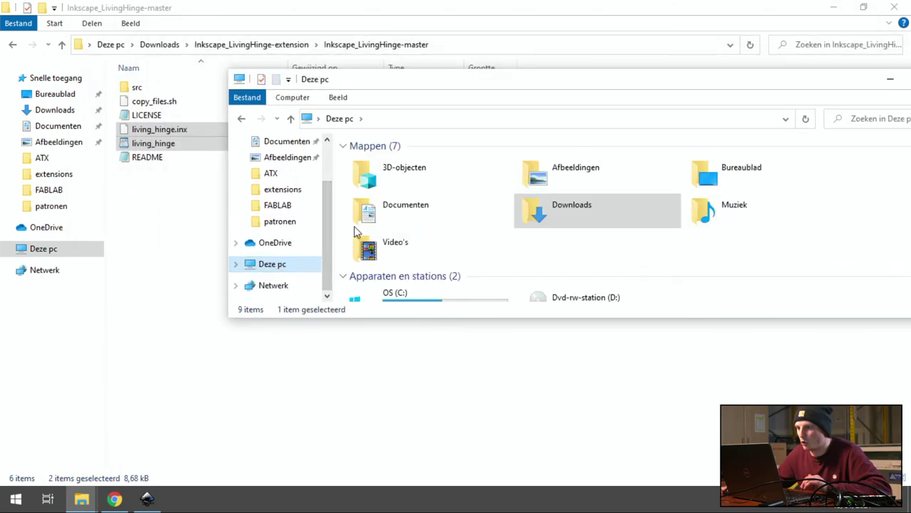
{"action": "scroll", "coordinate": [454, 245], "scroll_direction": "down", "scroll_amount": 1}
{"action": "double_click", "coordinate": [403, 272]}
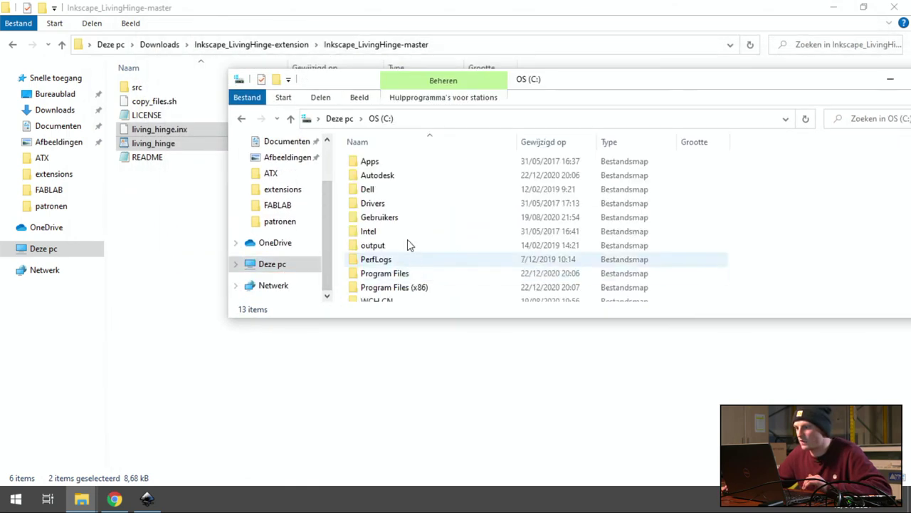
{"action": "double_click", "coordinate": [403, 272]}
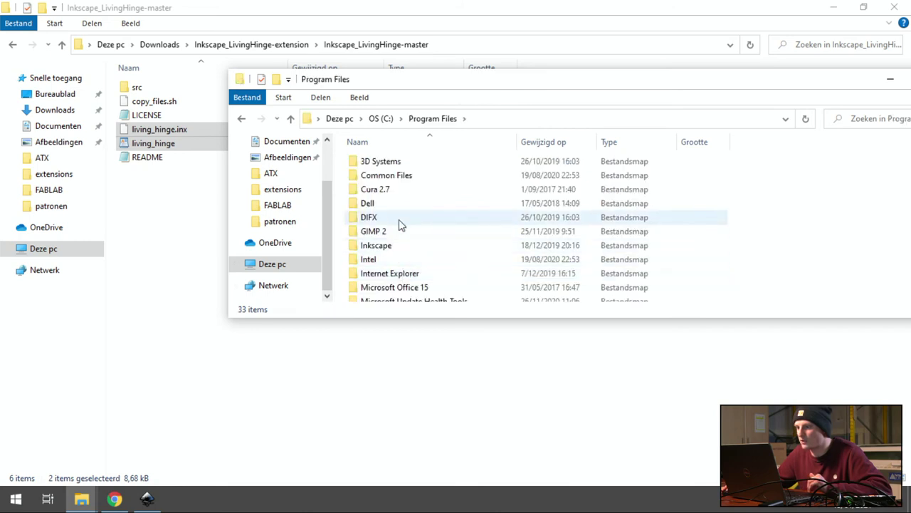
{"action": "scroll", "coordinate": [403, 230], "scroll_direction": "down", "scroll_amount": 1}
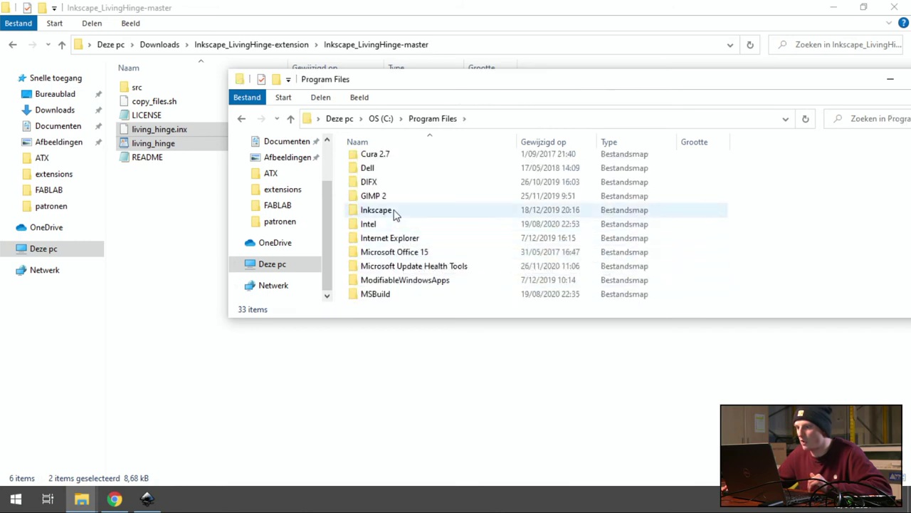
{"action": "double_click", "coordinate": [395, 212]}
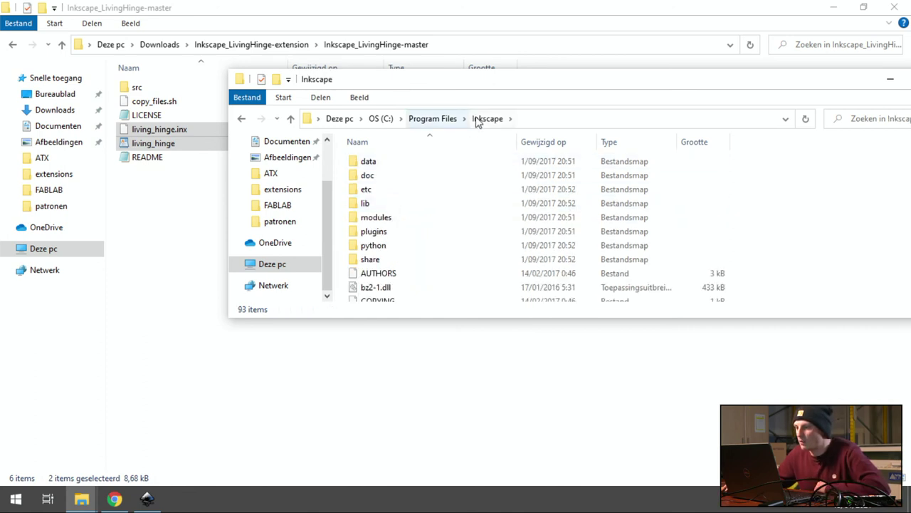
{"action": "double_click", "coordinate": [370, 260]}
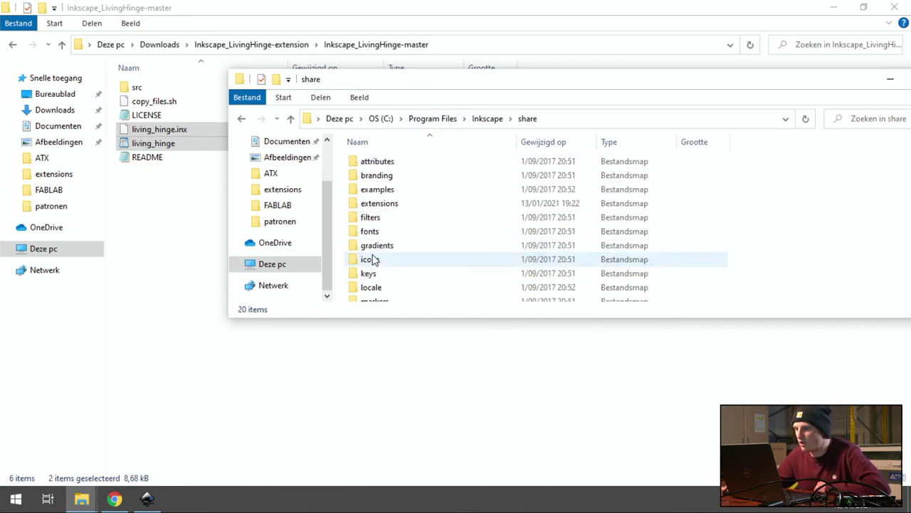
{"action": "double_click", "coordinate": [380, 203]}
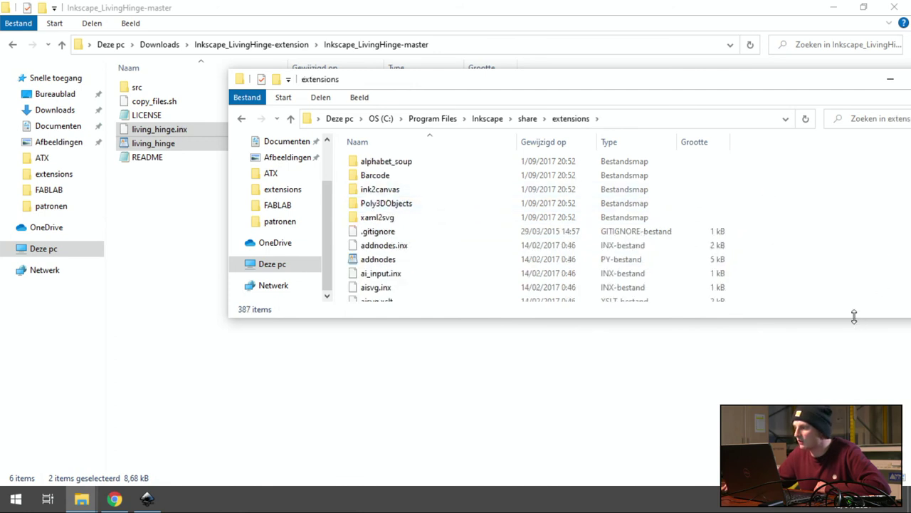
Step: Enlarge the extensions window, look through its files, and try to move the two selected living_hinge files into that folder
{"action": "left_click_drag", "start_coordinate": [854, 317], "coordinate": [854, 426]}
{"action": "scroll", "coordinate": [531, 255], "scroll_direction": "down", "scroll_amount": 4}
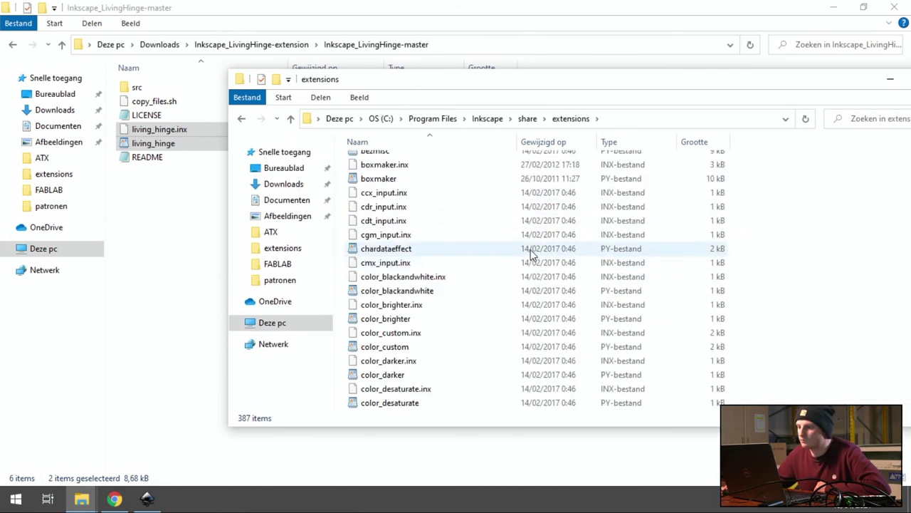
{"action": "scroll", "coordinate": [531, 255], "scroll_direction": "down", "scroll_amount": 6}
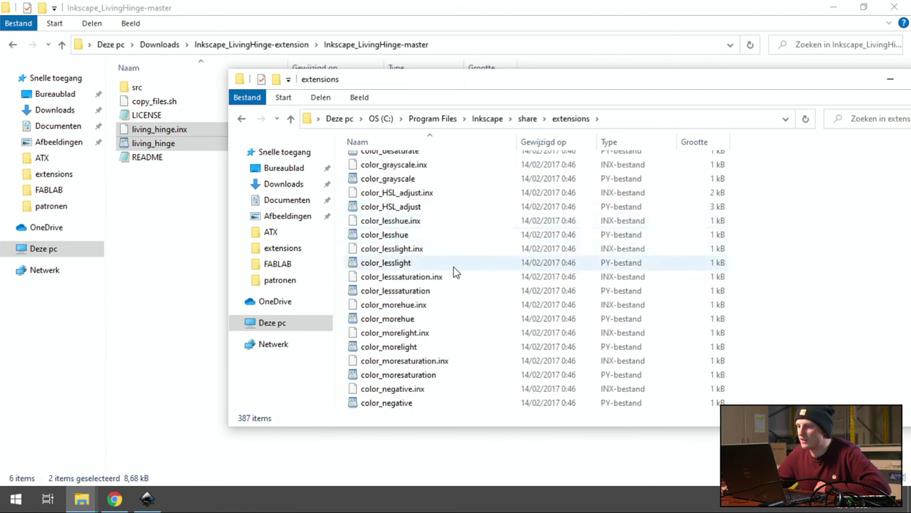
{"action": "scroll", "coordinate": [466, 278], "scroll_direction": "down", "scroll_amount": 9}
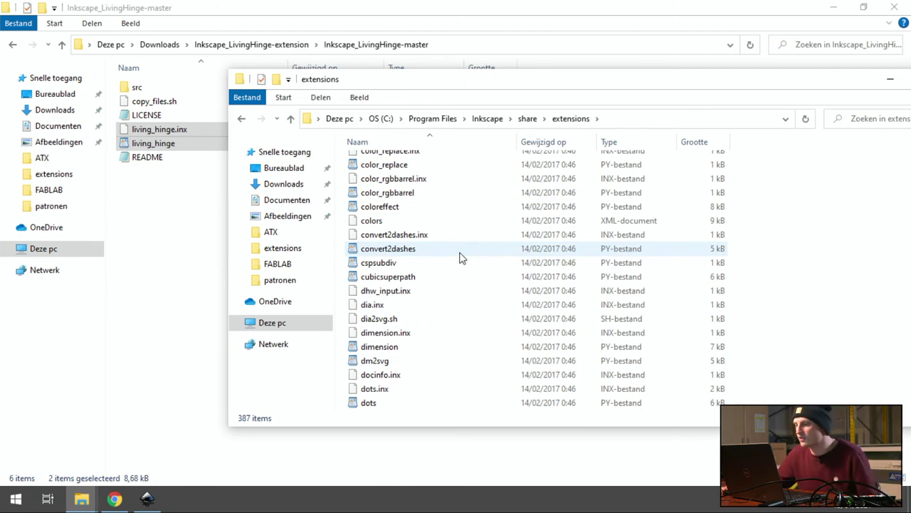
{"action": "scroll", "coordinate": [459, 258], "scroll_direction": "down", "scroll_amount": 2}
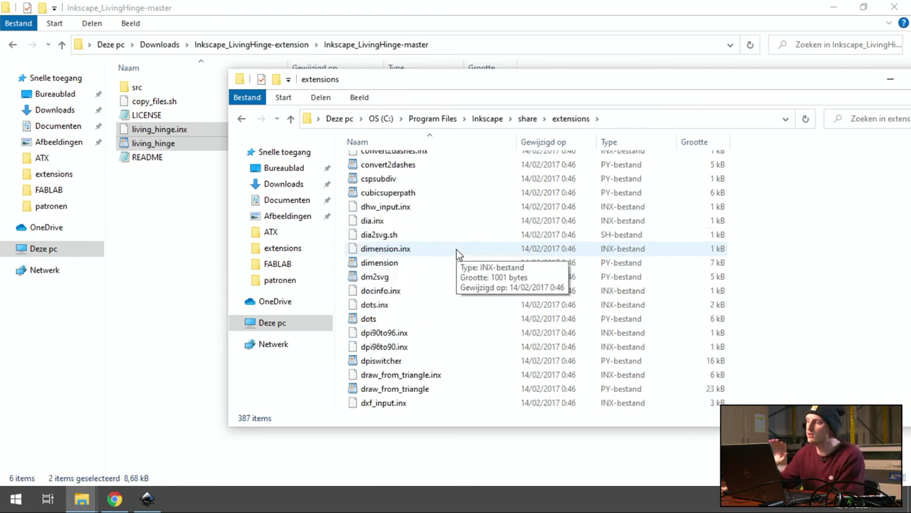
{"action": "scroll", "coordinate": [477, 273], "scroll_direction": "down", "scroll_amount": 2}
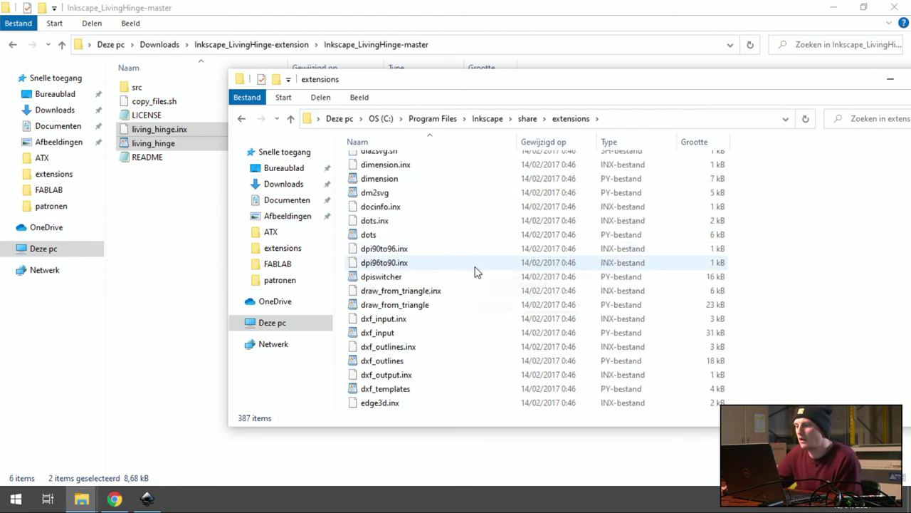
{"action": "scroll", "coordinate": [457, 252], "scroll_direction": "down", "scroll_amount": 1}
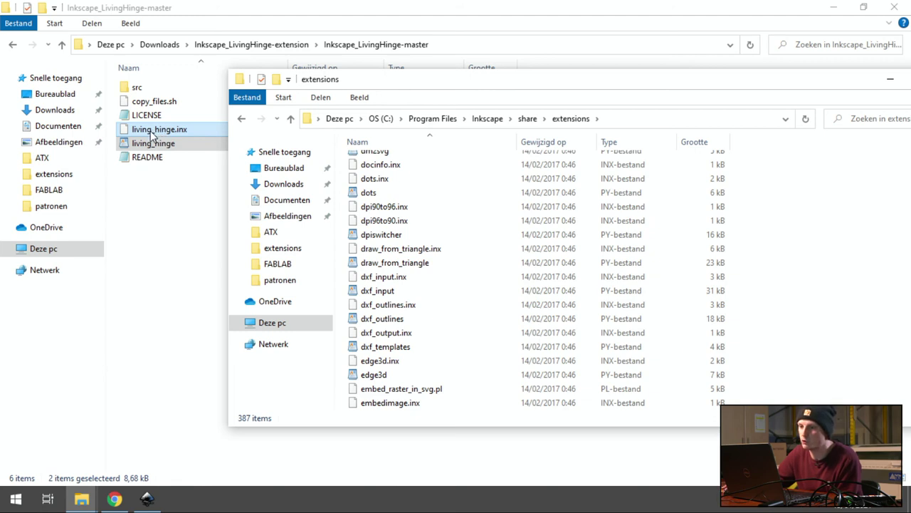
{"action": "left_click_drag", "start_coordinate": [152, 134], "coordinate": [774, 291]}
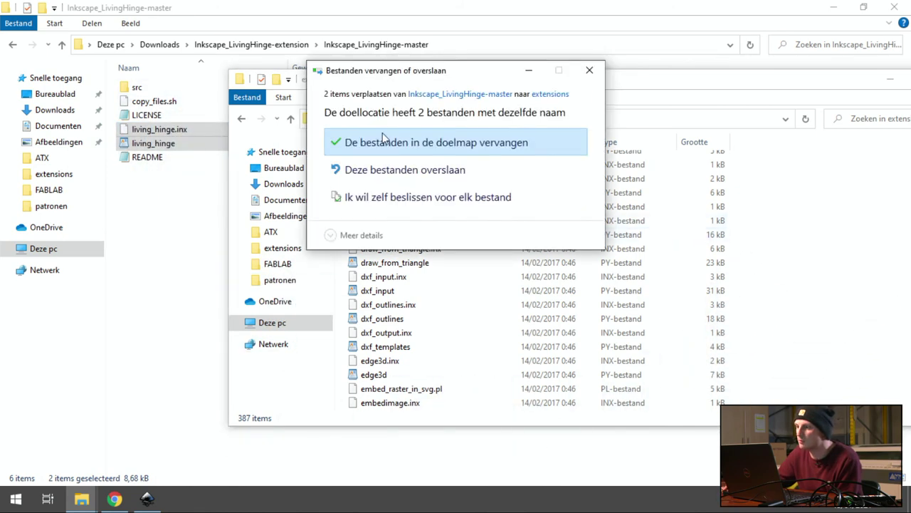
{"action": "left_click", "coordinate": [590, 70]}
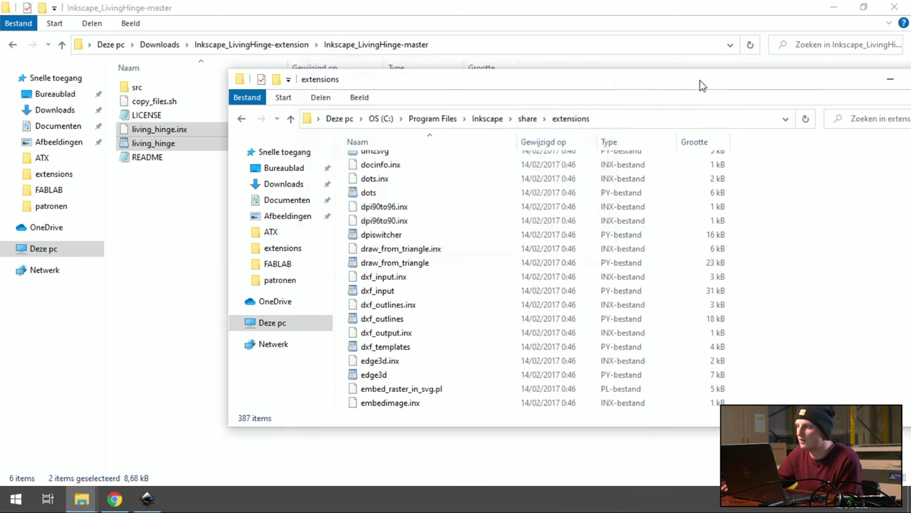
Step: Close the extensions, Inkscape_LivingHinge-master and Downloads windows
{"action": "left_click_drag", "start_coordinate": [700, 83], "coordinate": [539, 78]}
{"action": "left_click", "coordinate": [790, 73]}
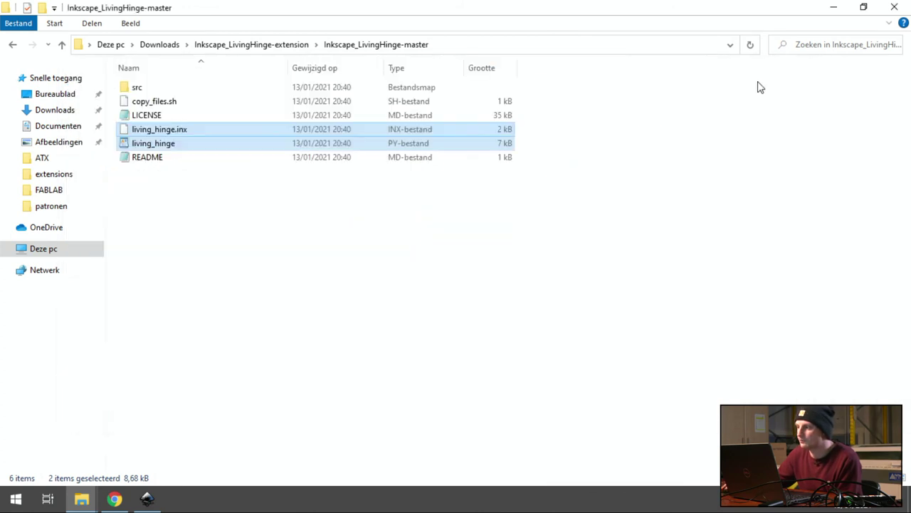
{"action": "left_click", "coordinate": [896, 7]}
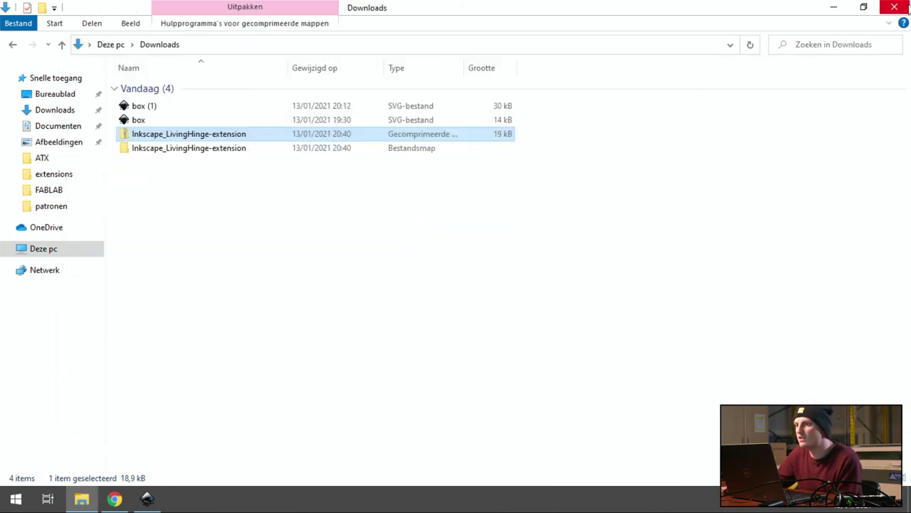
{"action": "left_click", "coordinate": [908, 7]}
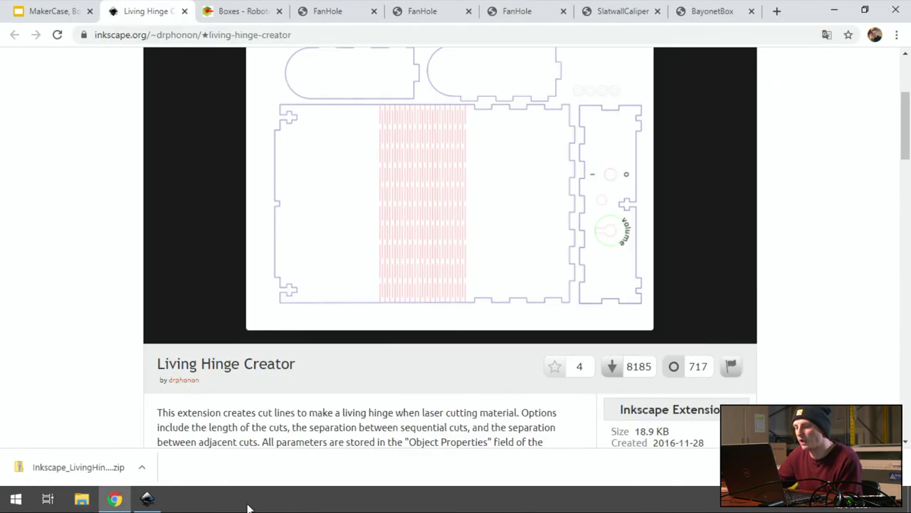
Step: Switch to Inkscape, open the Living Hinge render extension, examine its cut length, gap length and separation distance settings, and close it
{"action": "left_click", "coordinate": [148, 499]}
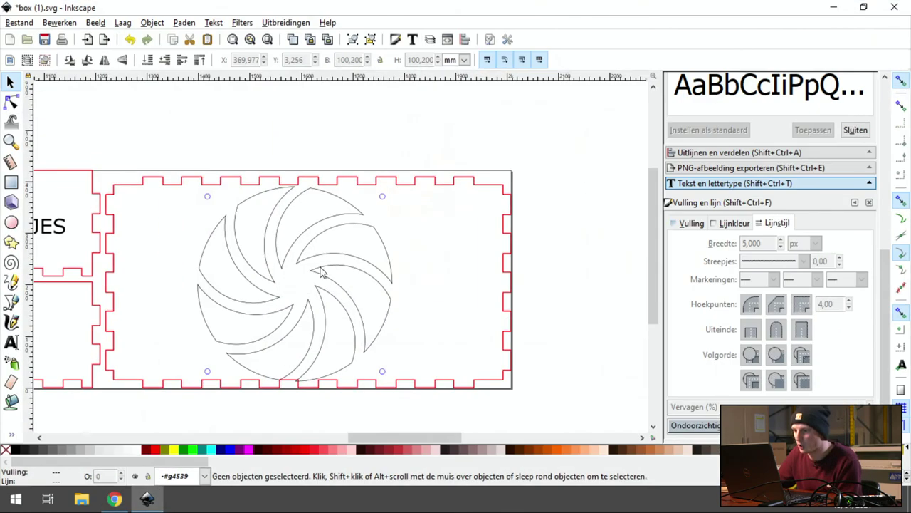
{"action": "scroll", "coordinate": [470, 146], "scroll_direction": "up", "scroll_amount": 3}
{"action": "scroll", "coordinate": [603, 206], "scroll_direction": "left", "scroll_amount": 5}
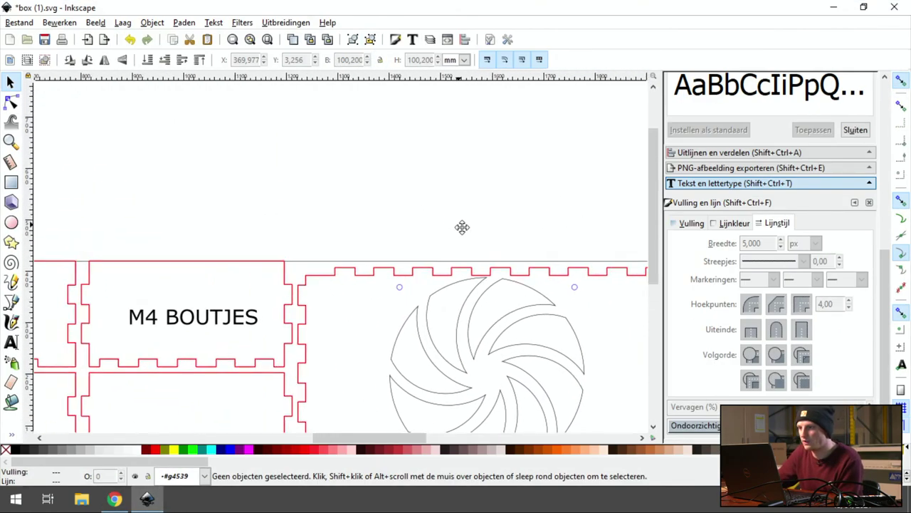
{"action": "left_click", "coordinate": [285, 23]}
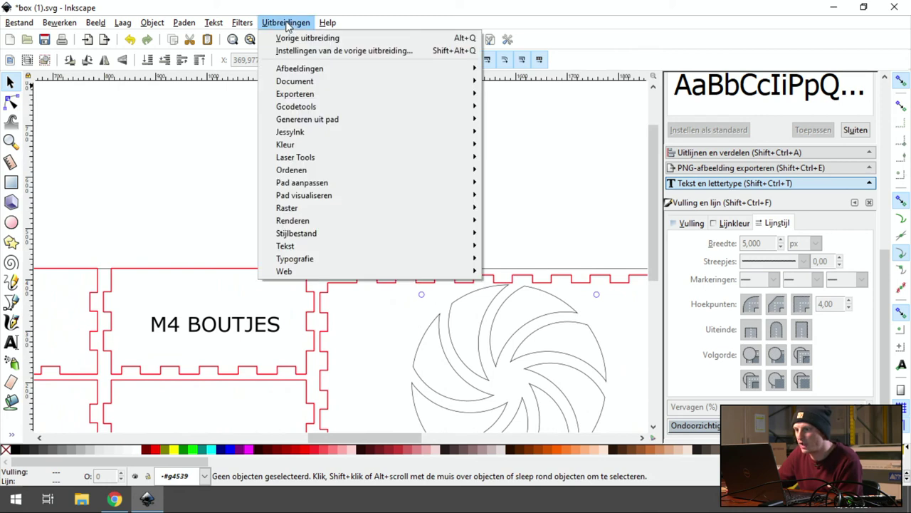
{"action": "mouse_move", "coordinate": [356, 220]}
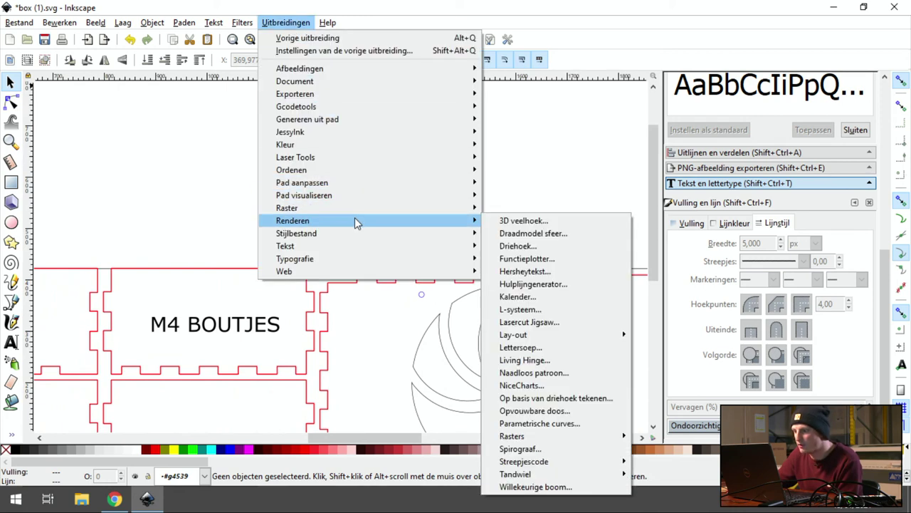
{"action": "left_click", "coordinate": [555, 361]}
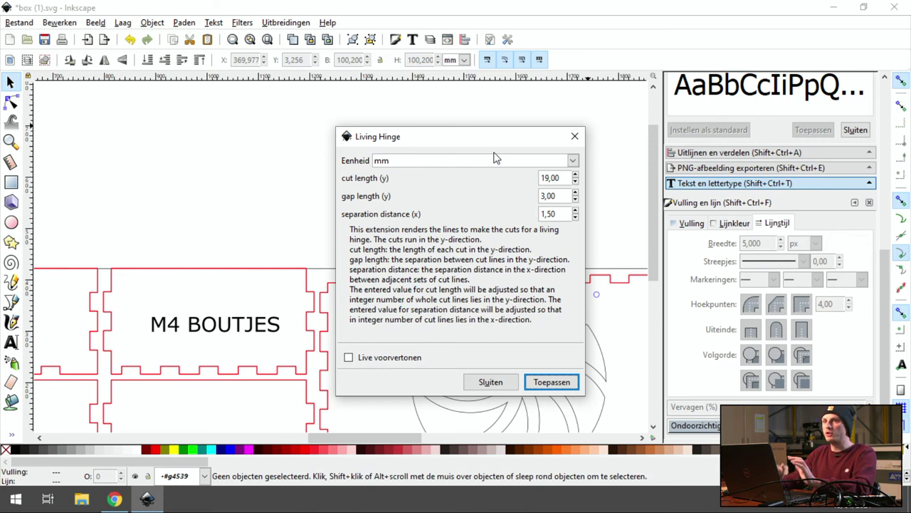
{"action": "left_click", "coordinate": [574, 137]}
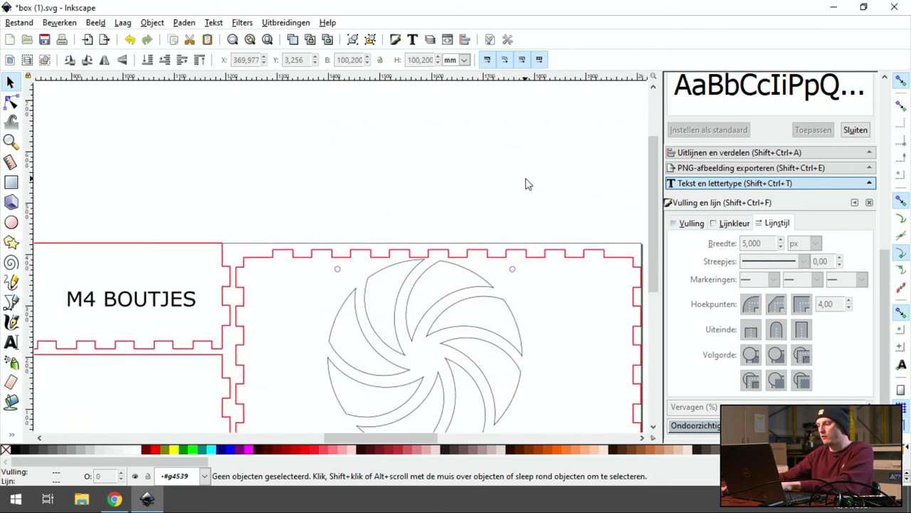
Step: Select all the box panels together with the fan pattern and delete them to leave an empty page
{"action": "scroll", "coordinate": [525, 183], "scroll_direction": "down", "scroll_amount": 4}
{"action": "left_click_drag", "start_coordinate": [74, 230], "coordinate": [539, 401]}
{"action": "key", "text": "Delete"}
{"action": "left_click_drag", "start_coordinate": [475, 294], "coordinate": [591, 416]}
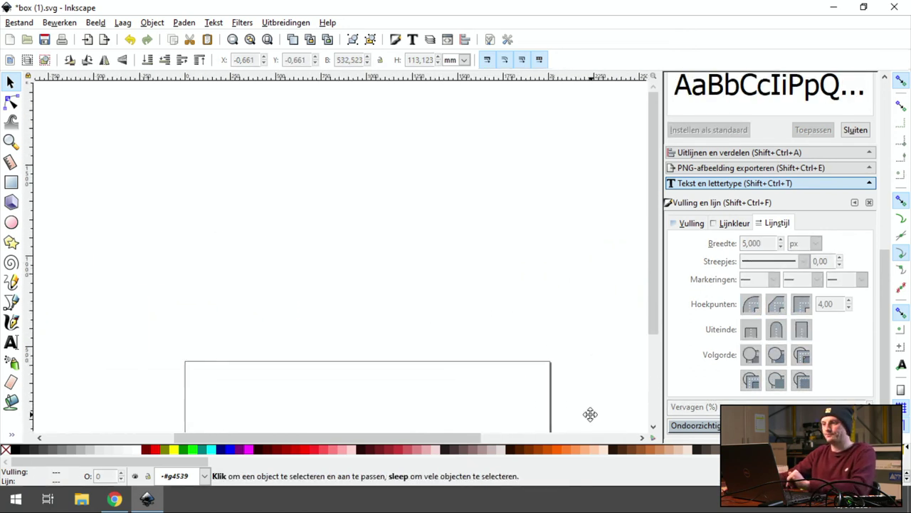
Step: Draw a tall rectangle about 840 by 1112 px above the page outline
{"action": "left_click_drag", "start_coordinate": [427, 281], "coordinate": [431, 237]}
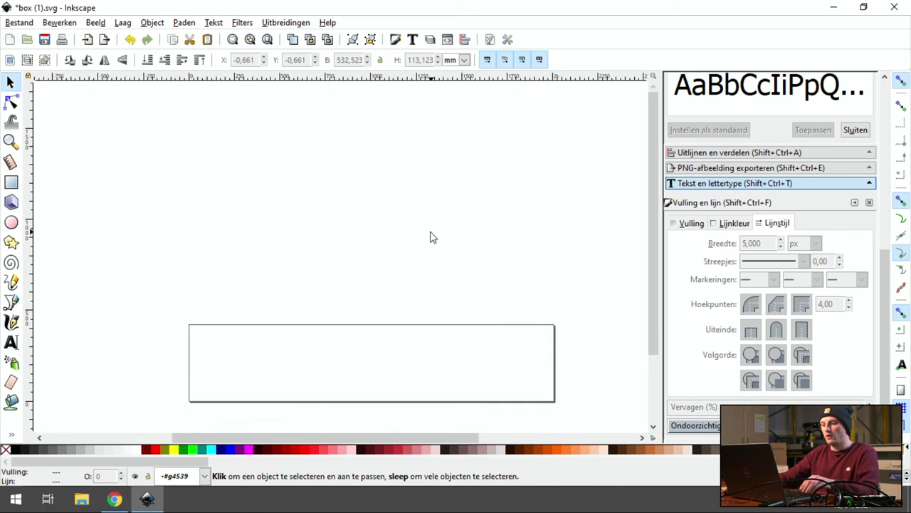
{"action": "left_click_drag", "start_coordinate": [429, 298], "coordinate": [448, 228]}
{"action": "left_click", "coordinate": [11, 182]}
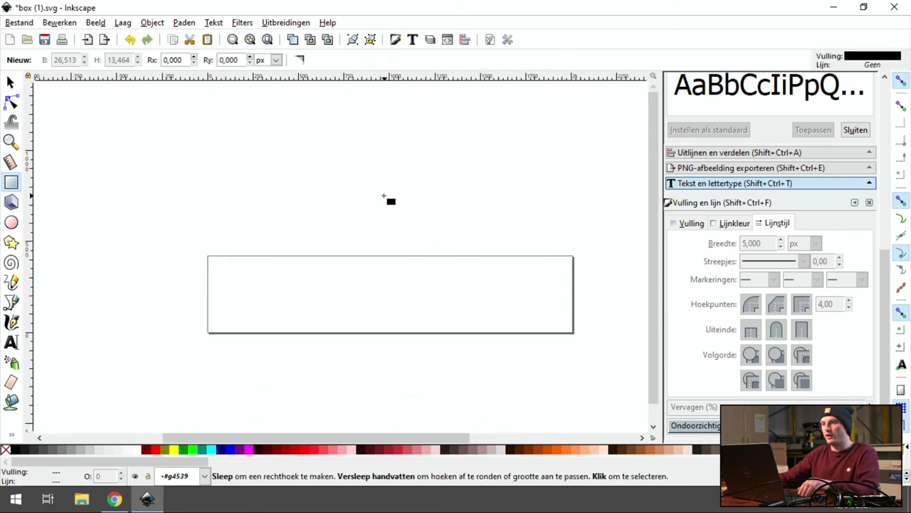
{"action": "scroll", "coordinate": [390, 289], "scroll_direction": "up", "scroll_amount": 1}
{"action": "scroll", "coordinate": [389, 289], "scroll_direction": "up", "scroll_amount": 4}
{"action": "left_click_drag", "start_coordinate": [231, 131], "coordinate": [384, 331]}
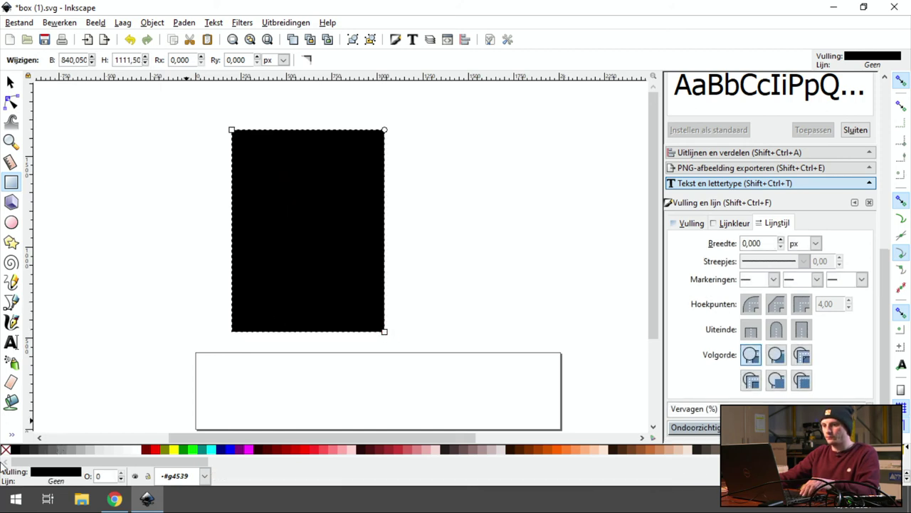
Step: Remove the rectangle's fill and give it a red stroke 10 px wide
{"action": "left_click", "coordinate": [7, 449]}
{"action": "left_click", "coordinate": [156, 451], "text": "shift"}
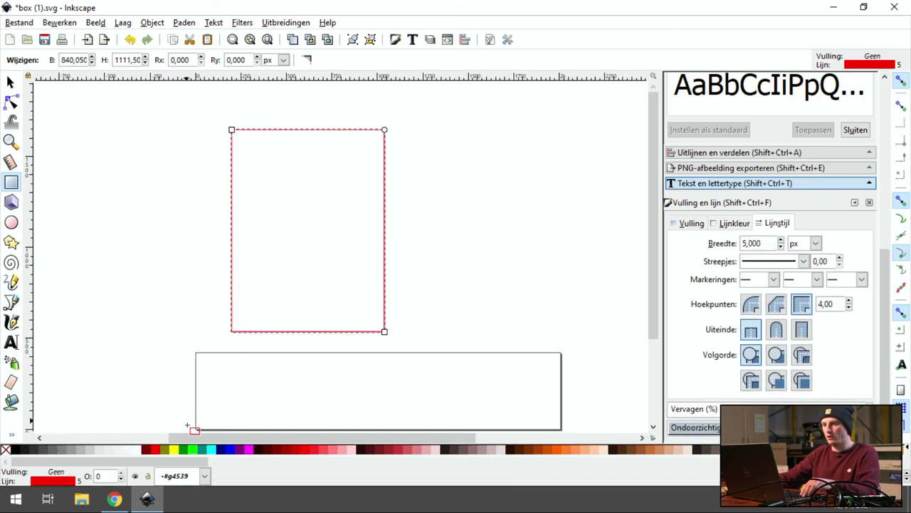
{"action": "triple_click", "coordinate": [759, 243]}
{"action": "type", "text": "10"}
{"action": "key", "text": "Return"}
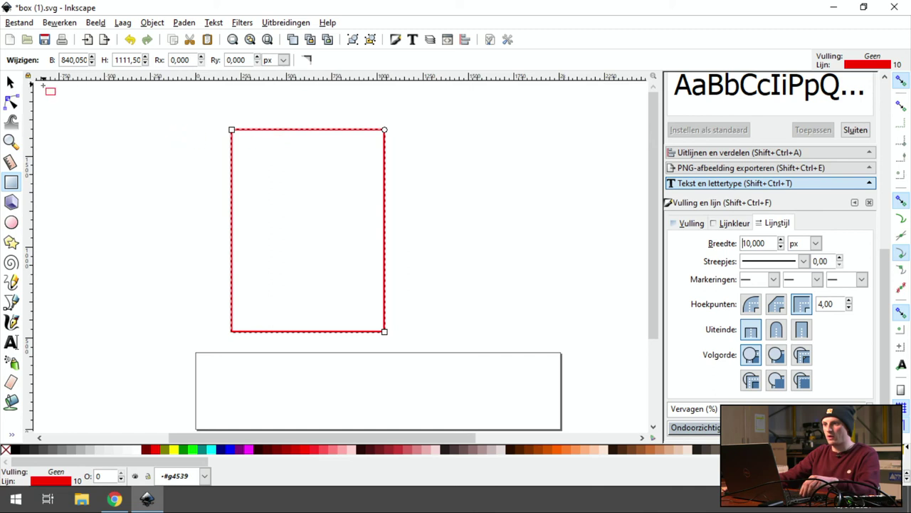
Step: Move the red rectangle slightly up and to the left, then duplicate it and place the copy level to its right, leaving a gap
{"action": "left_click", "coordinate": [10, 82]}
{"action": "left_click", "coordinate": [518, 192]}
{"action": "scroll", "coordinate": [517, 192], "scroll_direction": "right", "scroll_amount": 1}
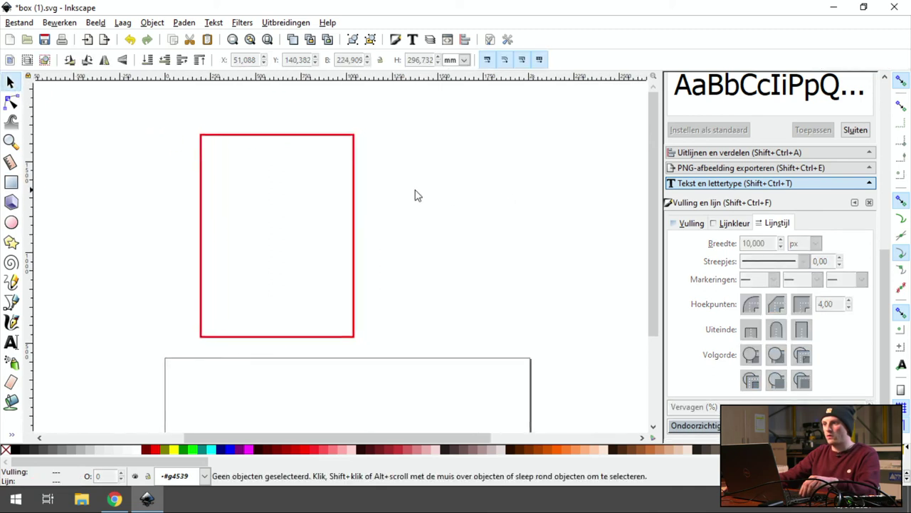
{"action": "left_click_drag", "start_coordinate": [354, 198], "coordinate": [331, 185]}
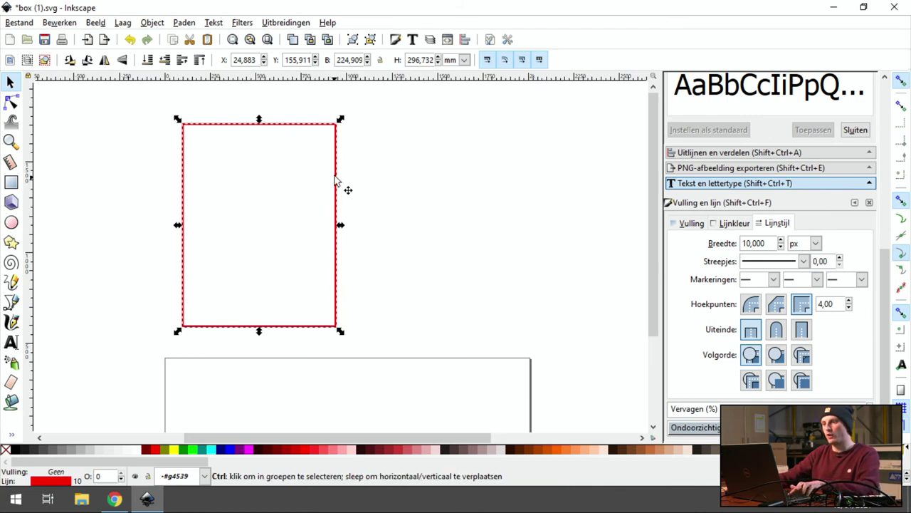
{"action": "key", "text": "ctrl+d"}
{"action": "left_click_drag", "start_coordinate": [187, 142], "coordinate": [395, 148]}
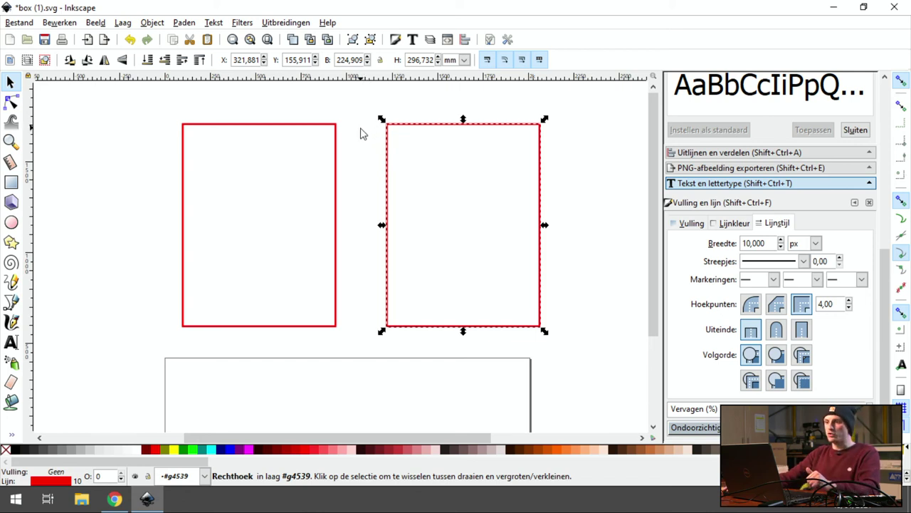
Step: Draw a rectangle about 282 px wide that fills the gap between the two panels, snapped to their corners
{"action": "left_click", "coordinate": [218, 172]}
{"action": "left_click", "coordinate": [11, 181]}
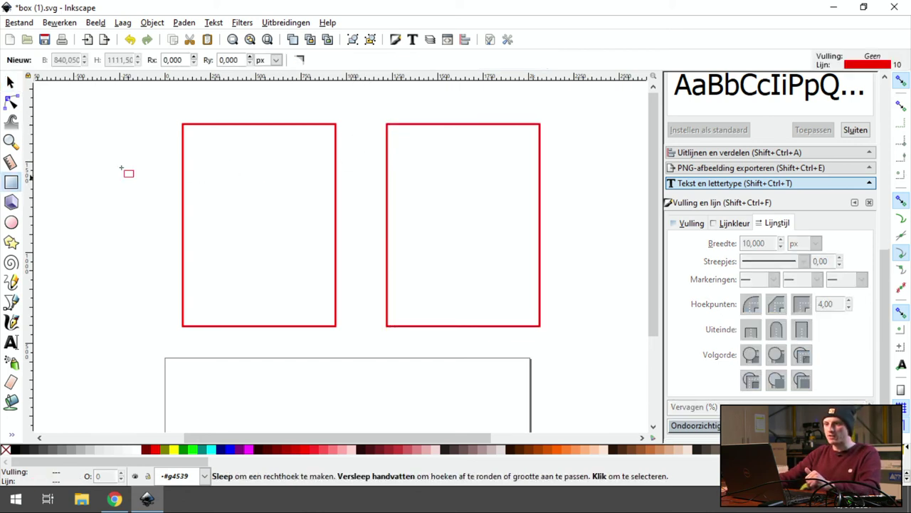
{"action": "left_click_drag", "start_coordinate": [334, 123], "coordinate": [388, 326]}
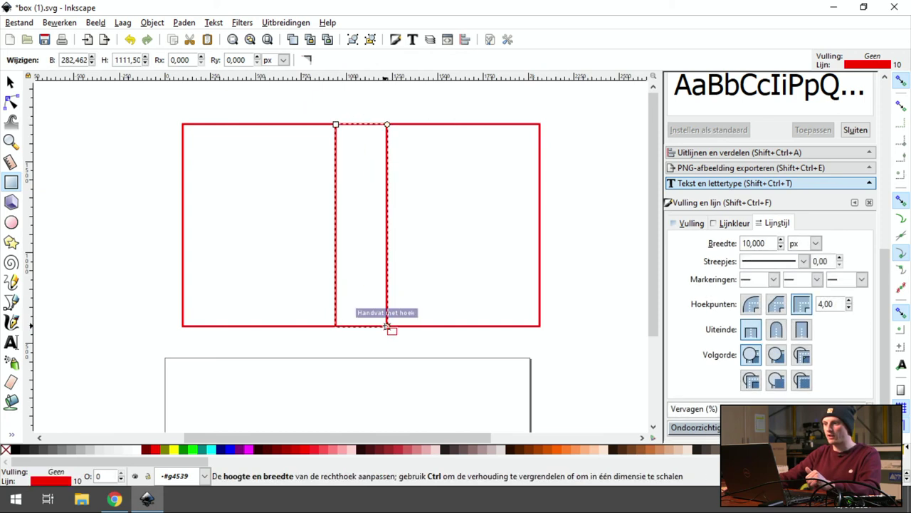
Step: Select the narrow middle rectangle and open the Living Hinge render extension with a cut length of 20 mm
{"action": "left_click", "coordinate": [10, 83]}
{"action": "left_click", "coordinate": [184, 171]}
{"action": "left_click", "coordinate": [354, 128]}
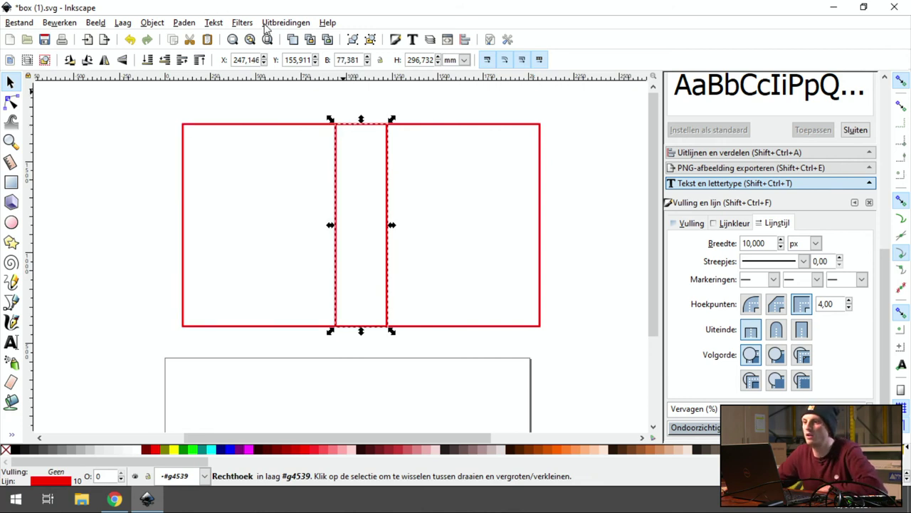
{"action": "left_click", "coordinate": [285, 22]}
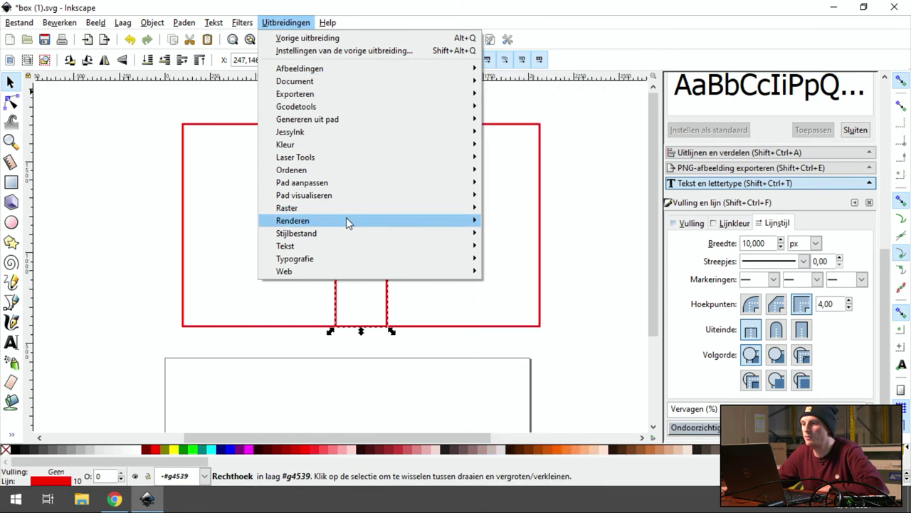
{"action": "mouse_move", "coordinate": [349, 223]}
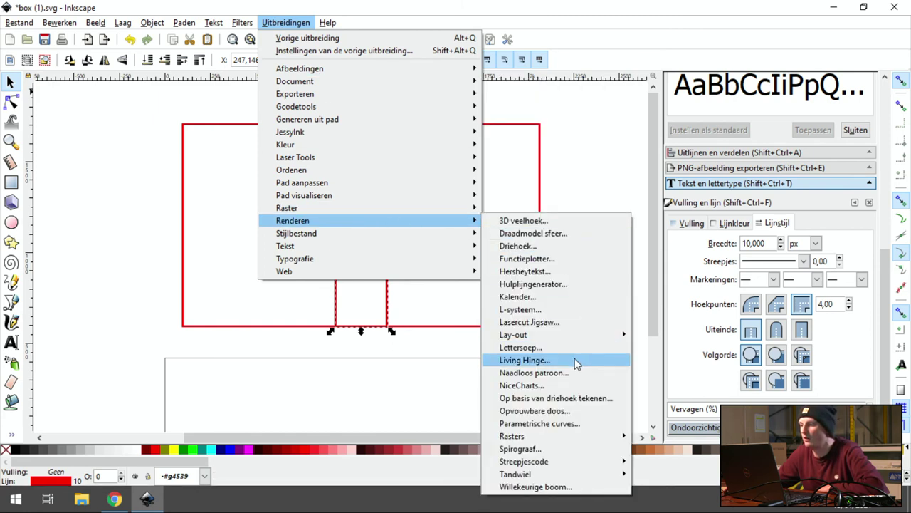
{"action": "left_click", "coordinate": [523, 359]}
{"action": "left_click_drag", "start_coordinate": [417, 141], "coordinate": [548, 128]}
{"action": "double_click", "coordinate": [679, 169]}
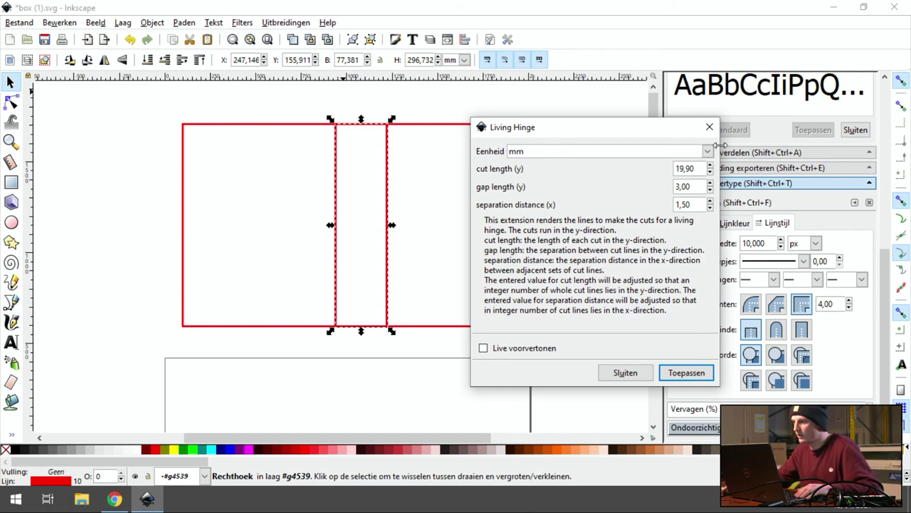
{"action": "double_click", "coordinate": [688, 168]}
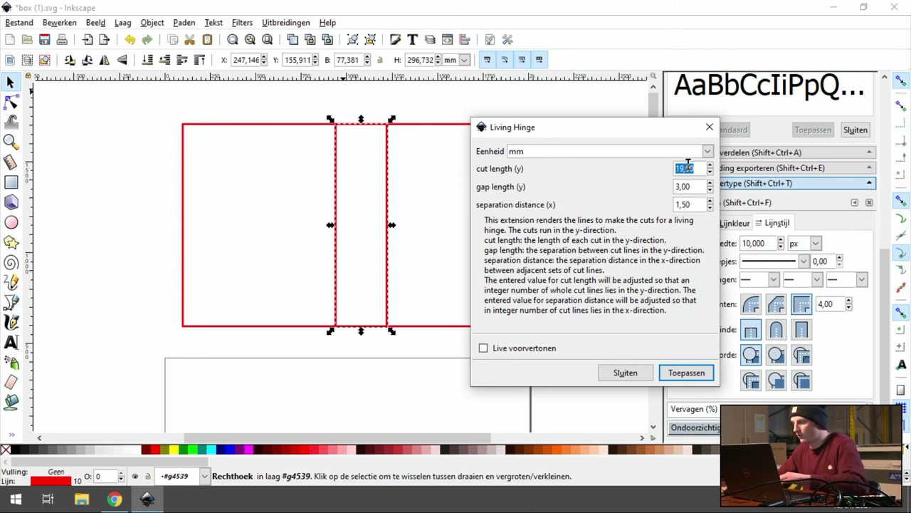
{"action": "type", "text": "20"}
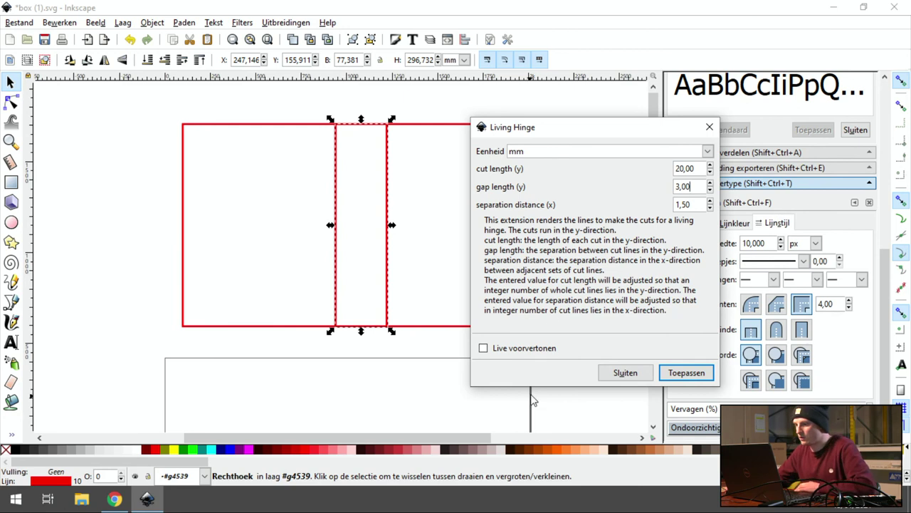
Step: Turn on live preview for the living hinge, apply the cut pattern to the middle rectangle and close the dialog
{"action": "scroll", "coordinate": [423, 132], "scroll_direction": "up", "scroll_amount": 1}
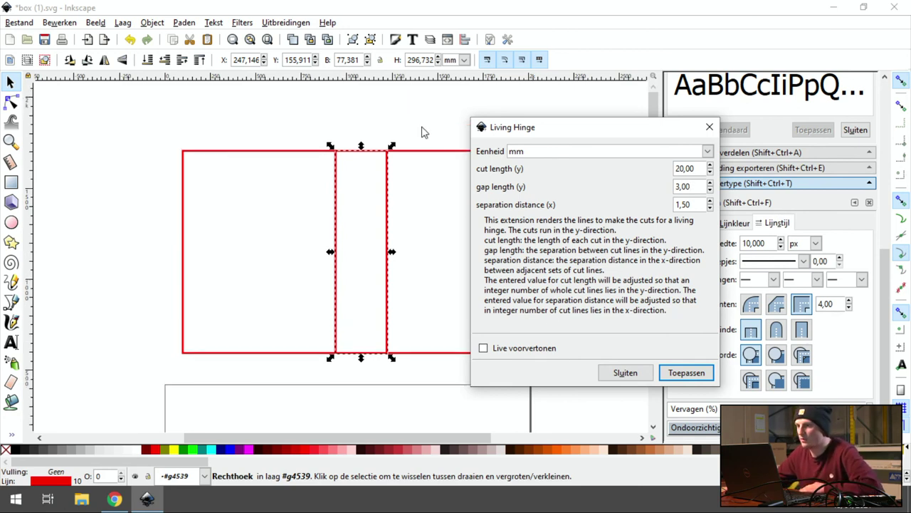
{"action": "scroll", "coordinate": [430, 143], "scroll_direction": "right", "scroll_amount": 3}
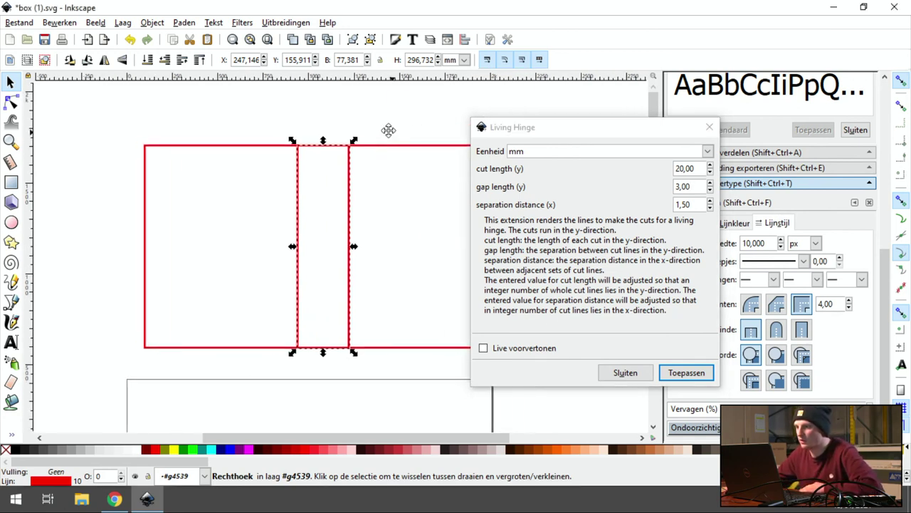
{"action": "left_click", "coordinate": [485, 348]}
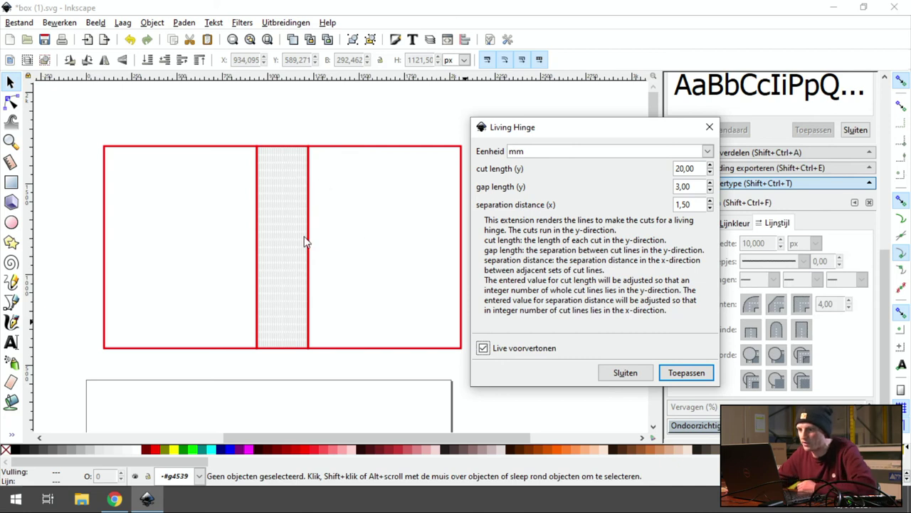
{"action": "double_click", "coordinate": [689, 168]}
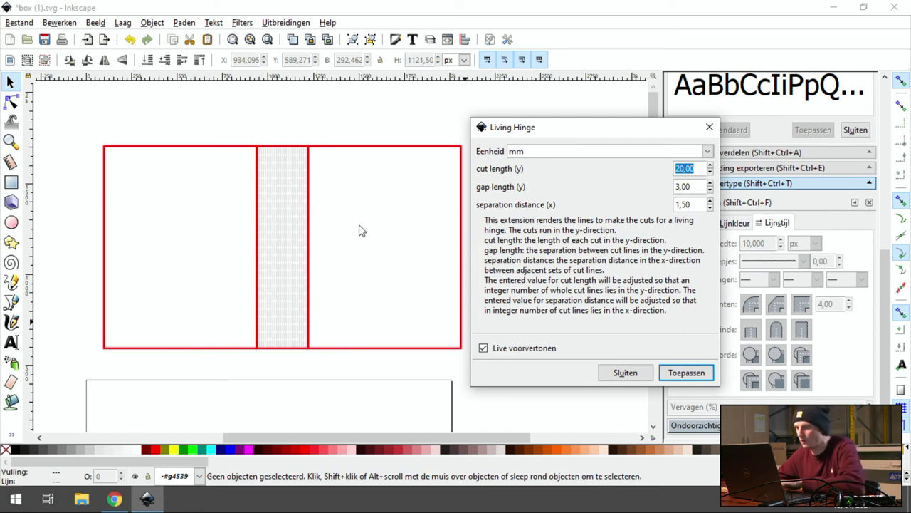
{"action": "type", "text": "+"}
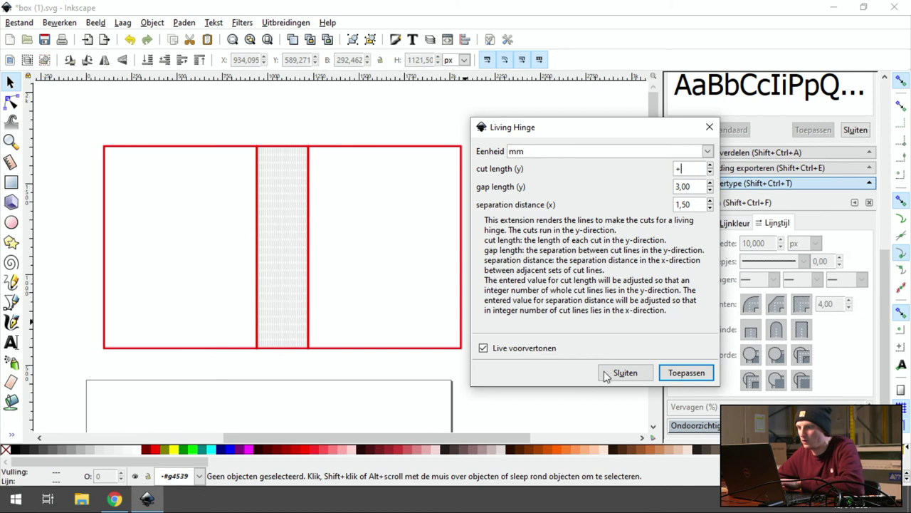
{"action": "left_click", "coordinate": [687, 373]}
{"action": "left_click", "coordinate": [710, 128]}
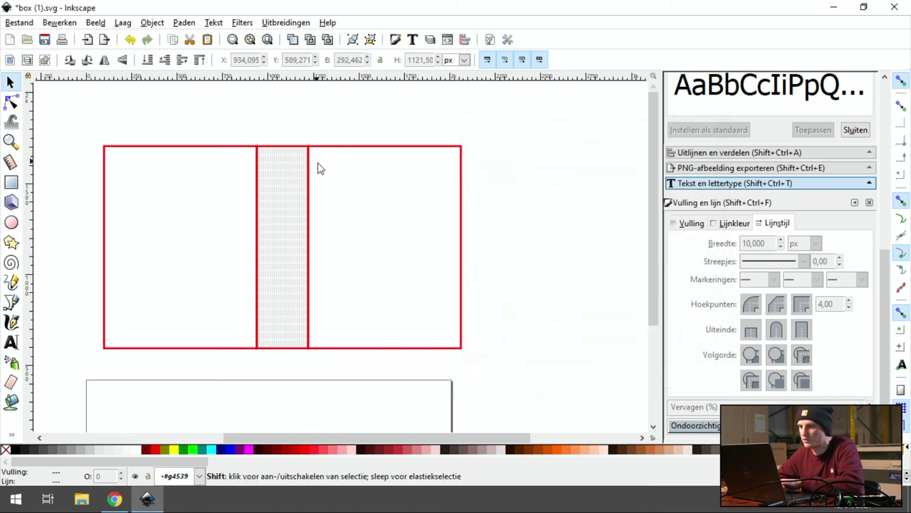
Step: Examine the hinge cut lines up close, including where they meet the middle rectangle's sides and upper edge
{"action": "key", "text": "plus"}
{"action": "key", "text": "plus"}
{"action": "key", "text": "plus"}
{"action": "key", "text": "plus"}
{"action": "key", "text": "plus"}
{"action": "scroll", "coordinate": [427, 271], "scroll_direction": "left", "scroll_amount": 2}
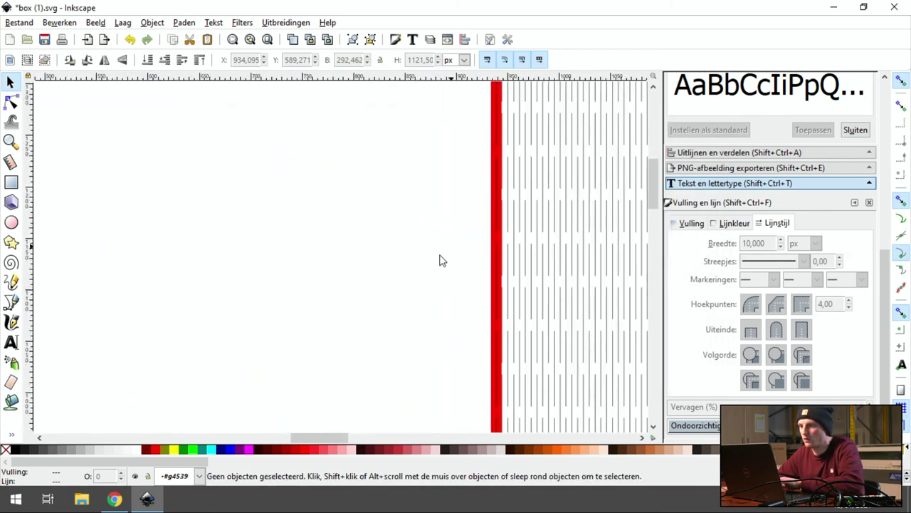
{"action": "scroll", "coordinate": [440, 258], "scroll_direction": "up", "scroll_amount": 1}
{"action": "left_click_drag", "start_coordinate": [553, 252], "coordinate": [452, 359]}
{"action": "scroll", "coordinate": [536, 274], "scroll_direction": "right", "scroll_amount": 1}
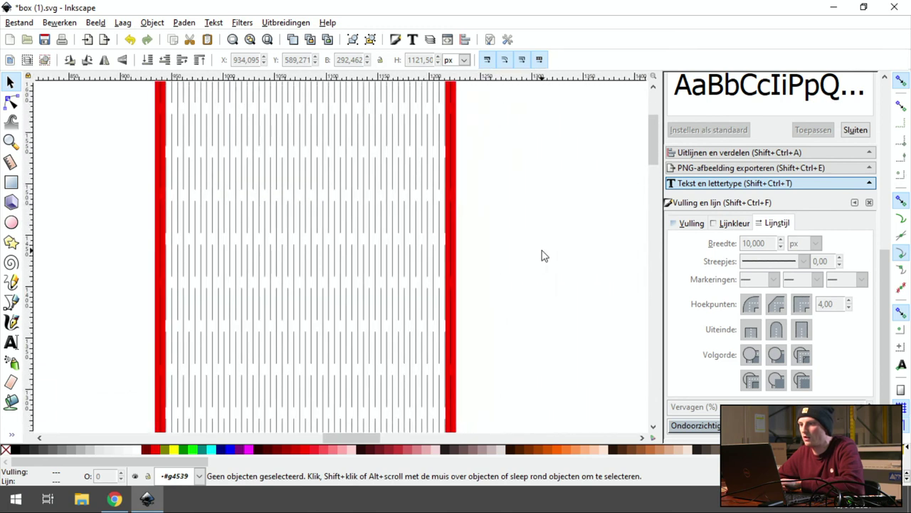
{"action": "scroll", "coordinate": [540, 285], "scroll_direction": "up", "scroll_amount": 3}
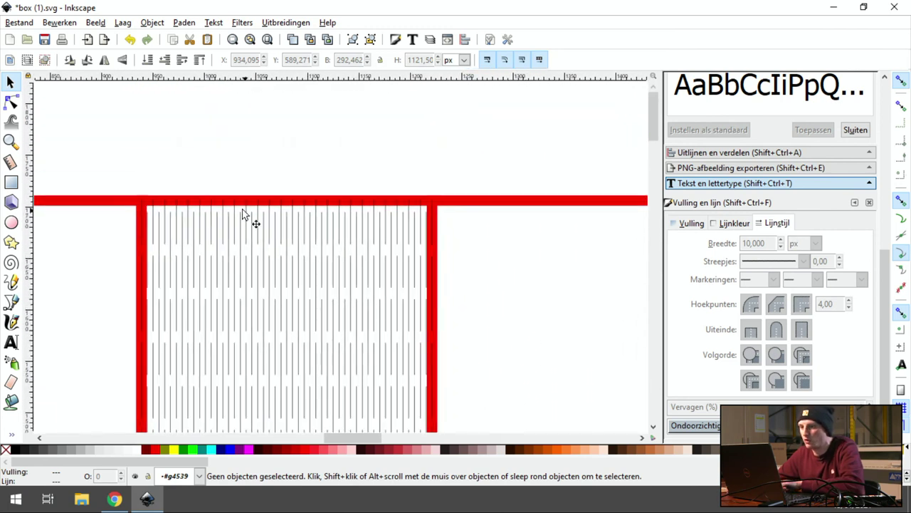
{"action": "scroll", "coordinate": [309, 203], "scroll_direction": "down", "scroll_amount": 5}
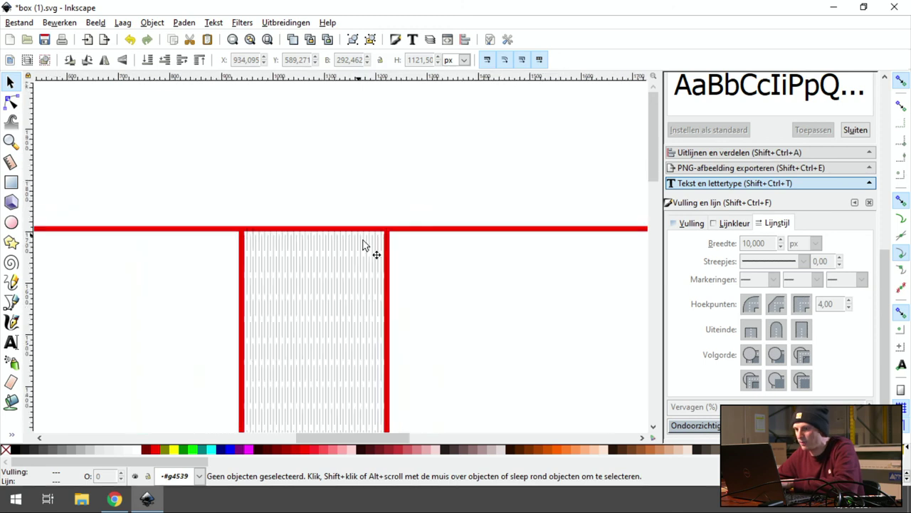
{"action": "scroll", "coordinate": [517, 242], "scroll_direction": "down", "scroll_amount": 2}
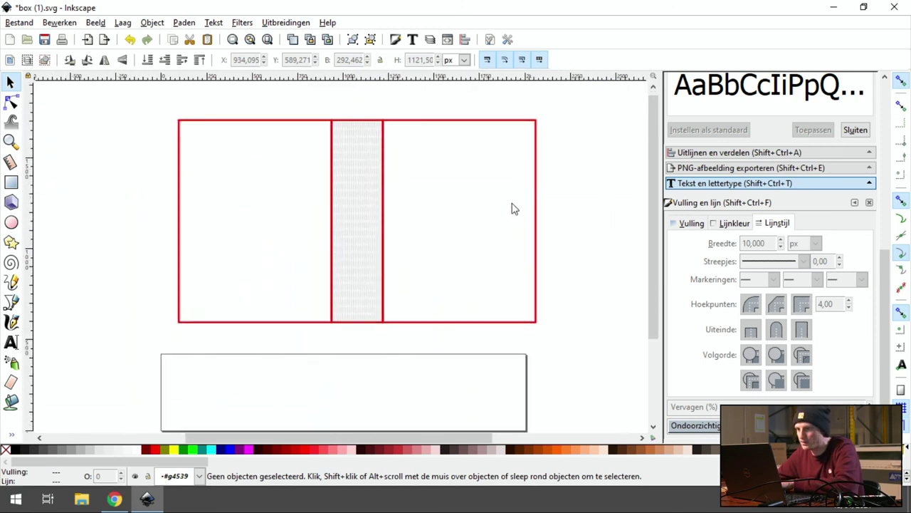
Step: Recolour the strokes of the hinge lines and the middle rectangle red
{"action": "left_click_drag", "start_coordinate": [295, 102], "coordinate": [453, 351]}
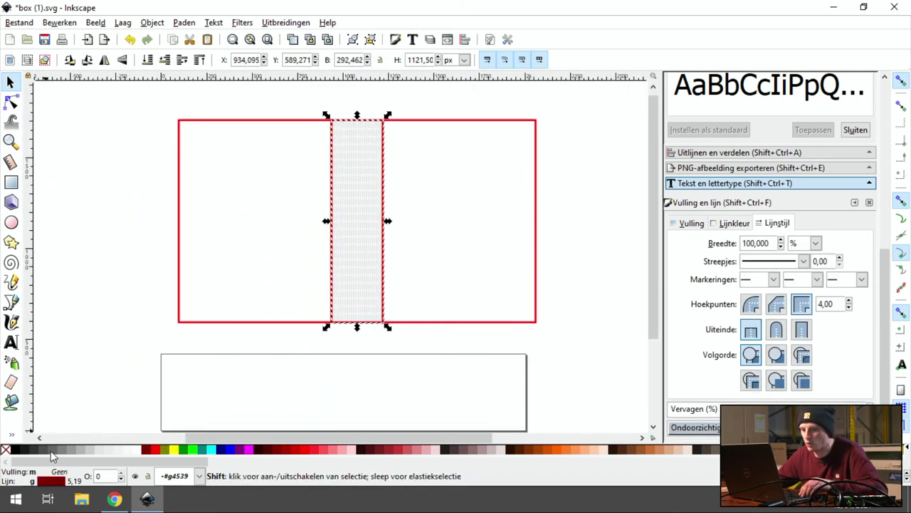
{"action": "left_click", "coordinate": [155, 448], "text": "shift"}
{"action": "left_click", "coordinate": [289, 206]}
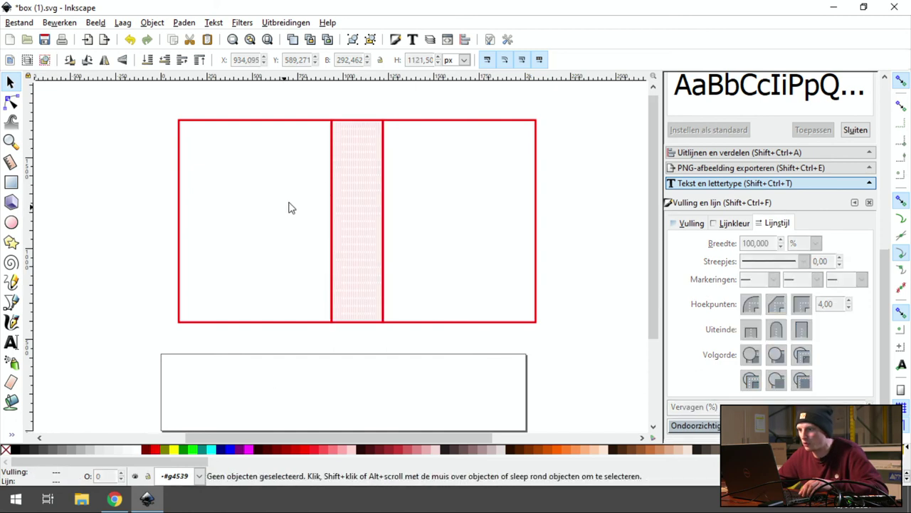
Step: Delete the middle rectangle's outline, keeping the hinge cut lines between the two panels
{"action": "left_click", "coordinate": [334, 186]}
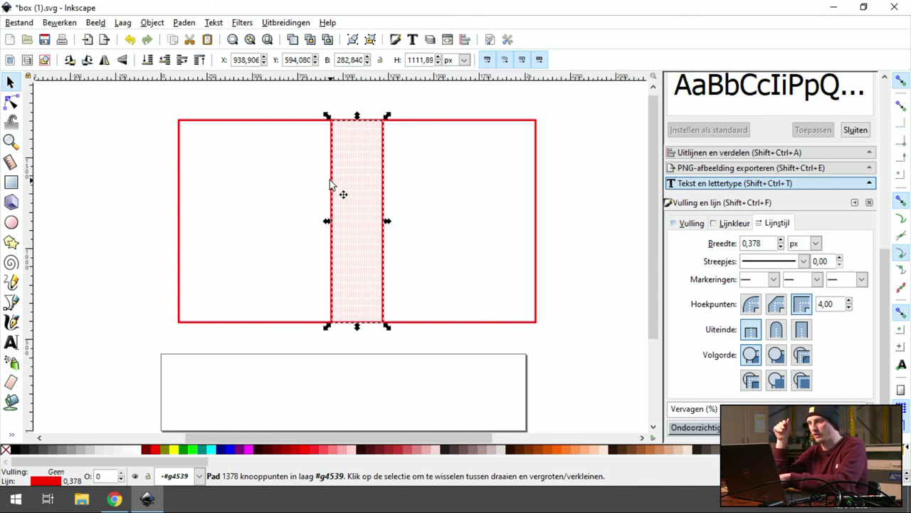
{"action": "key", "text": "Escape"}
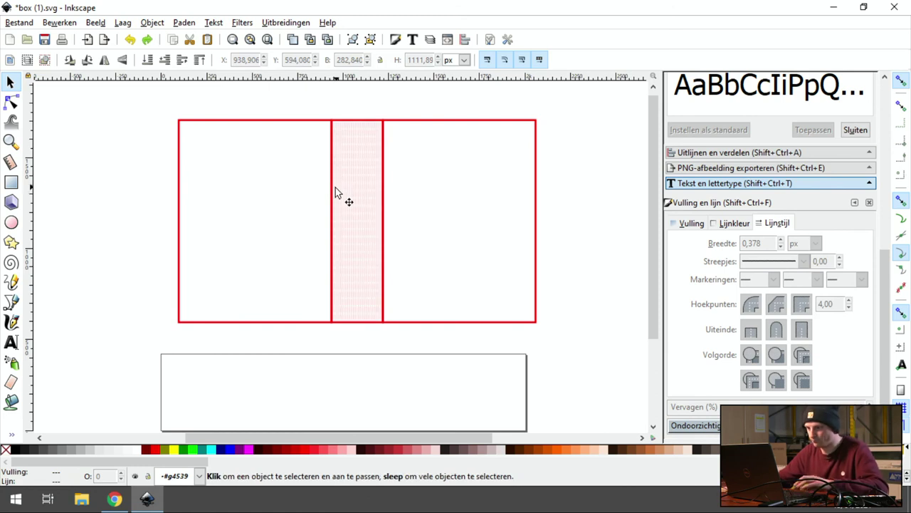
{"action": "left_click", "coordinate": [333, 188], "text": "ctrl"}
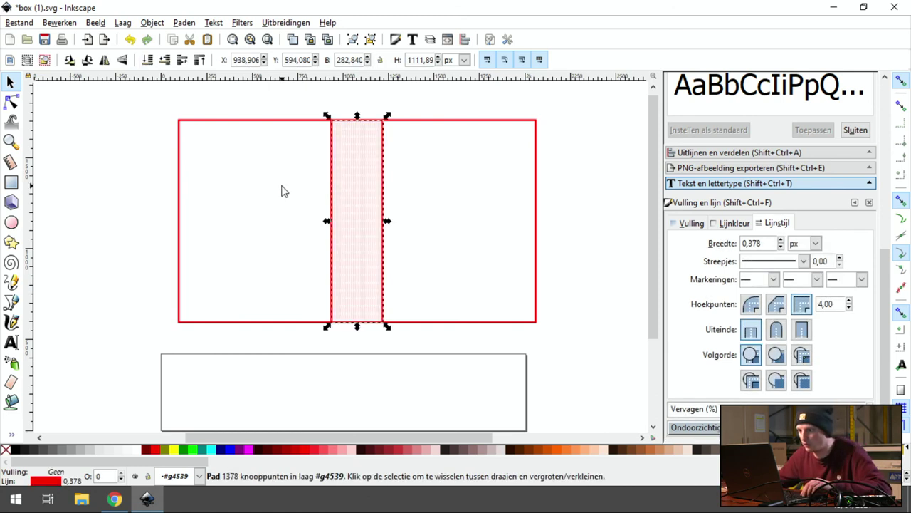
{"action": "left_click", "coordinate": [285, 191]}
{"action": "left_click", "coordinate": [385, 187], "text": "ctrl"}
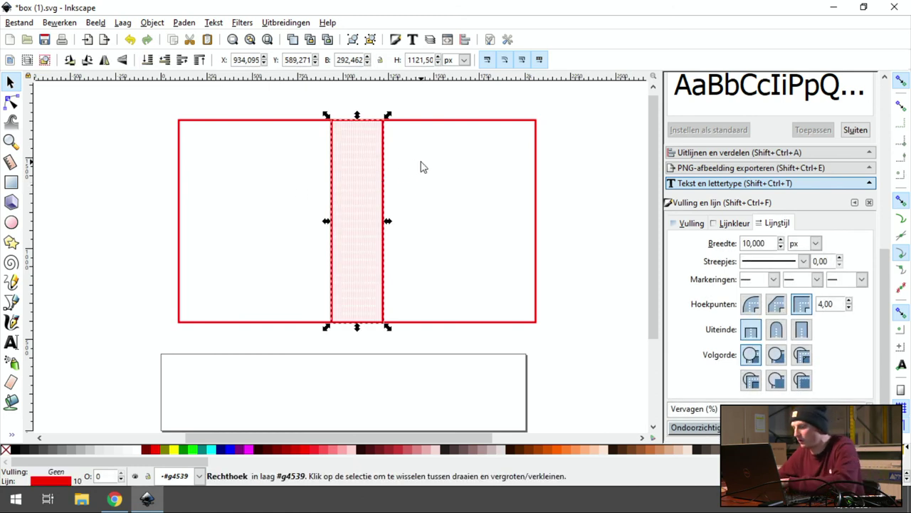
{"action": "key", "text": "Delete"}
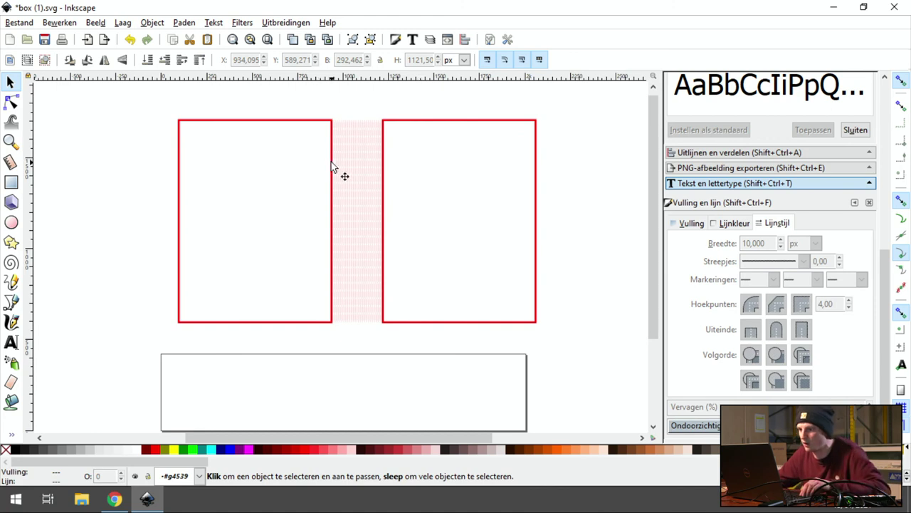
{"action": "scroll", "coordinate": [407, 143], "scroll_direction": "up", "scroll_amount": 1}
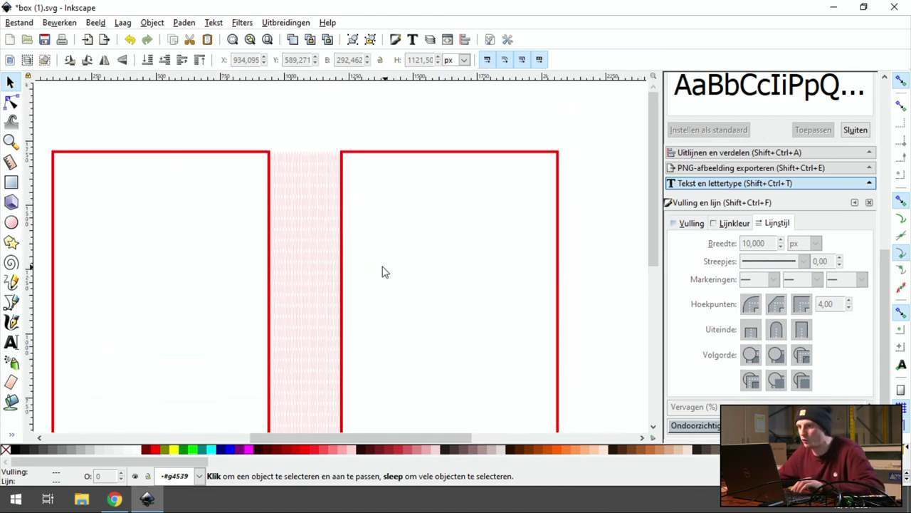
Step: Narrow the right panel to about 394 px wide by moving its inner edge away from the hinge
{"action": "left_click", "coordinate": [367, 220]}
{"action": "left_click", "coordinate": [367, 221]}
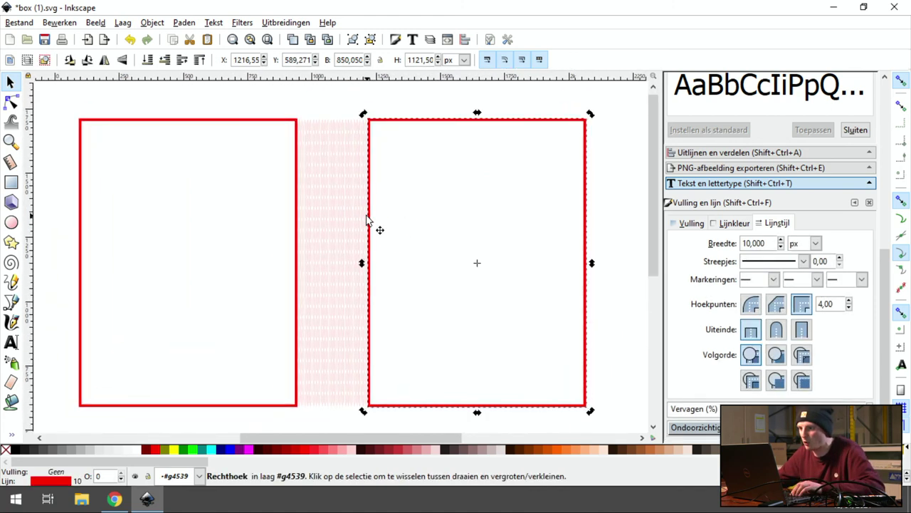
{"action": "key", "text": "r"}
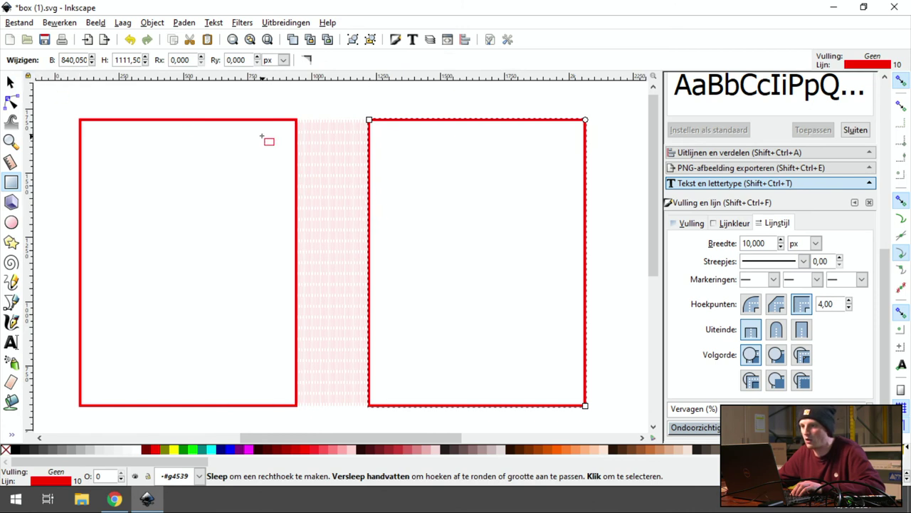
{"action": "left_click_drag", "start_coordinate": [369, 120], "coordinate": [486, 122]}
Step: Stretch the left panel across the hinge to the right panel's outer edge, about 1973 px wide, and delete the right panel
{"action": "left_click", "coordinate": [297, 224]}
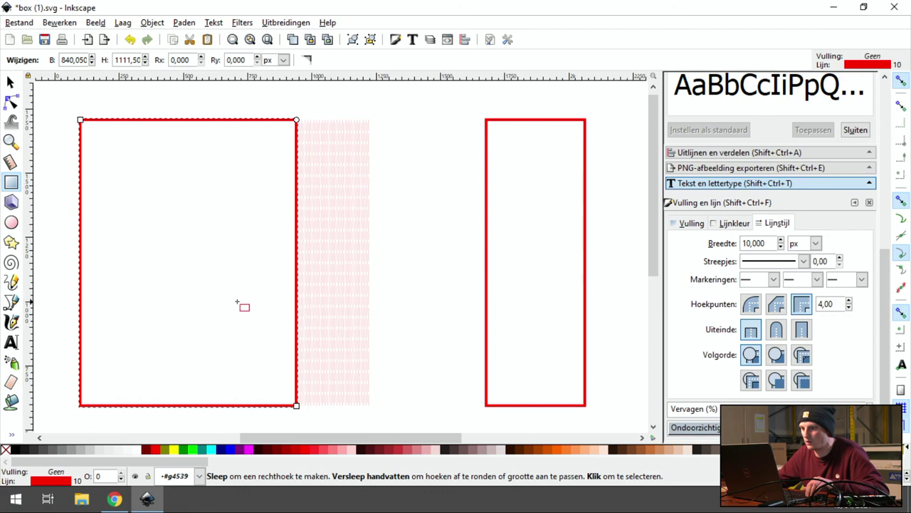
{"action": "left_click_drag", "start_coordinate": [304, 407], "coordinate": [586, 406]}
{"action": "left_click", "coordinate": [10, 82]}
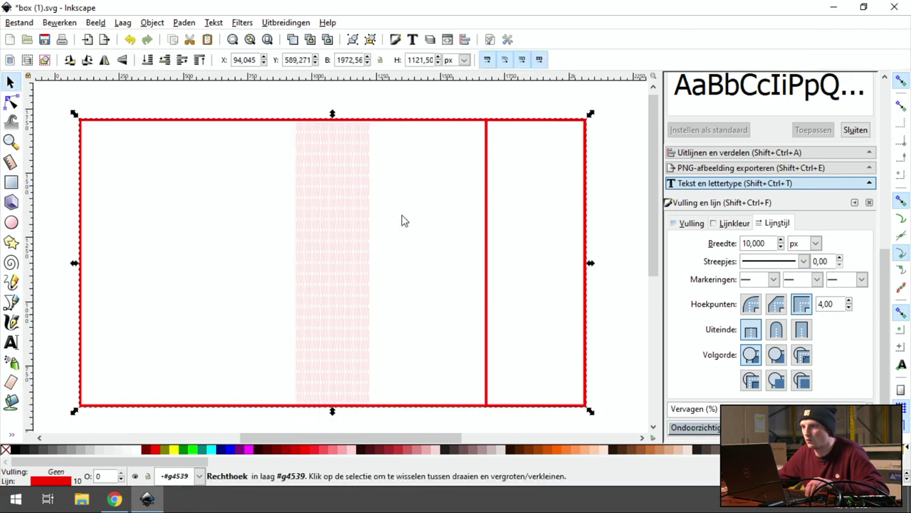
{"action": "left_click", "coordinate": [487, 243]}
{"action": "key", "text": "Delete"}
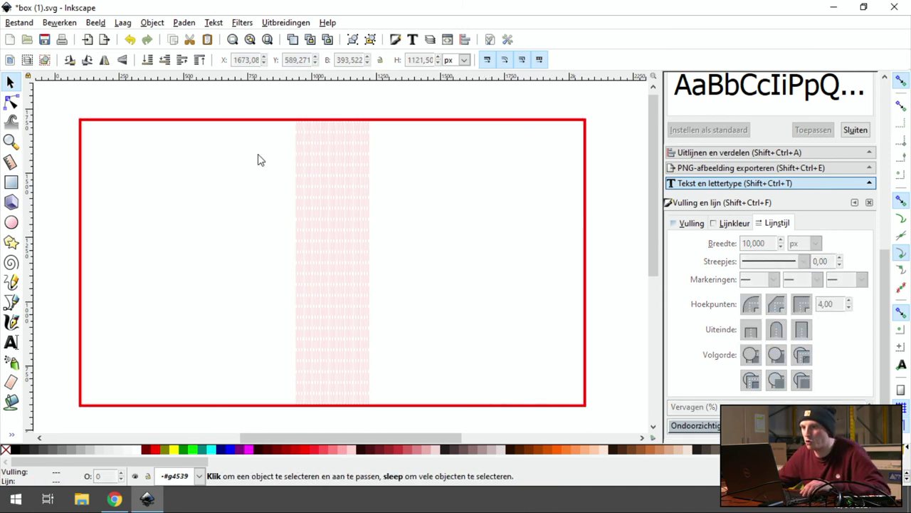
Step: Set the stroke width of the hinge lines and the cover outline to 2 mm
{"action": "left_click", "coordinate": [352, 207]}
{"action": "left_click", "coordinate": [147, 121], "text": "shift"}
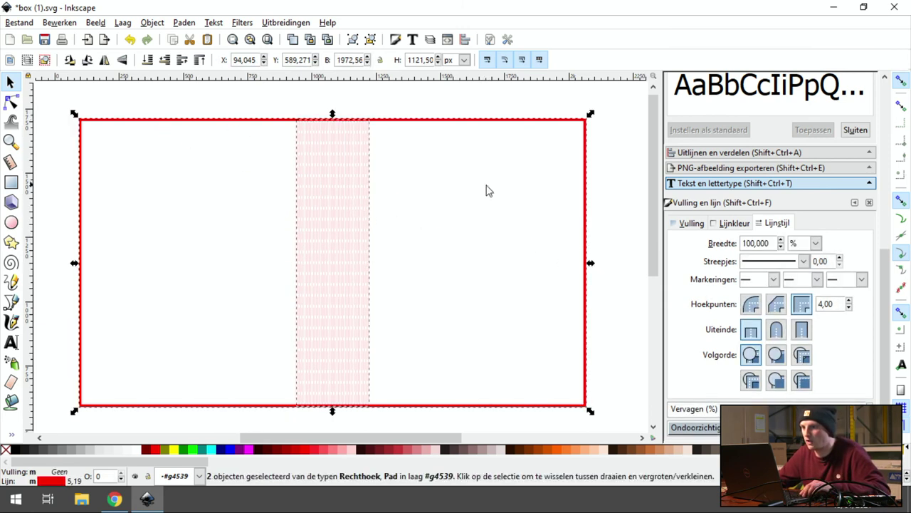
{"action": "left_click", "coordinate": [800, 245]}
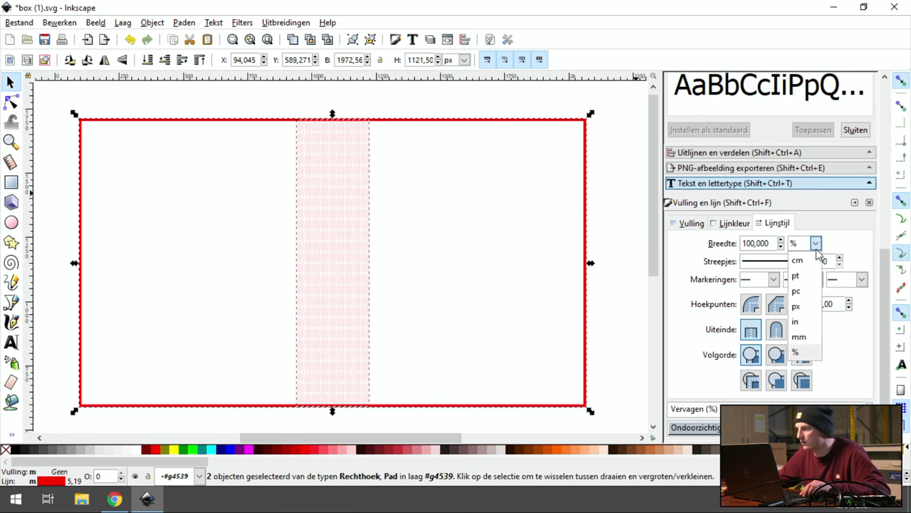
{"action": "left_click", "coordinate": [801, 326]}
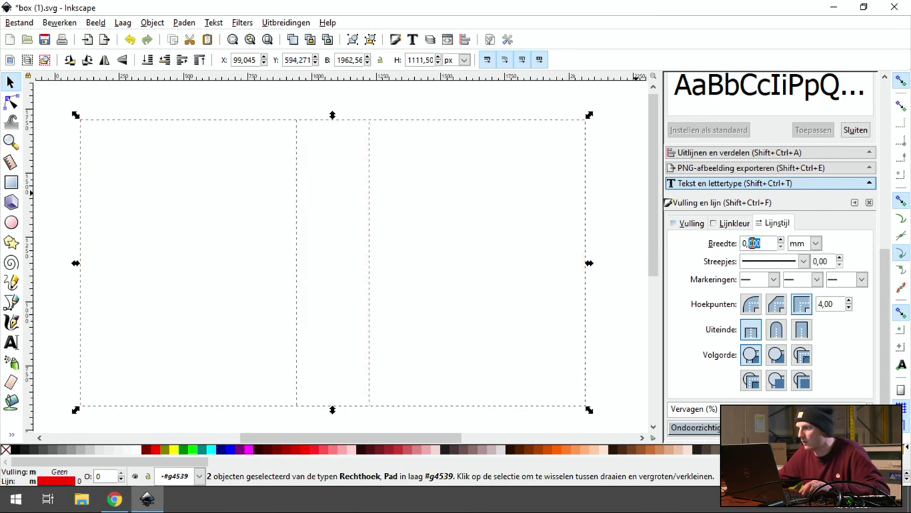
{"action": "triple_click", "coordinate": [753, 242]}
{"action": "type", "text": "2"}
{"action": "key", "text": "Return"}
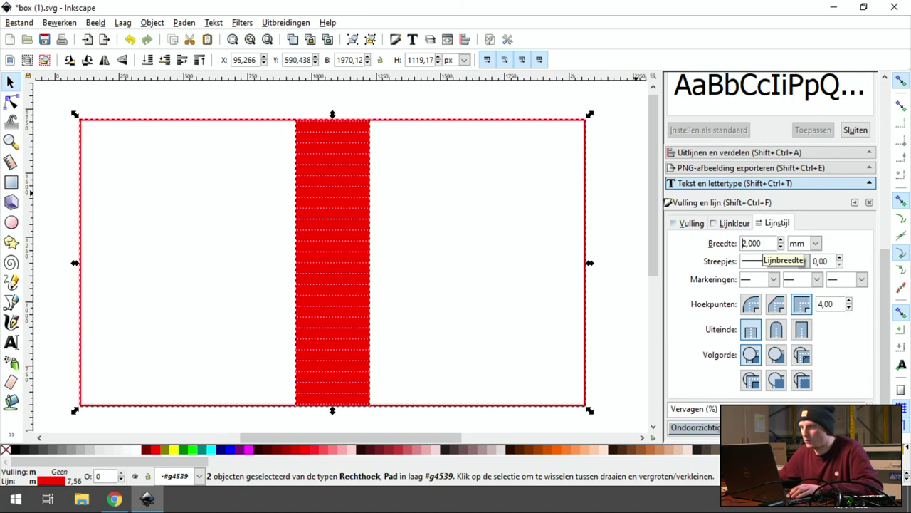
Step: Reduce the stroke width of the hinge lines and outline to 1 mm and deselect them
{"action": "triple_click", "coordinate": [771, 240]}
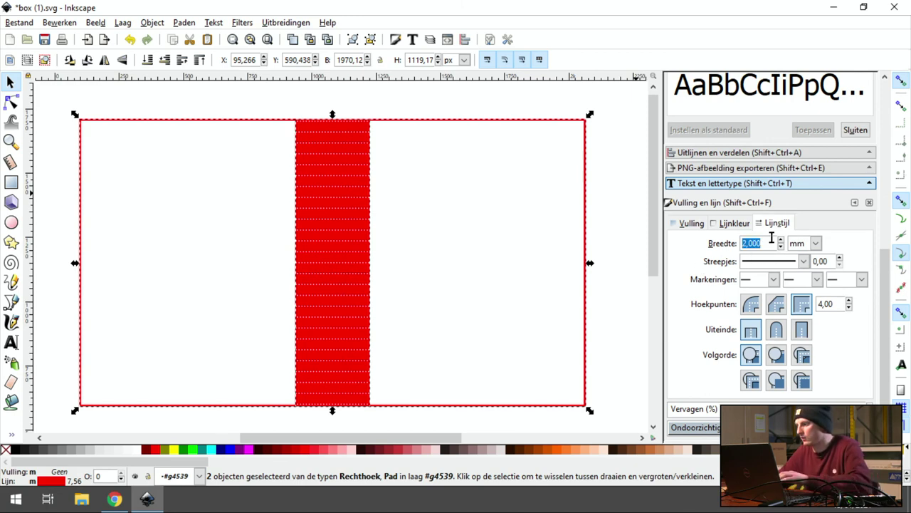
{"action": "type", "text": "1"}
{"action": "key", "text": "Return"}
{"action": "left_click", "coordinate": [496, 248]}
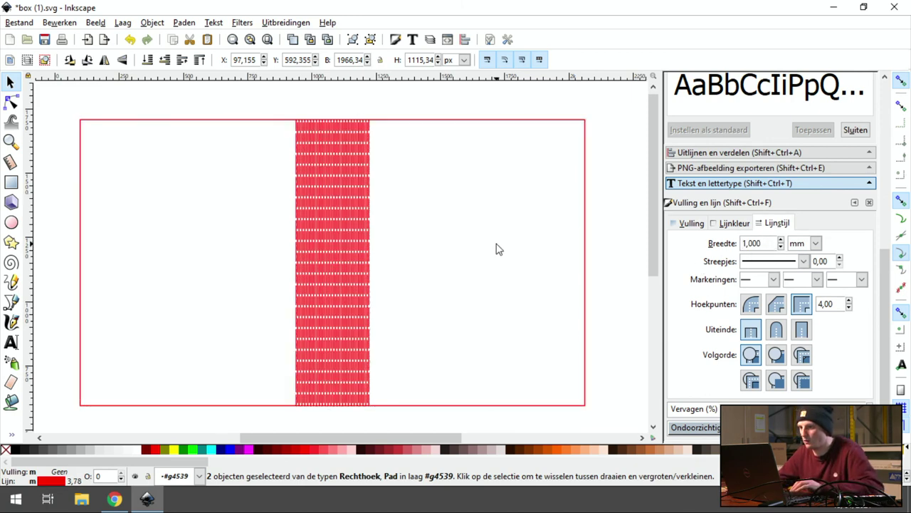
Step: Examine the finished cover as a whole and the hinge cut lines up close near the outline's upper edge
{"action": "scroll", "coordinate": [581, 210], "scroll_direction": "up", "scroll_amount": 1}
{"action": "scroll", "coordinate": [580, 210], "scroll_direction": "right", "scroll_amount": 1}
{"action": "scroll", "coordinate": [580, 199], "scroll_direction": "down", "scroll_amount": 1}
{"action": "scroll", "coordinate": [580, 199], "scroll_direction": "left", "scroll_amount": 1}
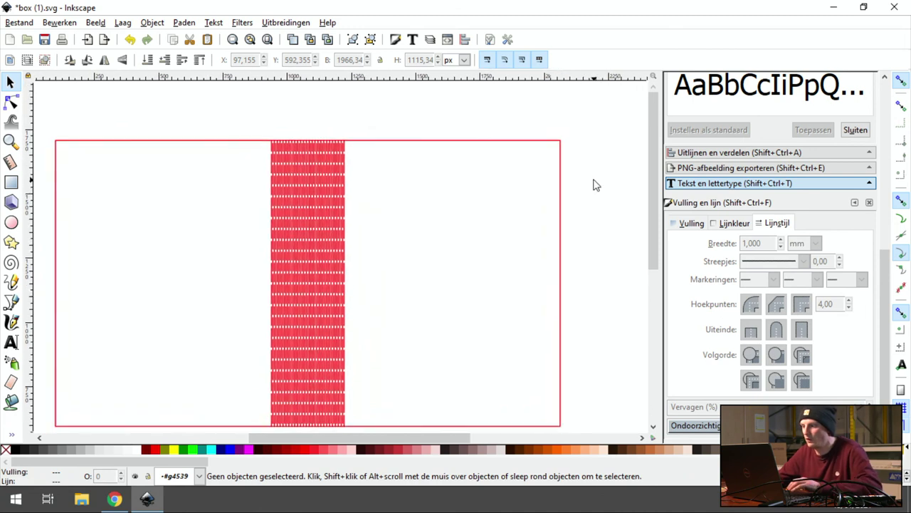
{"action": "key", "text": "minus"}
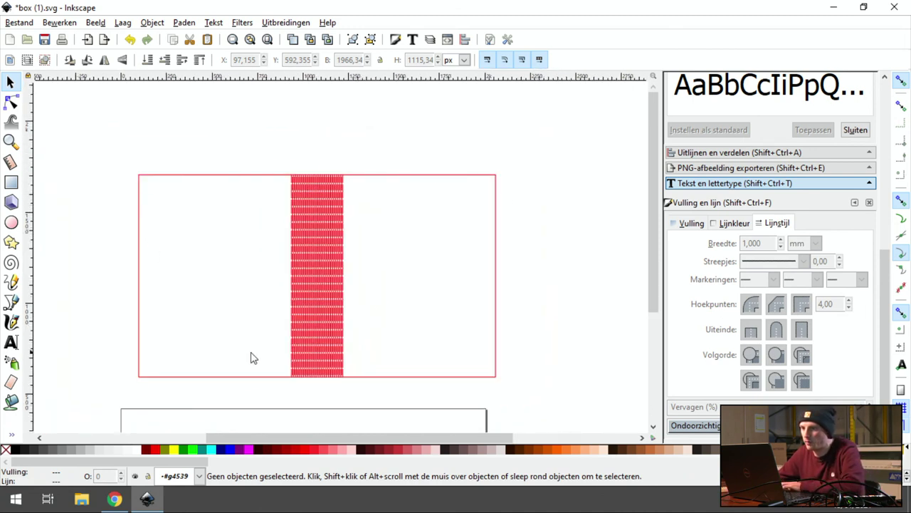
{"action": "key", "text": "shift"}
{"action": "key", "text": "plus"}
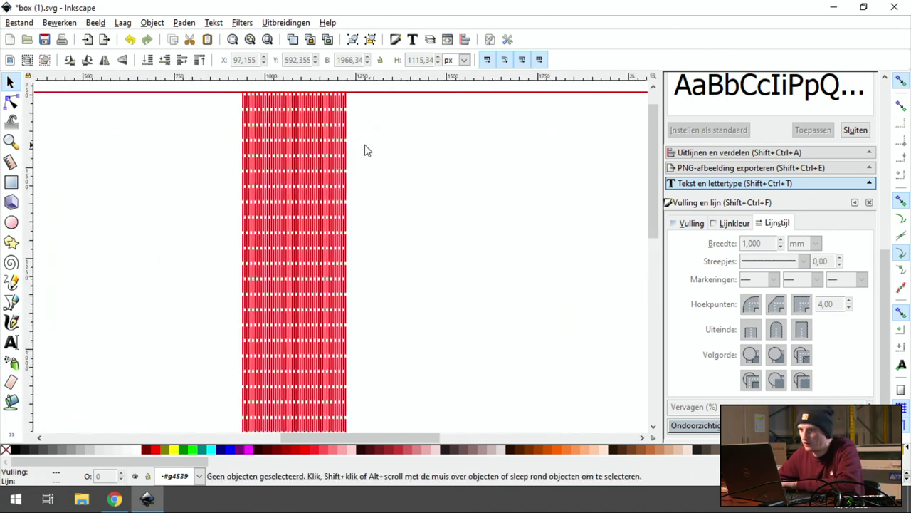
{"action": "scroll", "coordinate": [401, 271], "scroll_direction": "up", "scroll_amount": 4}
{"action": "scroll", "coordinate": [427, 204], "scroll_direction": "up", "scroll_amount": 2}
{"action": "scroll", "coordinate": [328, 382], "scroll_direction": "down", "scroll_amount": 1}
{"action": "key", "text": "plus"}
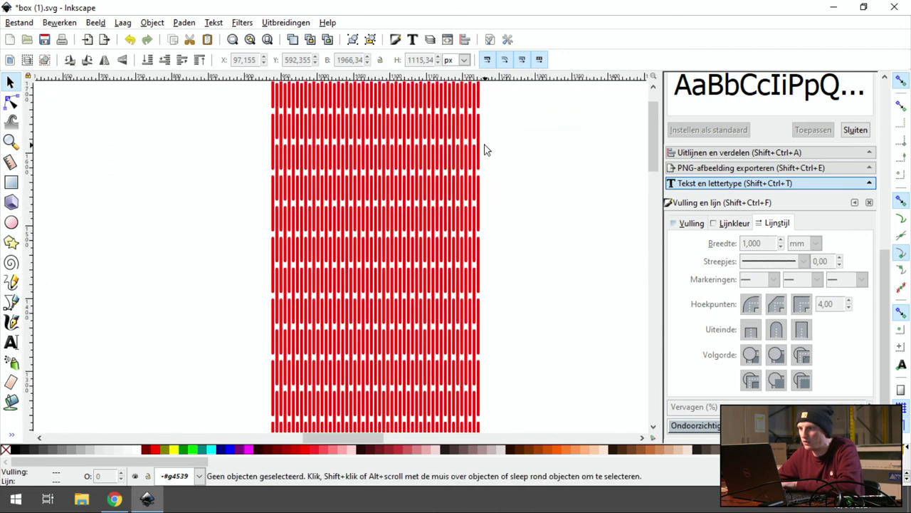
{"action": "scroll", "coordinate": [444, 264], "scroll_direction": "up", "scroll_amount": 4}
{"action": "scroll", "coordinate": [443, 264], "scroll_direction": "right", "scroll_amount": 2}
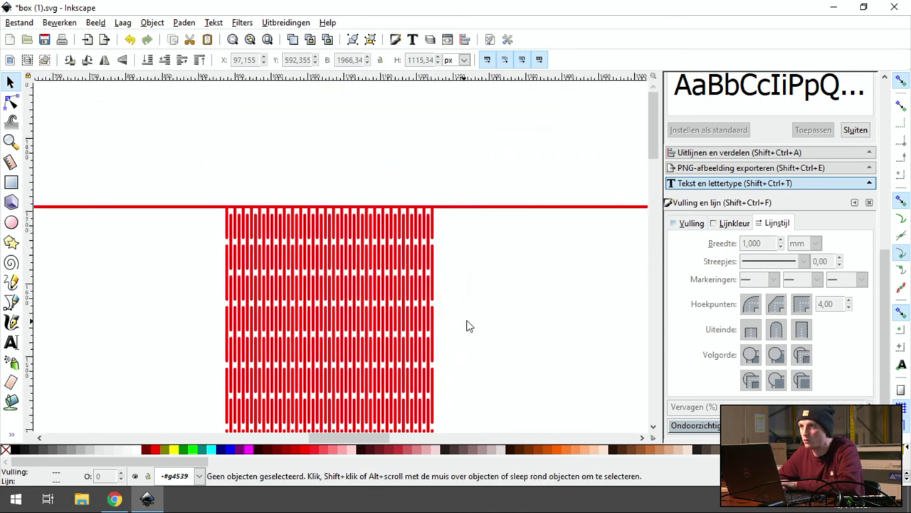
{"action": "scroll", "coordinate": [475, 316], "scroll_direction": "up", "scroll_amount": 2}
{"action": "scroll", "coordinate": [477, 314], "scroll_direction": "down", "scroll_amount": 2}
{"action": "key", "text": "minus"}
{"action": "key", "text": "minus"}
{"action": "key", "text": "minus"}
{"action": "key", "text": "minus"}
{"action": "key", "text": "minus"}
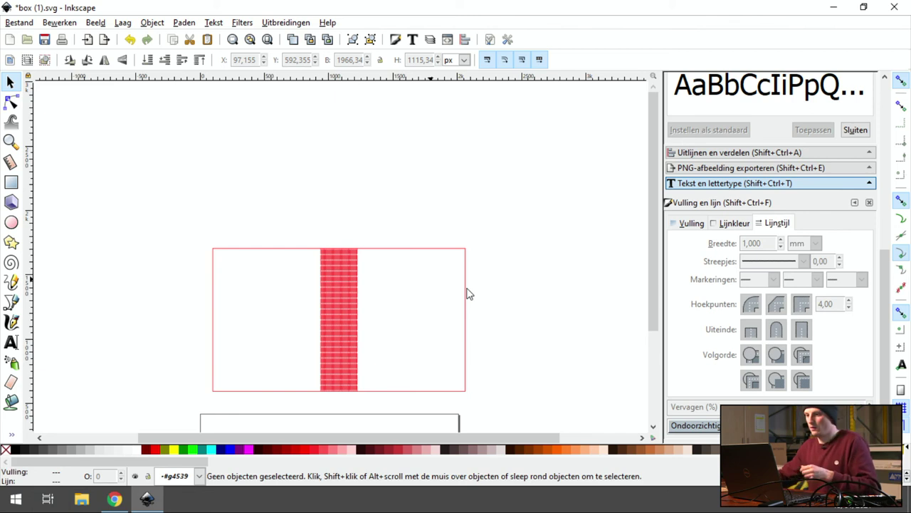
{"action": "scroll", "coordinate": [650, 285], "scroll_direction": "down", "scroll_amount": 2}
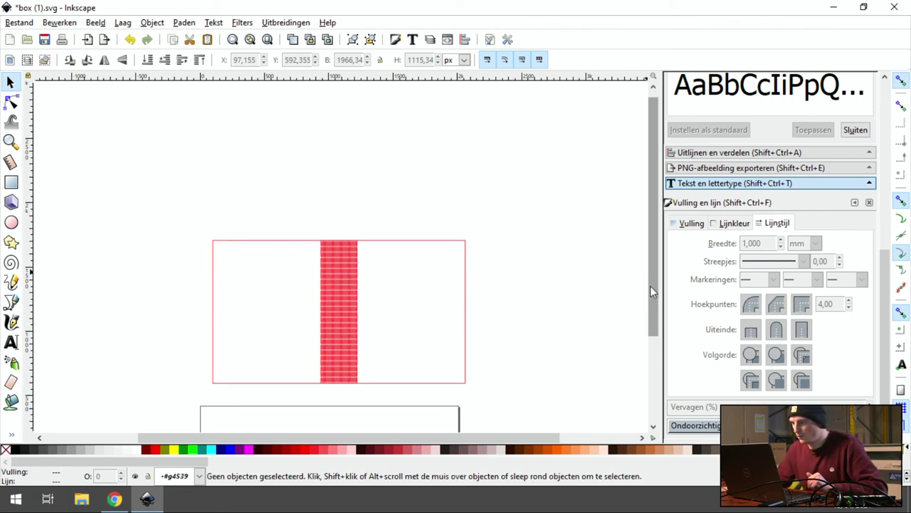
Step: Switch to the Chrome browser and show the presentation's Living hinges and Inkscape extensions slides
{"action": "left_click", "coordinate": [114, 498]}
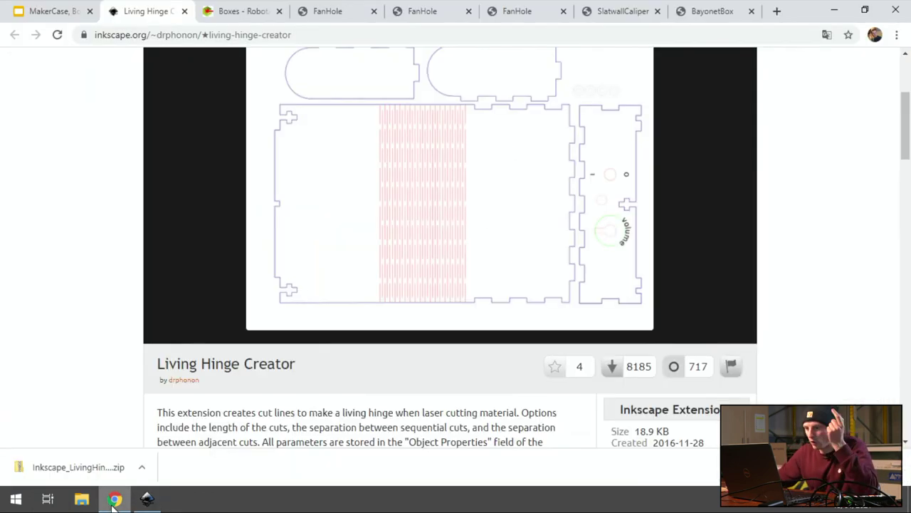
{"action": "left_click", "coordinate": [69, 12]}
{"action": "scroll", "coordinate": [360, 282], "scroll_direction": "up", "scroll_amount": 1}
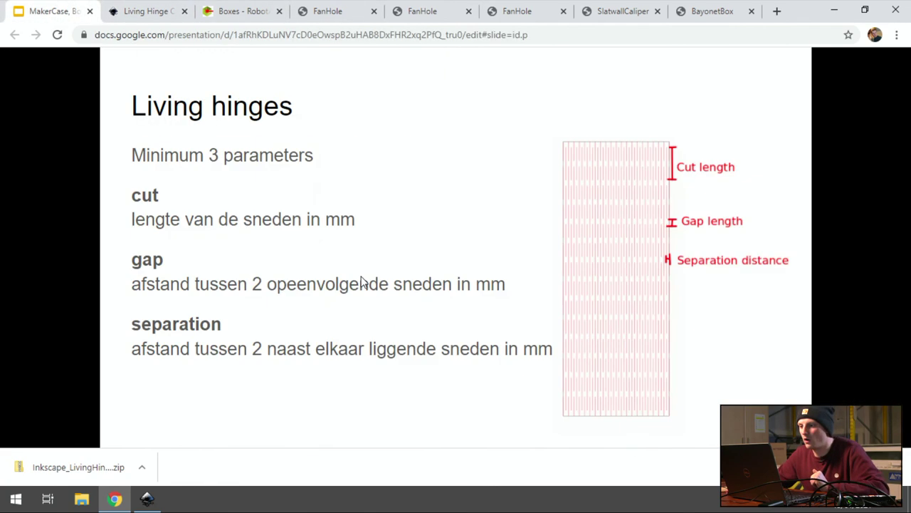
{"action": "scroll", "coordinate": [360, 282], "scroll_direction": "down", "scroll_amount": 1}
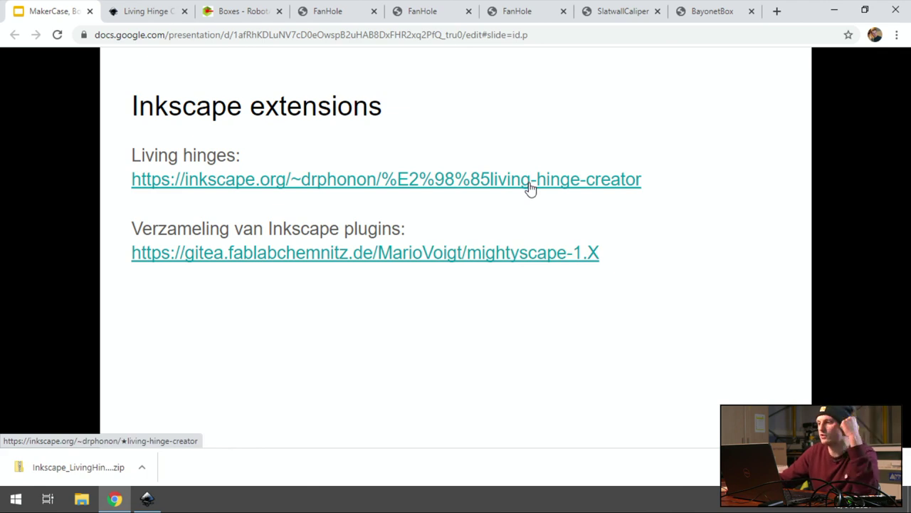
Step: Follow the slide's link to the mightyscape-1.X plugin collection and open the repository's extensions/fablabchemnitz folder
{"action": "left_click", "coordinate": [397, 265]}
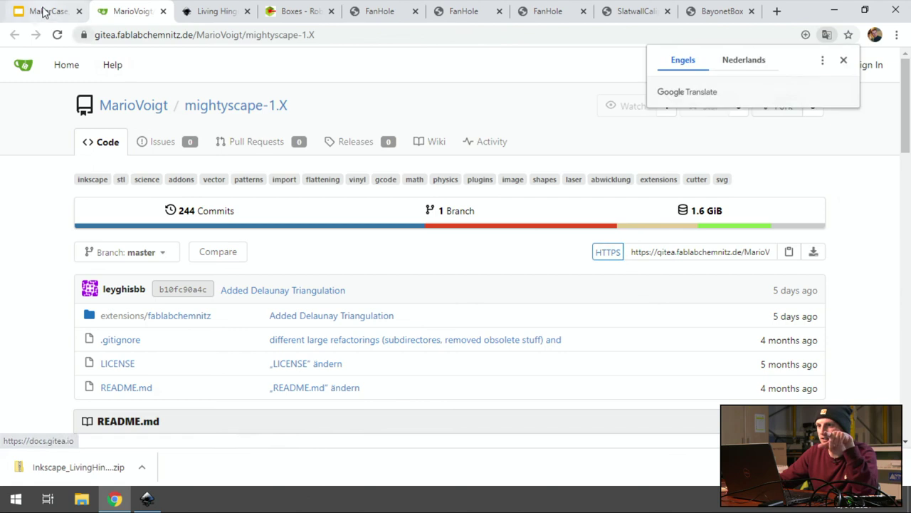
{"action": "left_click", "coordinate": [44, 12]}
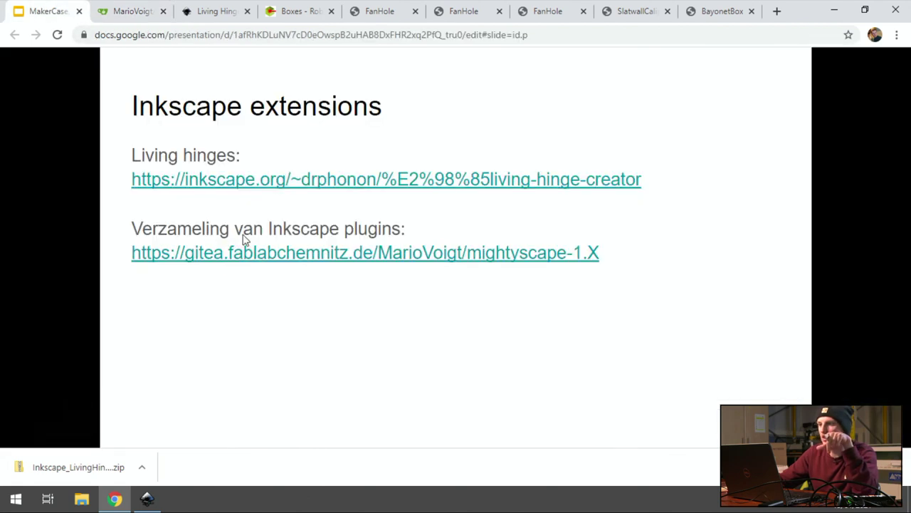
{"action": "left_click", "coordinate": [145, 11]}
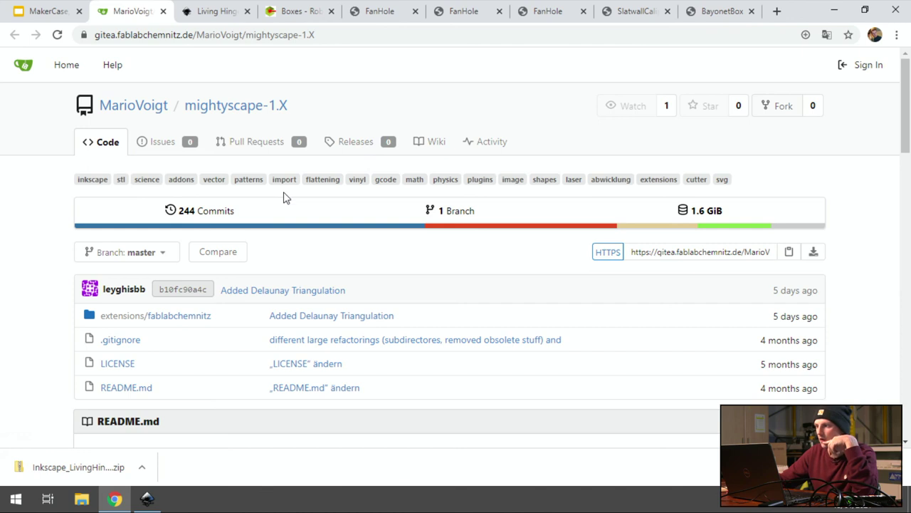
{"action": "left_click_drag", "start_coordinate": [906, 143], "coordinate": [907, 184]}
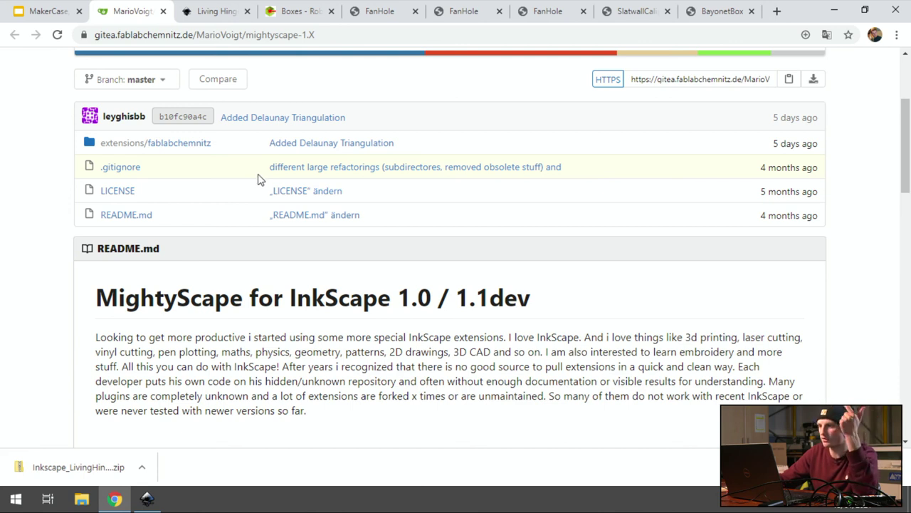
{"action": "left_click", "coordinate": [196, 145]}
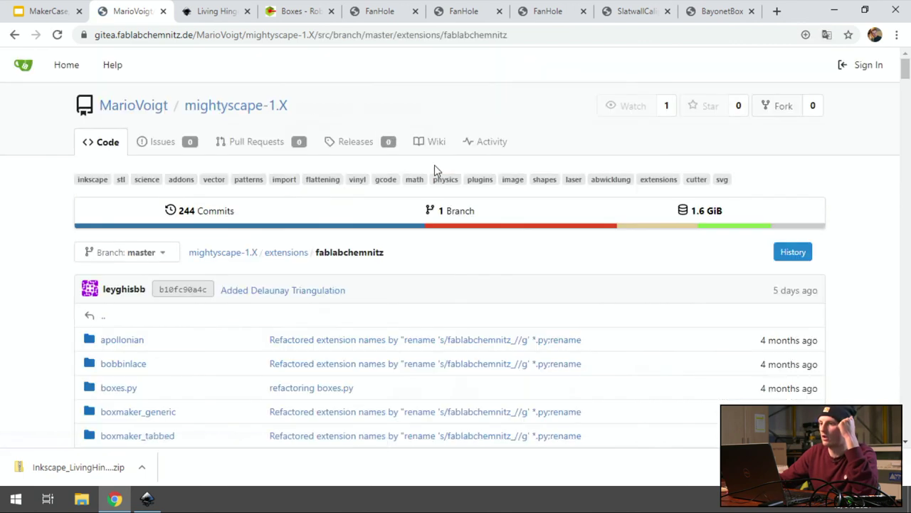